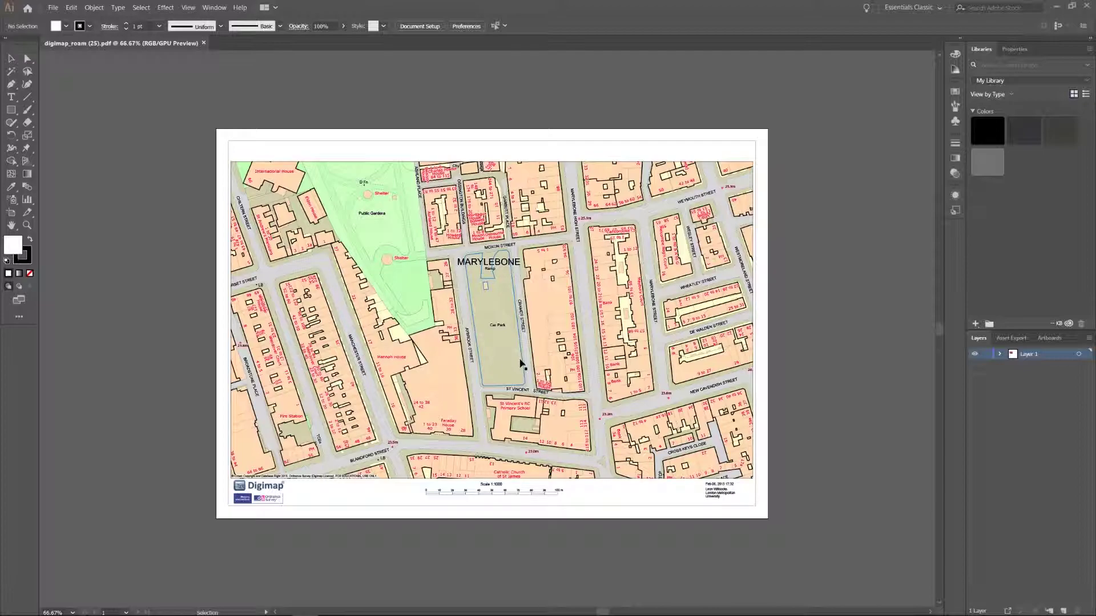
- Release the artboard-sized clipping mask around the map, undoing an accidental delete
{"action": "scroll", "coordinate": [516, 354], "scroll_direction": "up", "scroll_amount": 2}
{"action": "scroll", "coordinate": [510, 342], "scroll_direction": "down", "scroll_amount": 1}
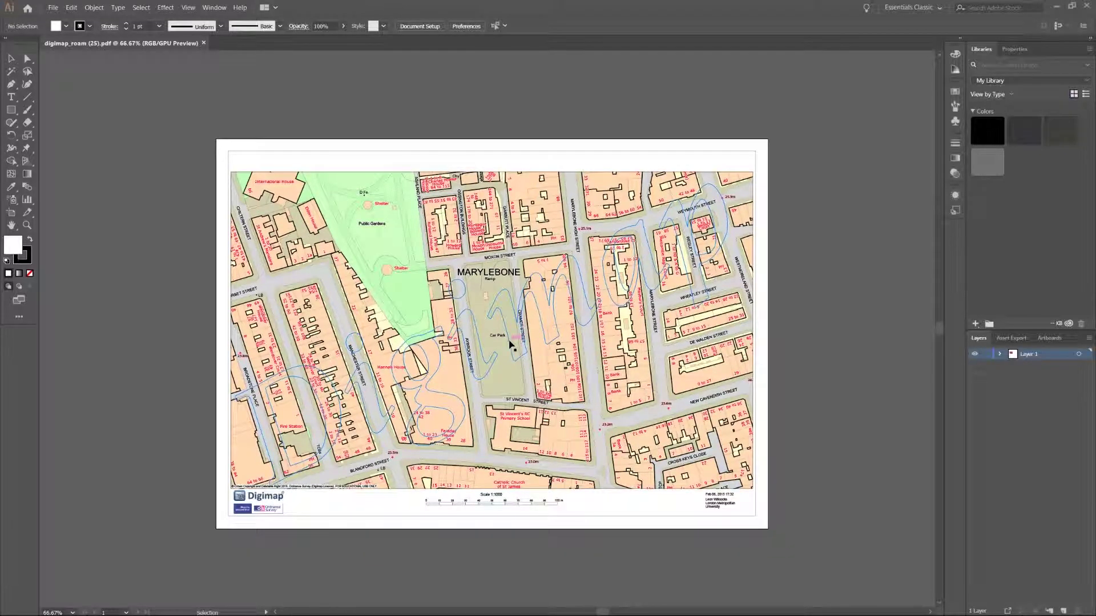
{"action": "scroll", "coordinate": [509, 348], "scroll_direction": "up", "scroll_amount": 2}
{"action": "scroll", "coordinate": [506, 358], "scroll_direction": "down", "scroll_amount": 1}
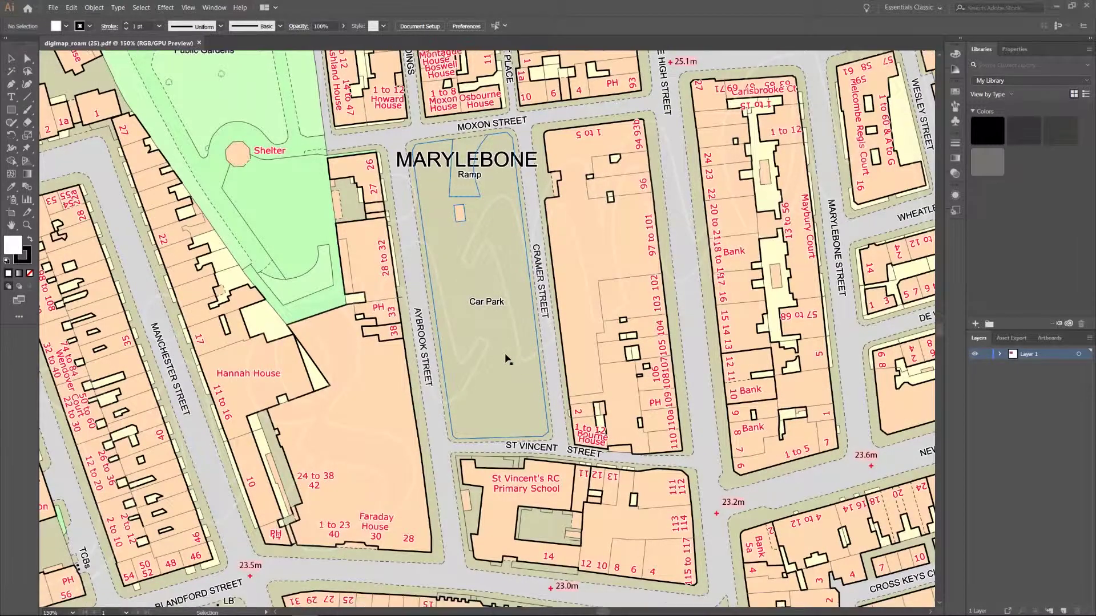
{"action": "scroll", "coordinate": [535, 353], "scroll_direction": "down", "scroll_amount": 2}
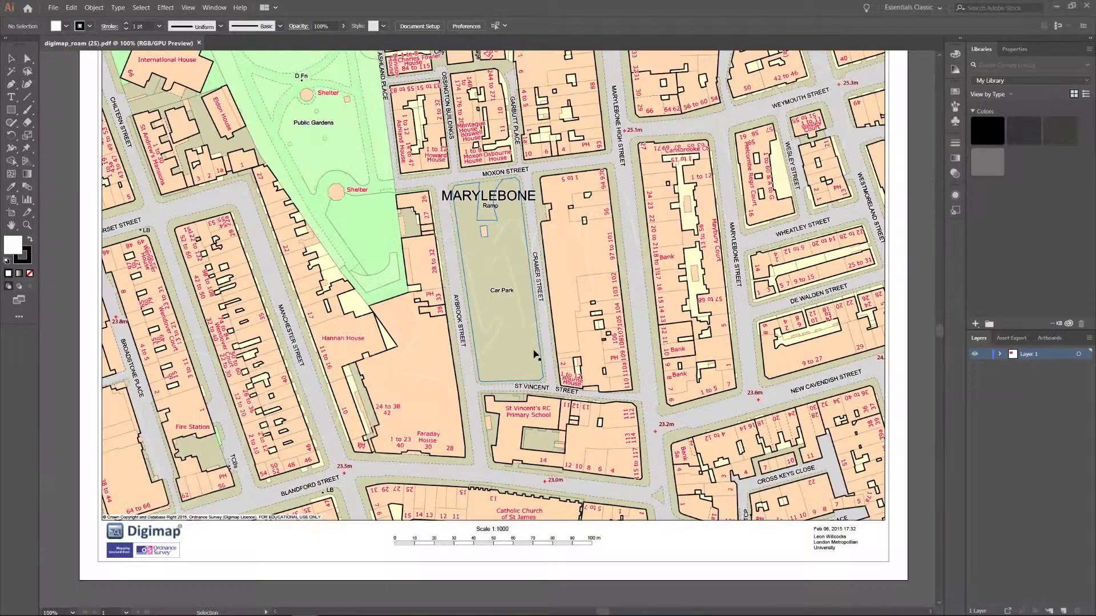
{"action": "scroll", "coordinate": [531, 355], "scroll_direction": "up", "scroll_amount": 2}
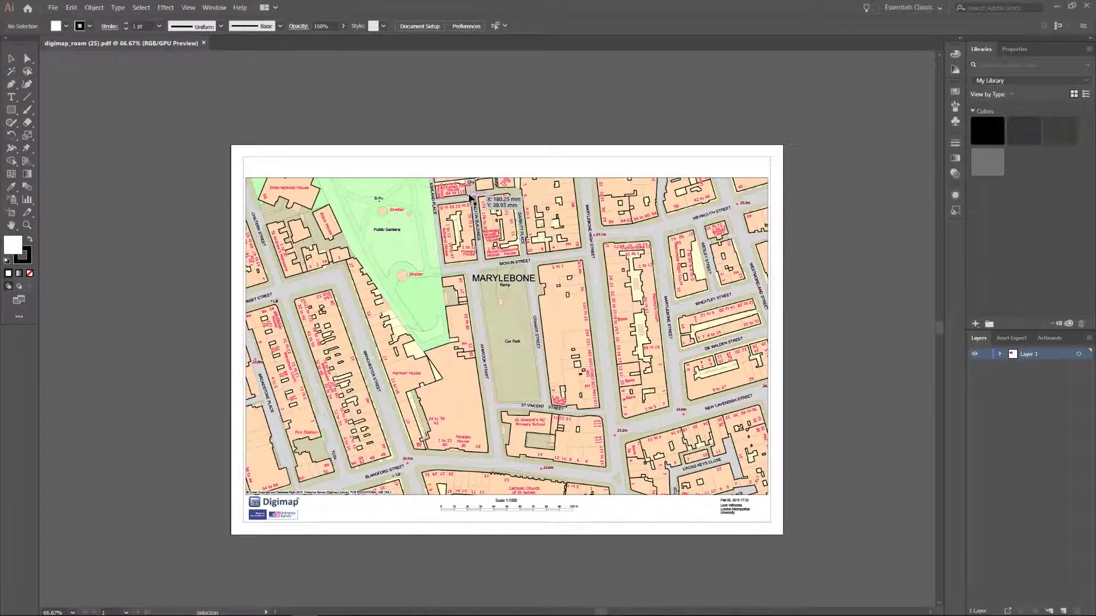
{"action": "scroll", "coordinate": [478, 182], "scroll_direction": "up", "scroll_amount": 1}
{"action": "key", "text": "space"}
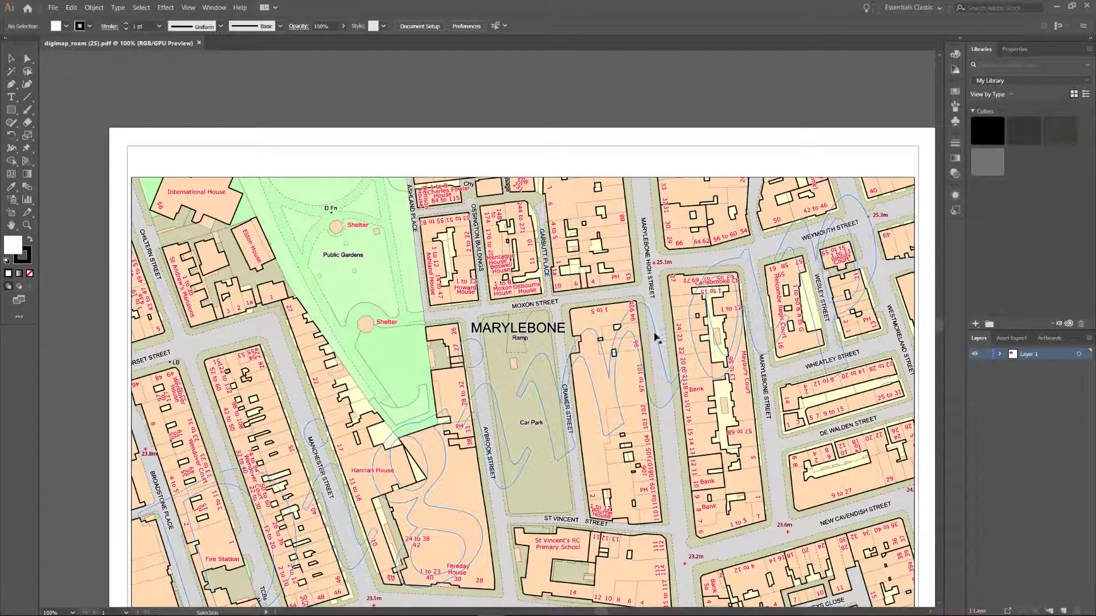
{"action": "left_click", "coordinate": [553, 129]}
{"action": "right_click", "coordinate": [432, 125]}
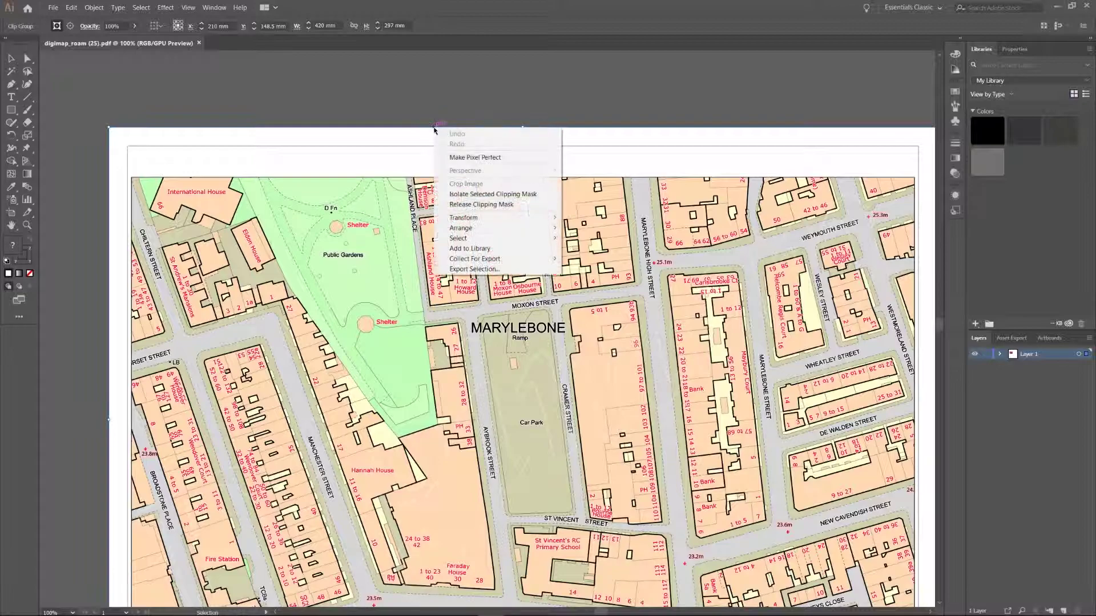
{"action": "left_click", "coordinate": [511, 205]}
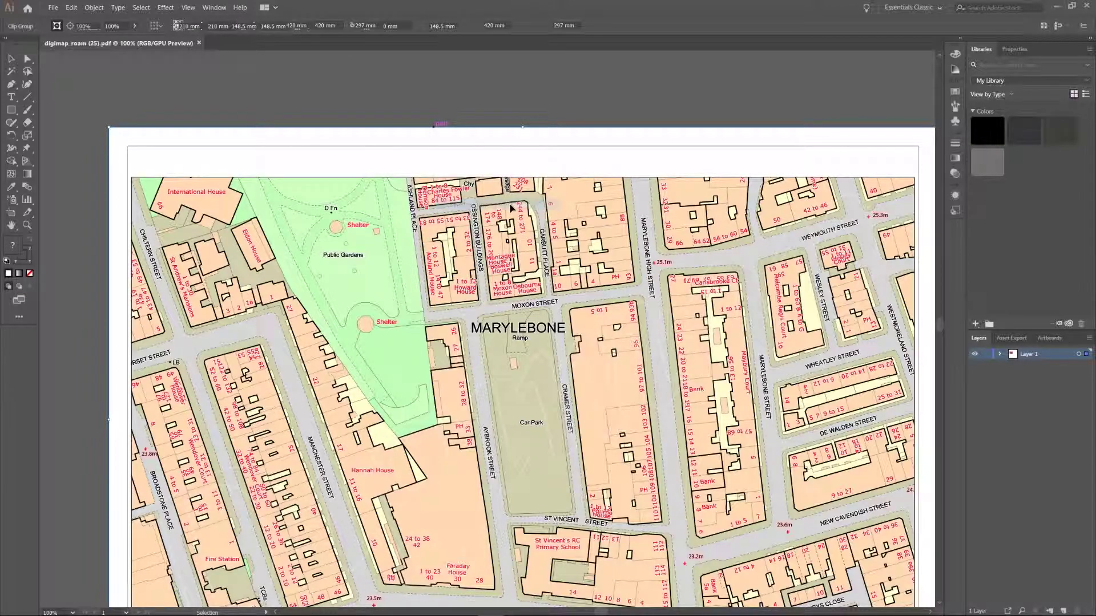
{"action": "key", "text": "Delete"}
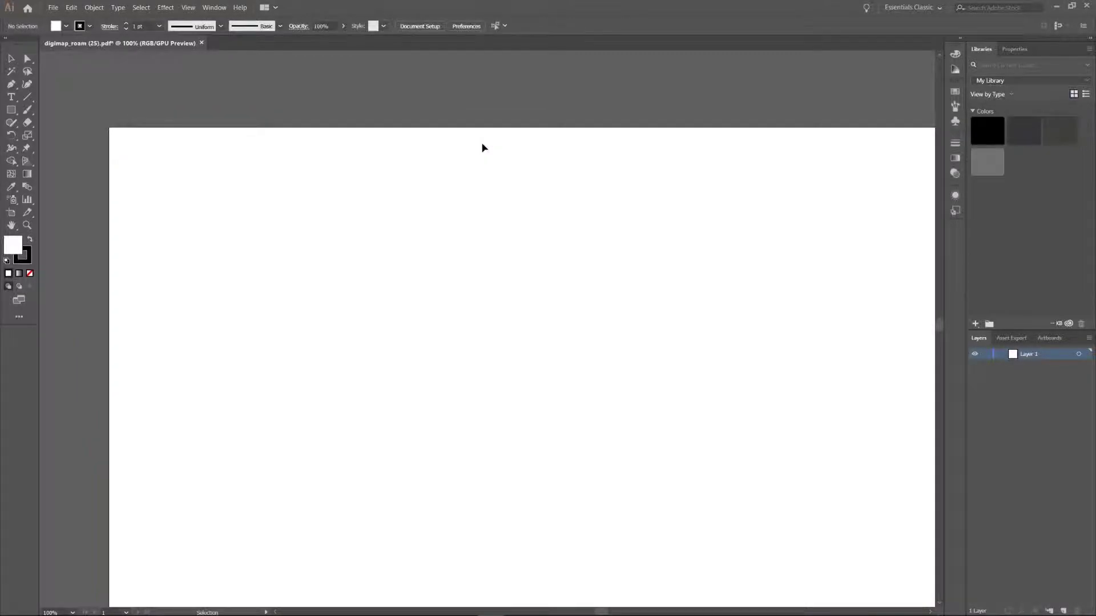
{"action": "key", "text": "ctrl+z"}
- Inspect the page-frame path, then release the next clipping mask on the map
{"action": "right_click", "coordinate": [488, 130]}
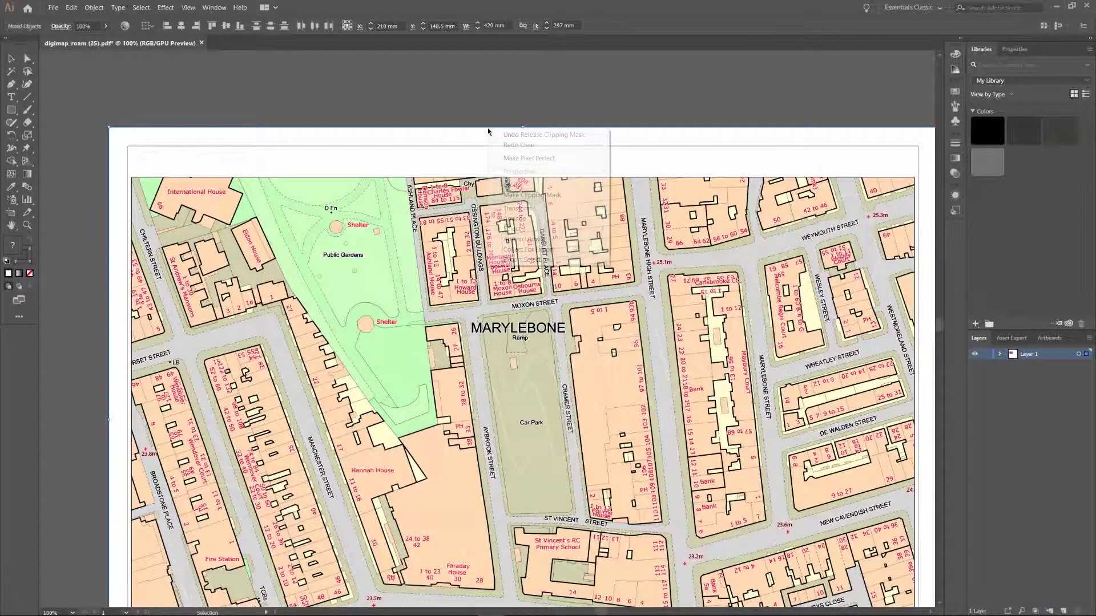
{"action": "left_click", "coordinate": [475, 124]}
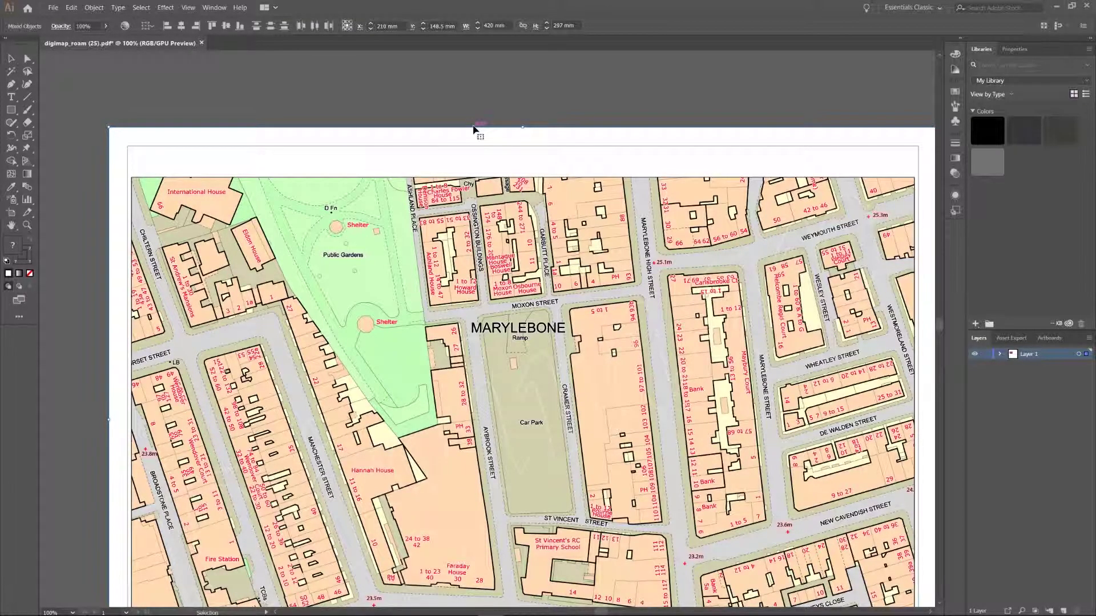
{"action": "left_click", "coordinate": [474, 105]}
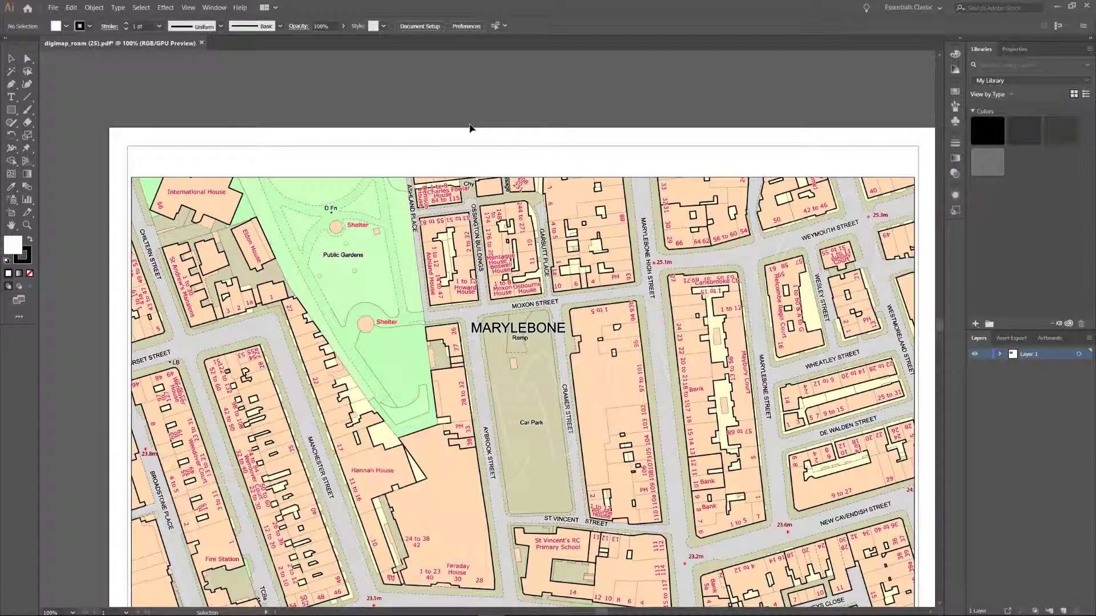
{"action": "right_click", "coordinate": [472, 127]}
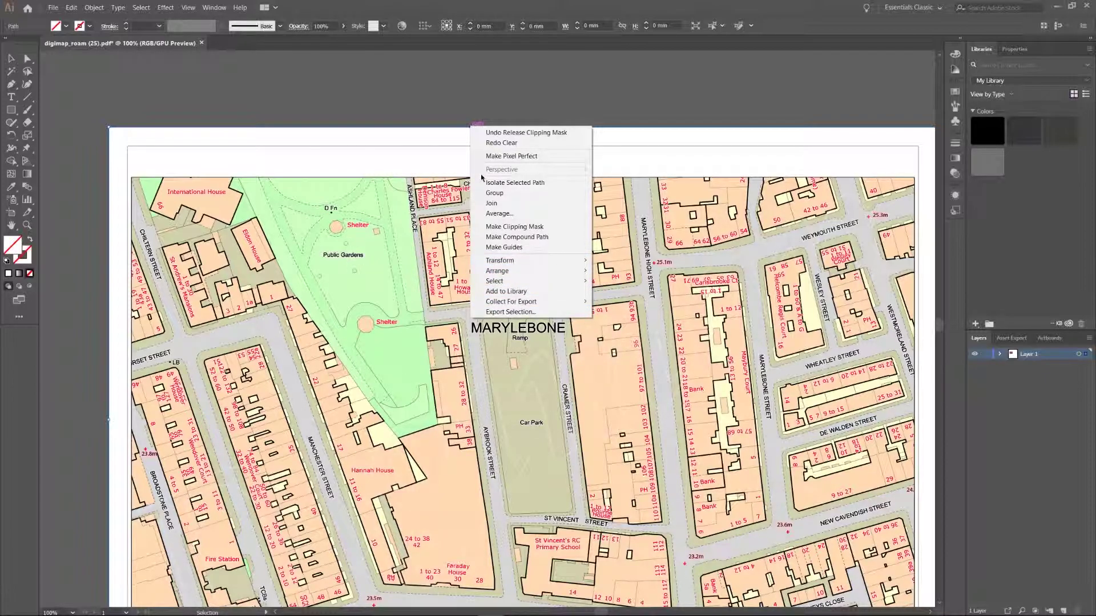
{"action": "left_click", "coordinate": [443, 133]}
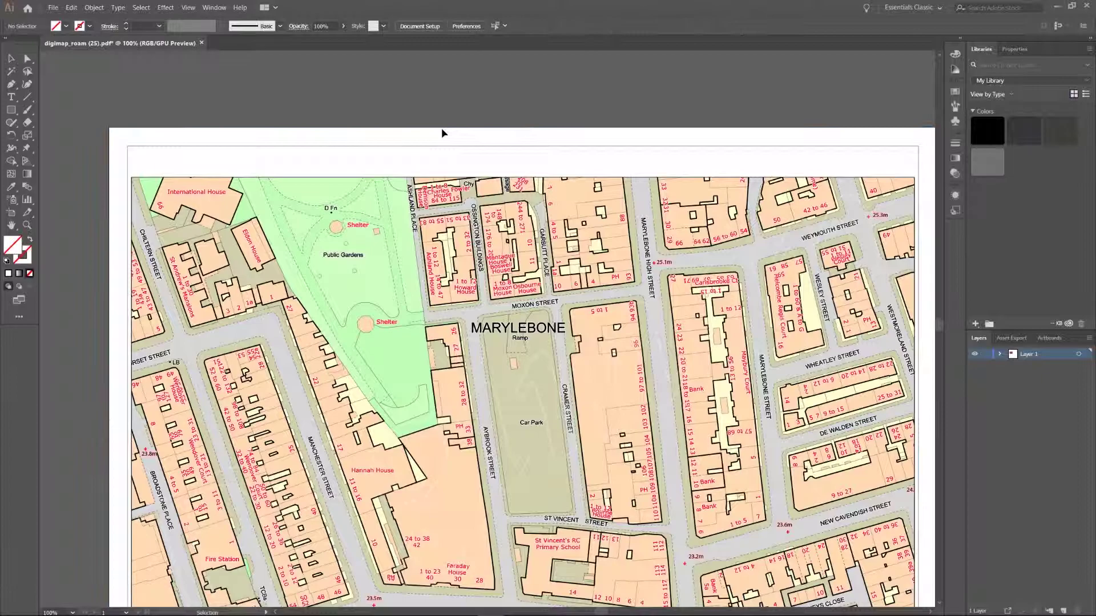
{"action": "right_click", "coordinate": [444, 128]}
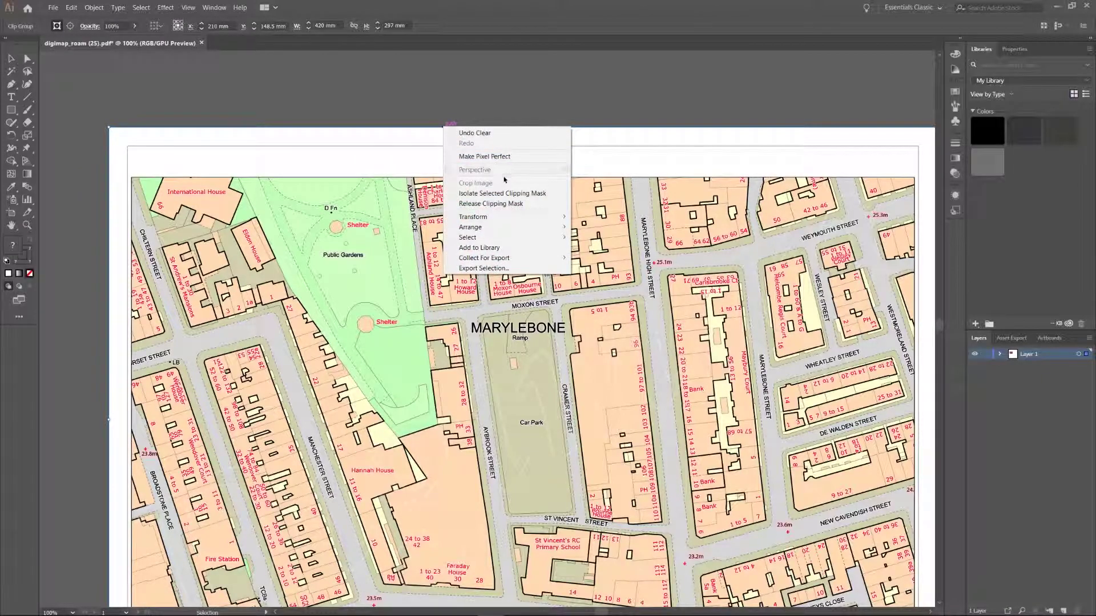
{"action": "left_click", "coordinate": [507, 204]}
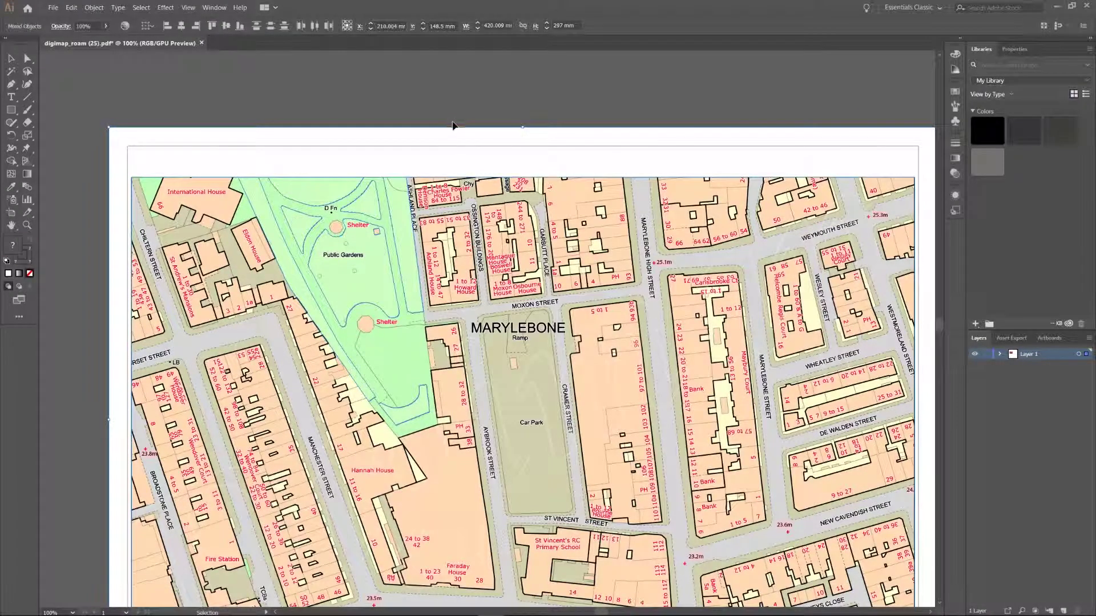
- Release another clip group's mask to reveal hidden detail, then select the artboard-edge clip group
{"action": "left_click", "coordinate": [454, 126]}
{"action": "right_click", "coordinate": [454, 128]}
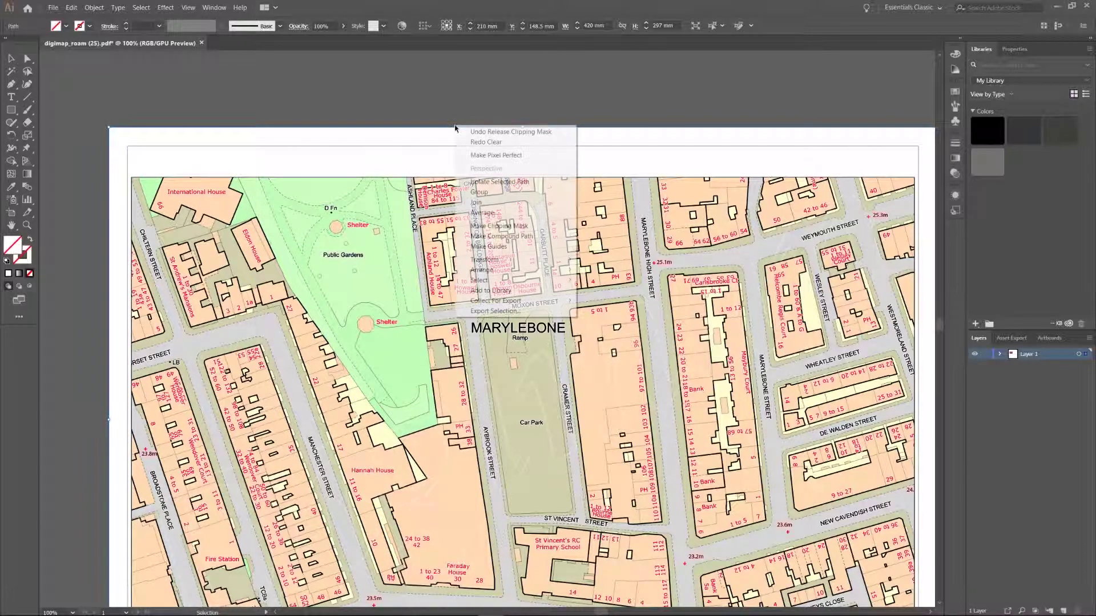
{"action": "key", "text": "Escape"}
{"action": "key", "text": "ctrl+shift+a"}
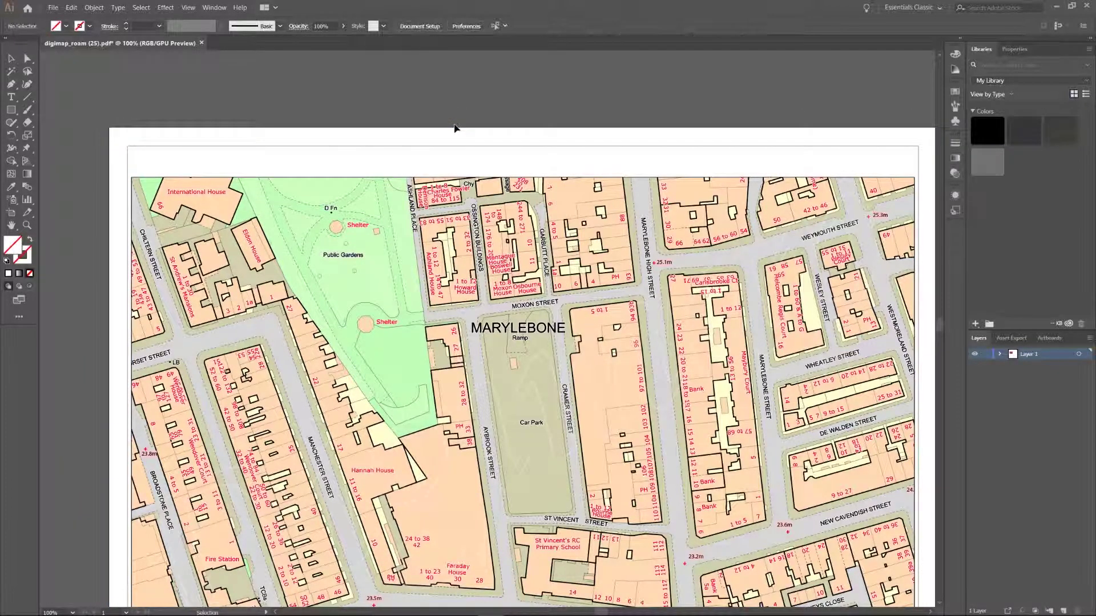
{"action": "left_click", "coordinate": [454, 127]}
{"action": "right_click", "coordinate": [455, 128]}
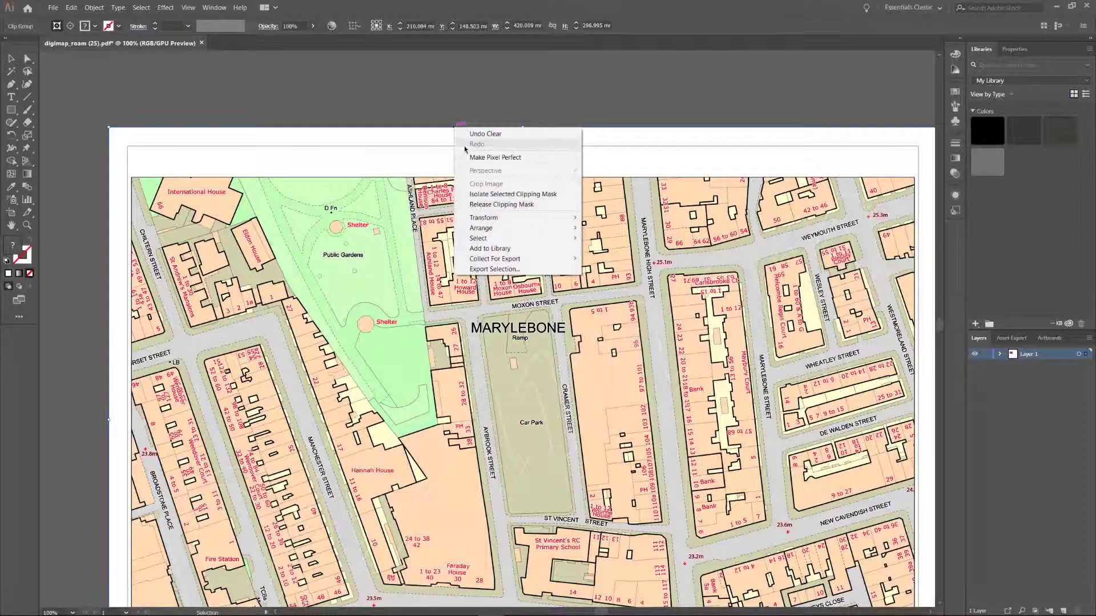
{"action": "left_click", "coordinate": [485, 205]}
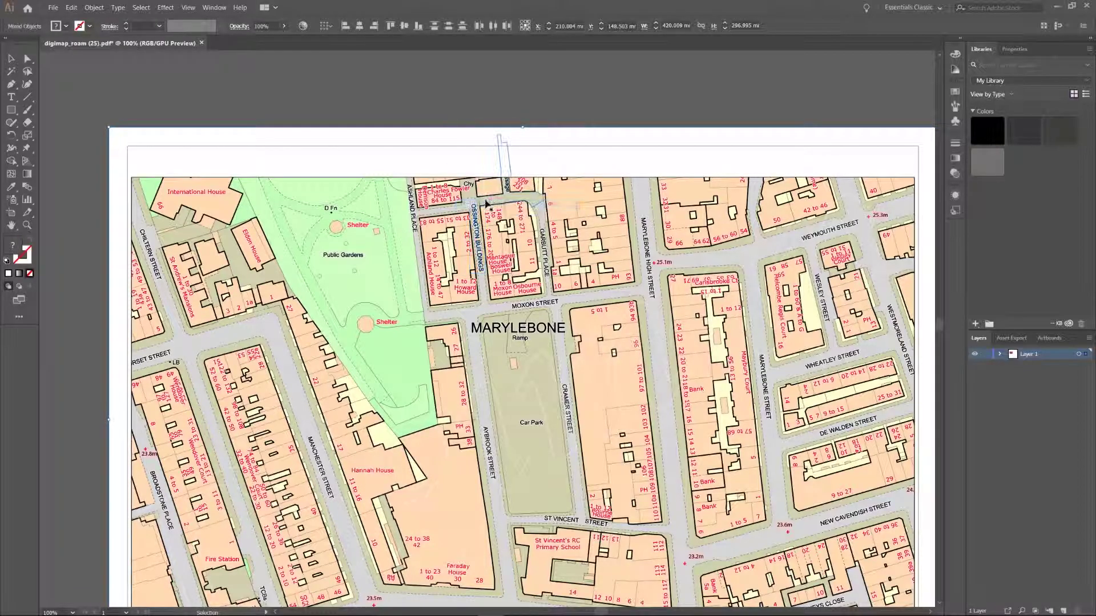
{"action": "left_click", "coordinate": [476, 102]}
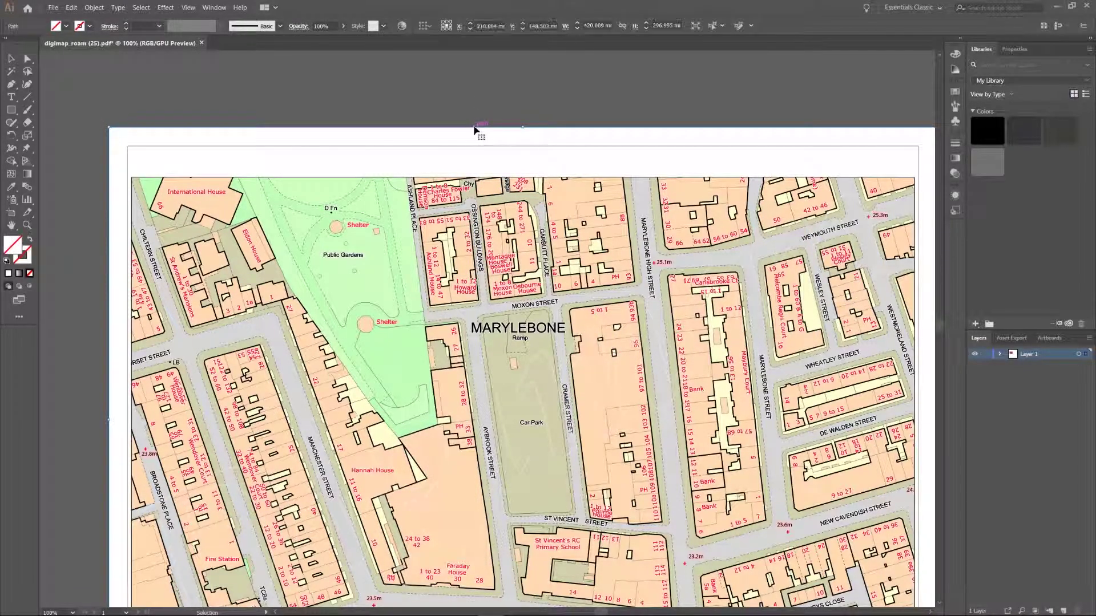
{"action": "left_click", "coordinate": [476, 129]}
{"action": "right_click", "coordinate": [477, 129]}
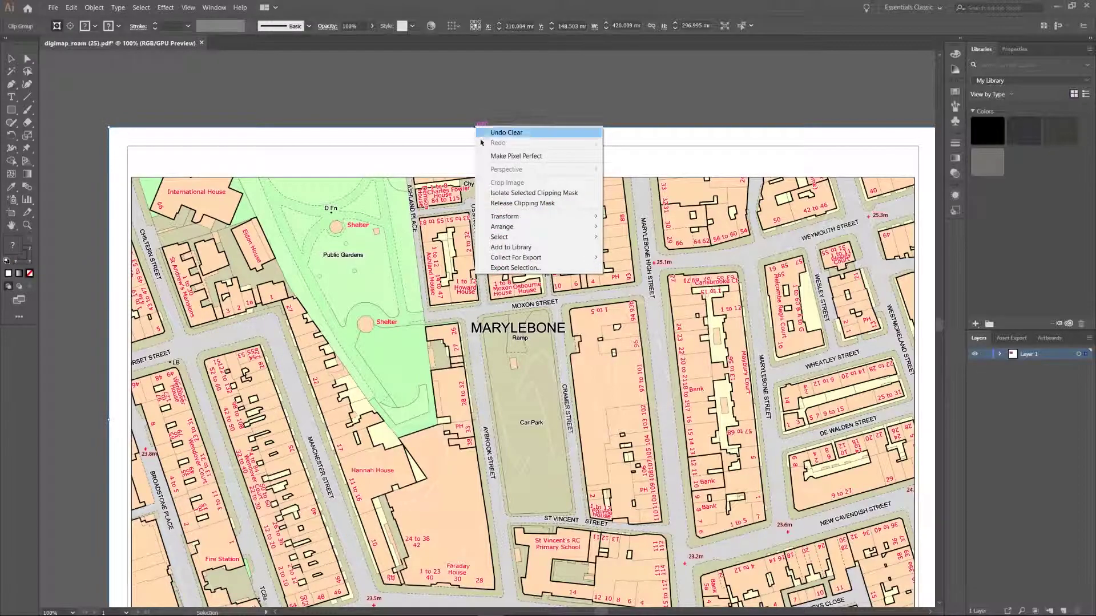
- Release the artboard-edge clip group's mask and deselect the freed objects
{"action": "left_click", "coordinate": [514, 204]}
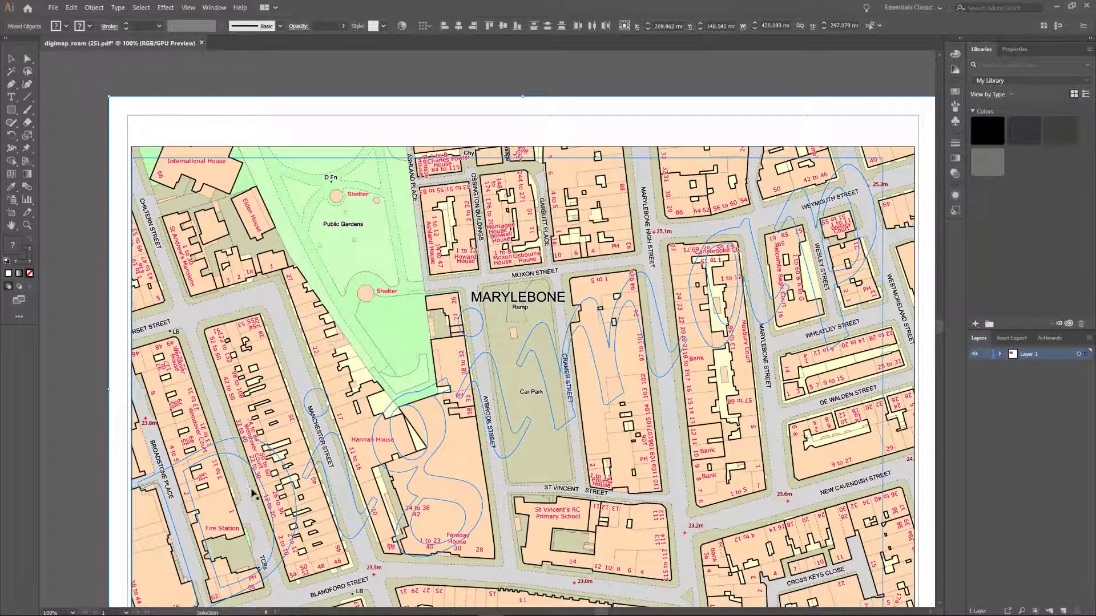
{"action": "scroll", "coordinate": [146, 388], "scroll_direction": "down", "scroll_amount": 2}
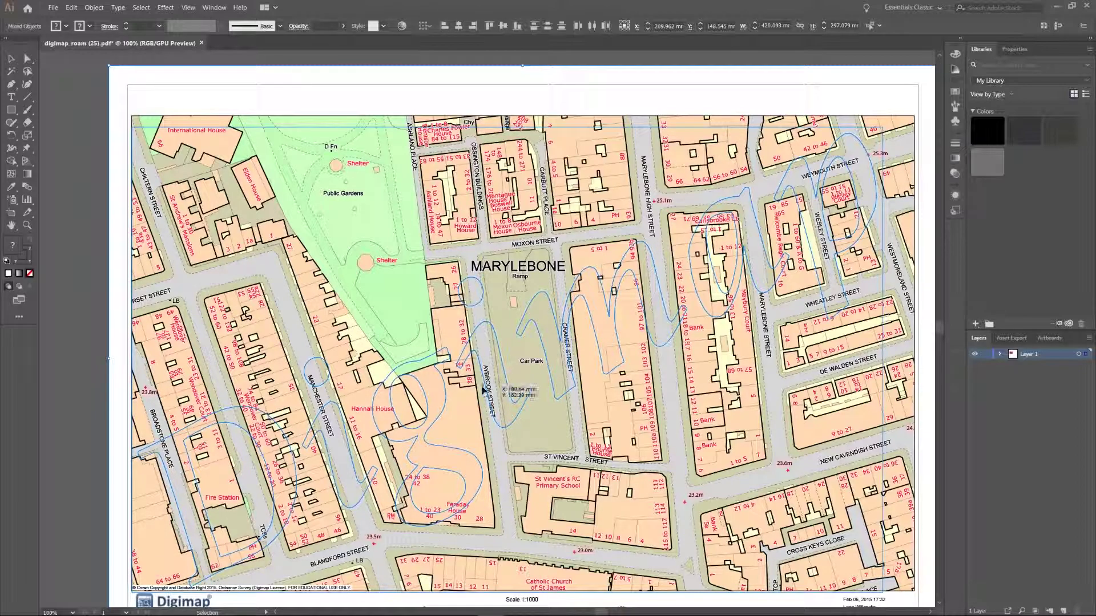
{"action": "key", "text": "ctrl+shift+a"}
{"action": "scroll", "coordinate": [480, 317], "scroll_direction": "up", "scroll_amount": 1}
{"action": "scroll", "coordinate": [479, 317], "scroll_direction": "down", "scroll_amount": 1}
{"action": "scroll", "coordinate": [477, 293], "scroll_direction": "up", "scroll_amount": 2}
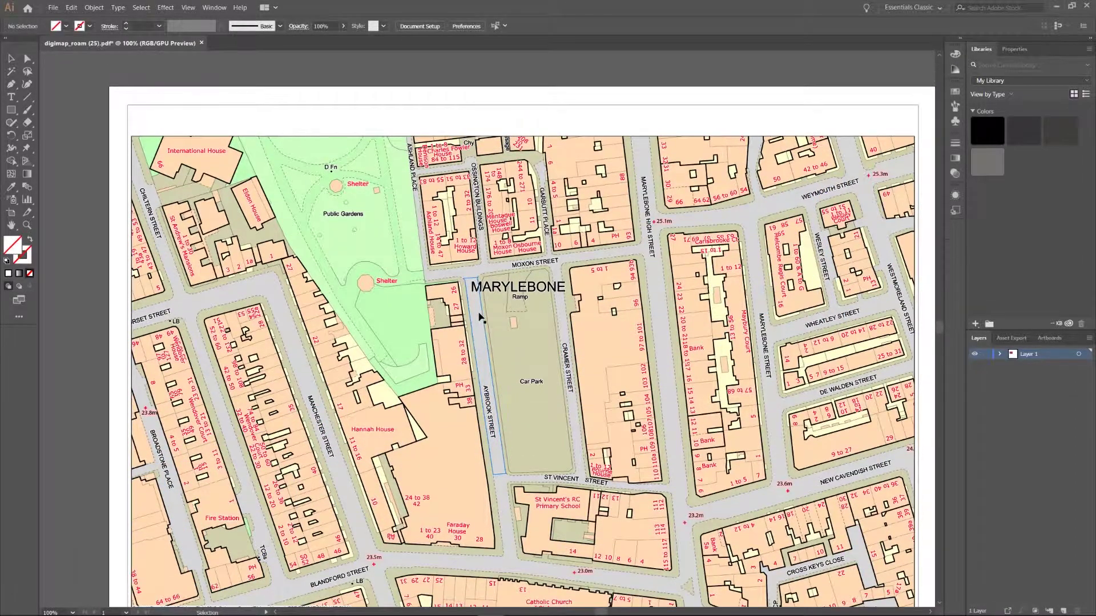
- Select and inspect the page-frame path along the artboard's top edge, then deselect it
{"action": "right_click", "coordinate": [477, 121]}
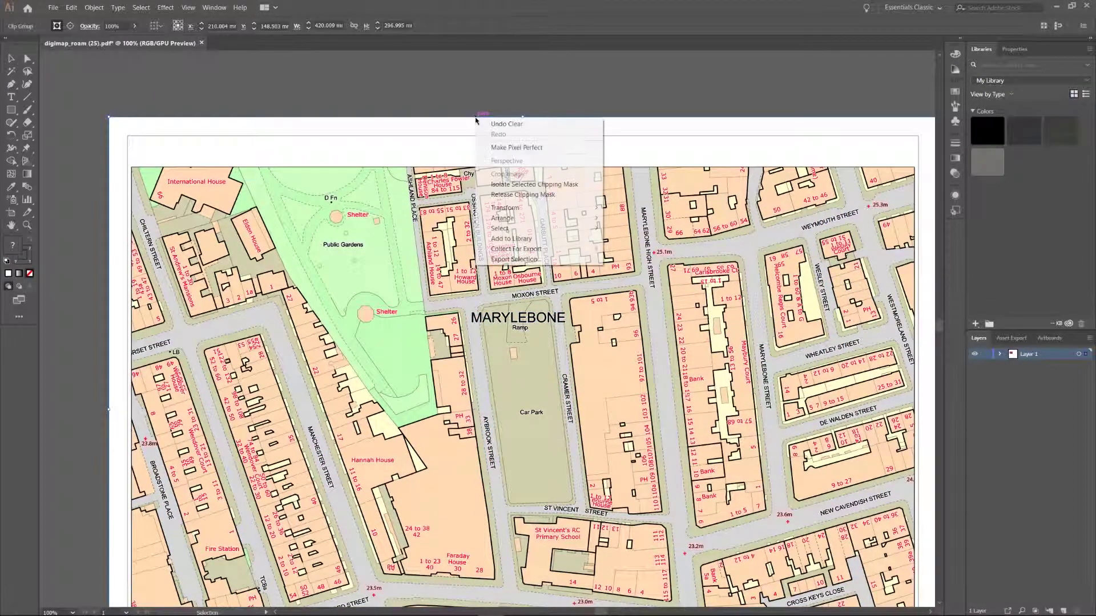
{"action": "left_click", "coordinate": [521, 196]}
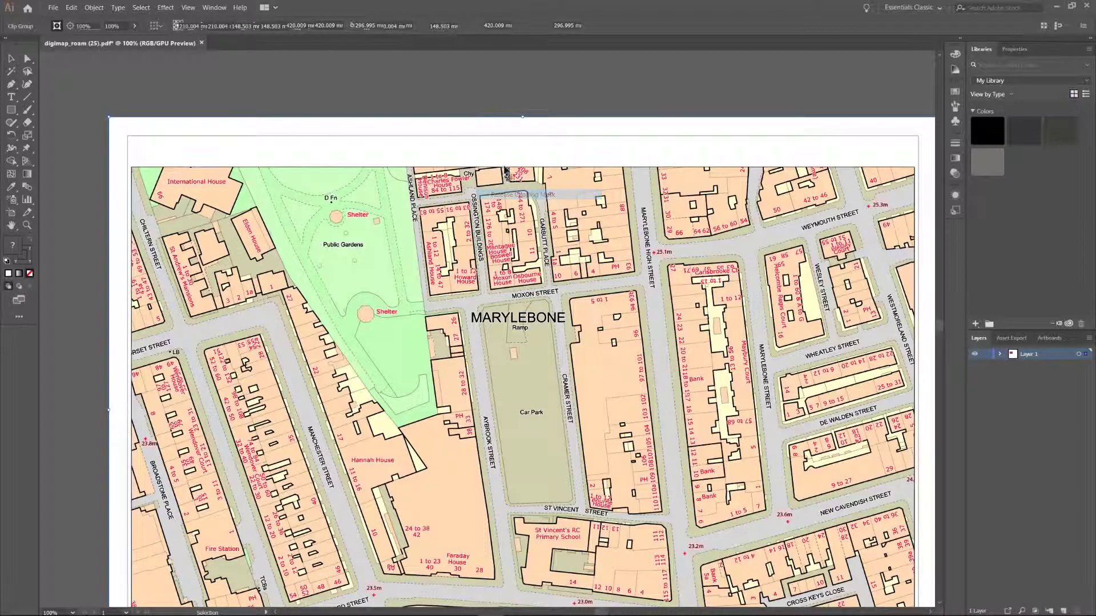
{"action": "left_click", "coordinate": [472, 113]}
{"action": "right_click", "coordinate": [470, 119]}
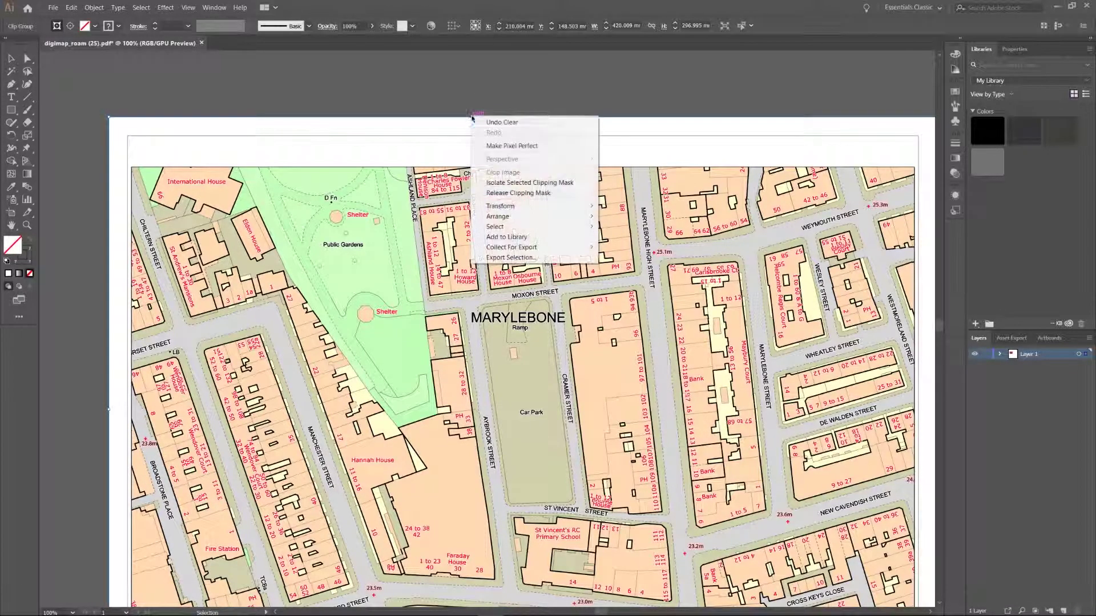
{"action": "left_click", "coordinate": [528, 191]}
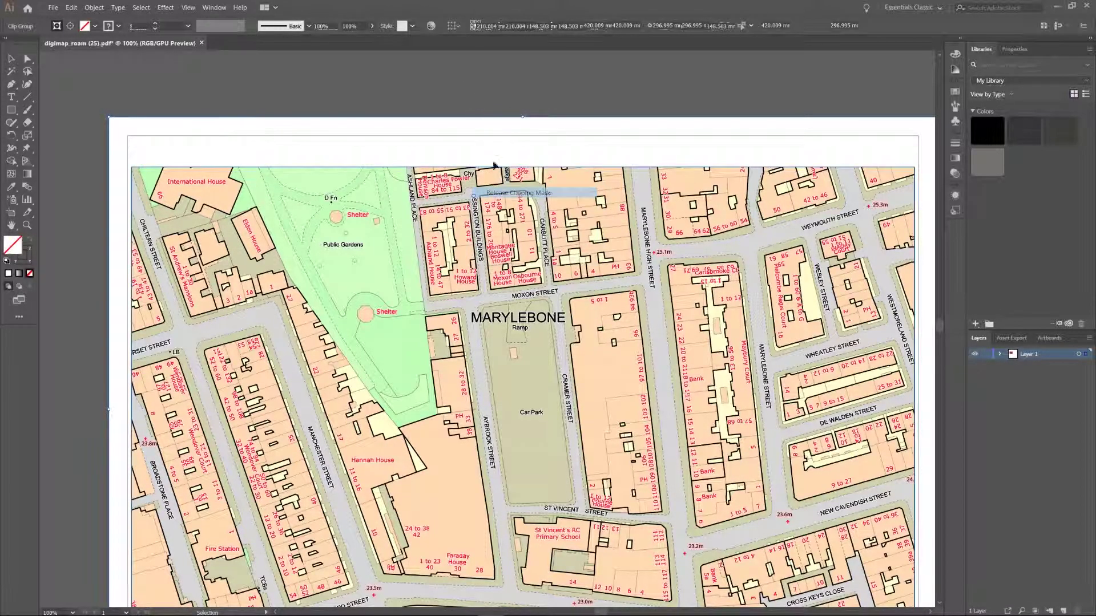
{"action": "left_click", "coordinate": [477, 111]}
- Release two more map clip groups and delete the leftover mask frame at the artboard edge
{"action": "left_click", "coordinate": [473, 120]}
{"action": "right_click", "coordinate": [473, 120]}
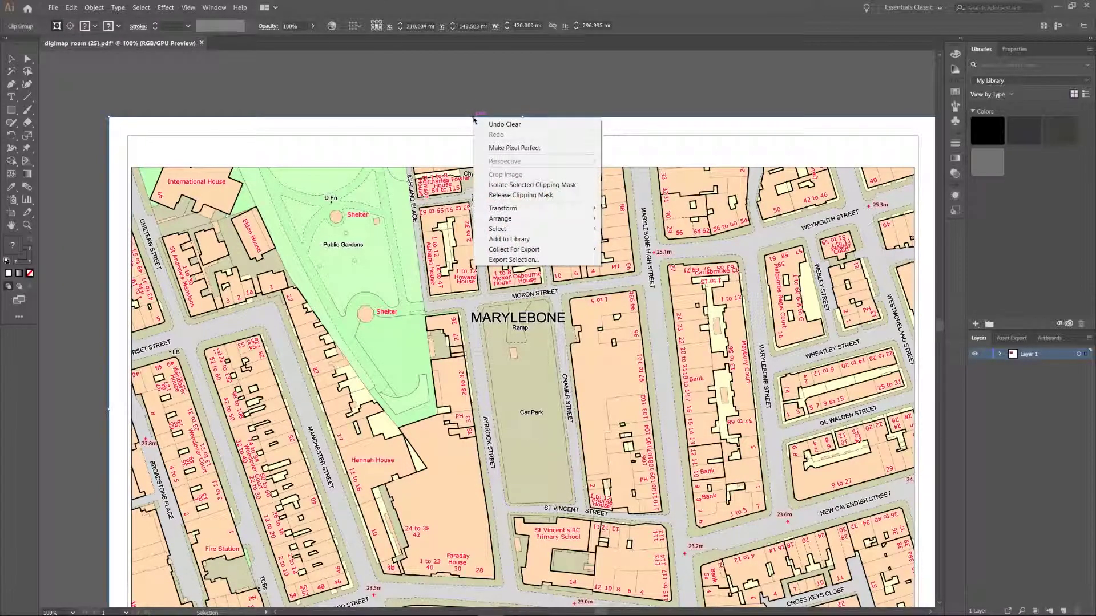
{"action": "left_click", "coordinate": [505, 196]}
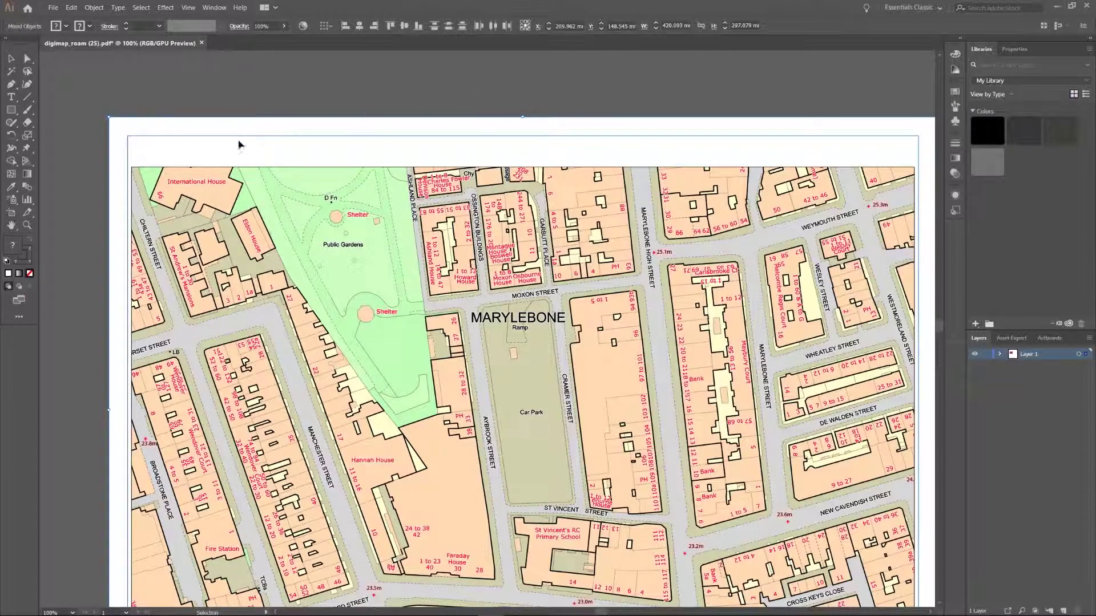
{"action": "left_click", "coordinate": [279, 125]}
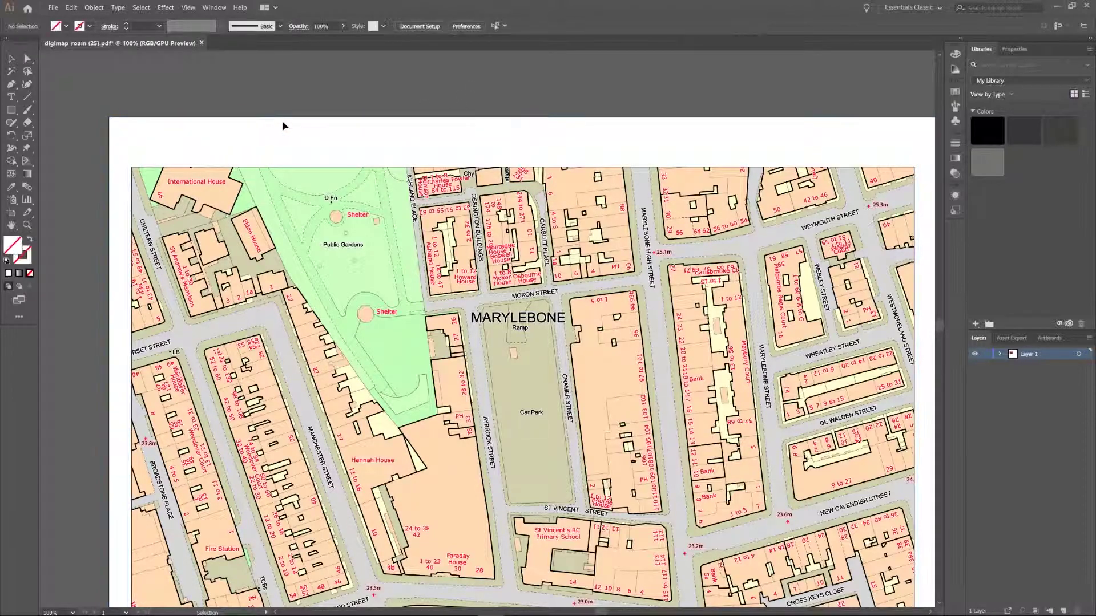
{"action": "left_click", "coordinate": [362, 117]}
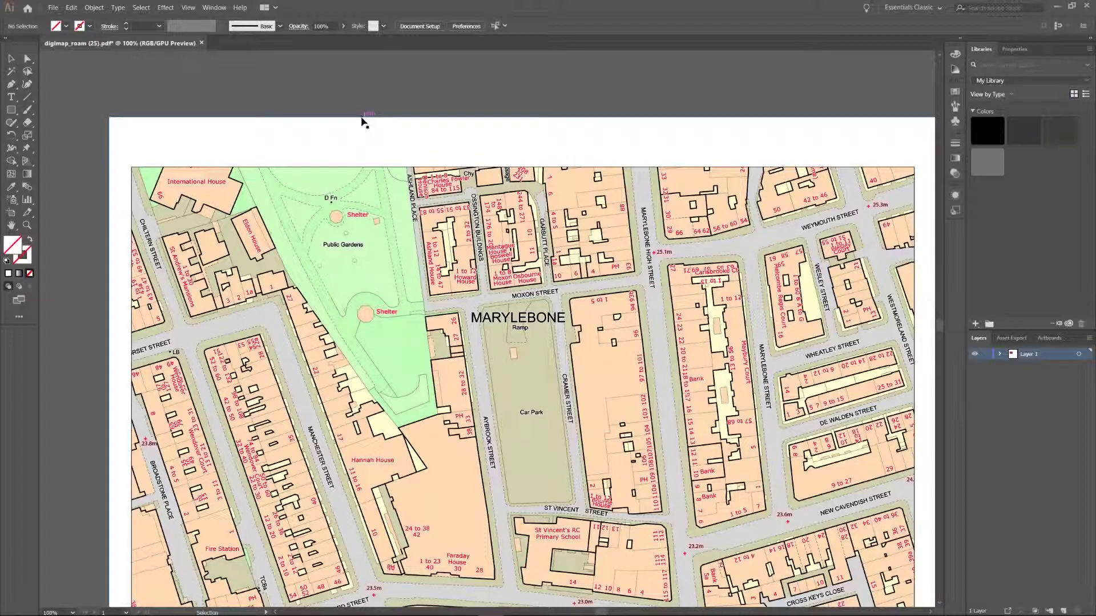
{"action": "right_click", "coordinate": [362, 118]}
{"action": "left_click", "coordinate": [406, 194]}
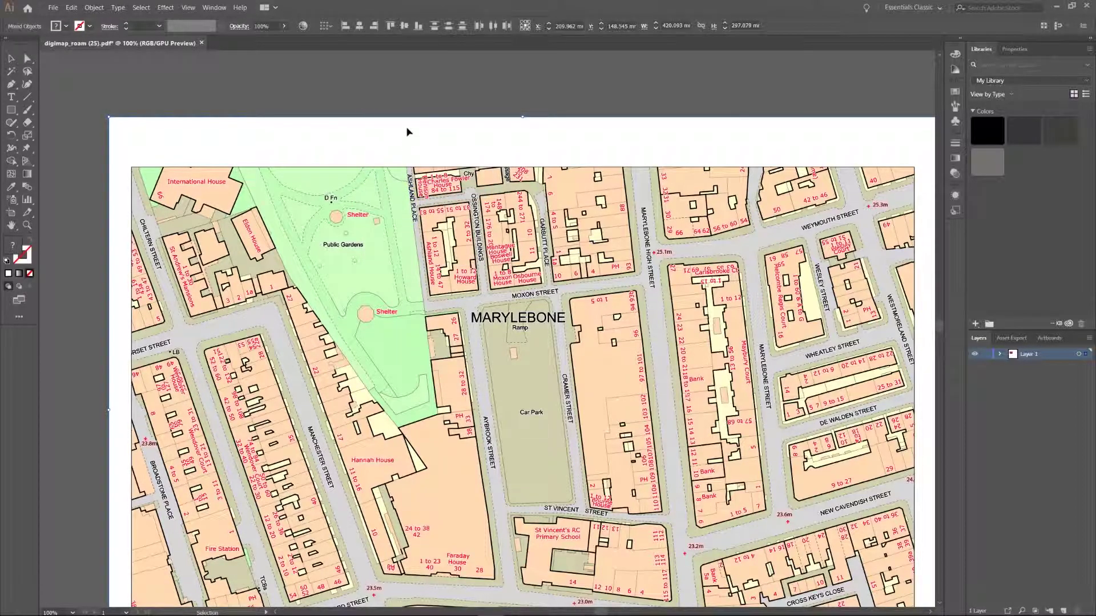
{"action": "key", "text": "Delete"}
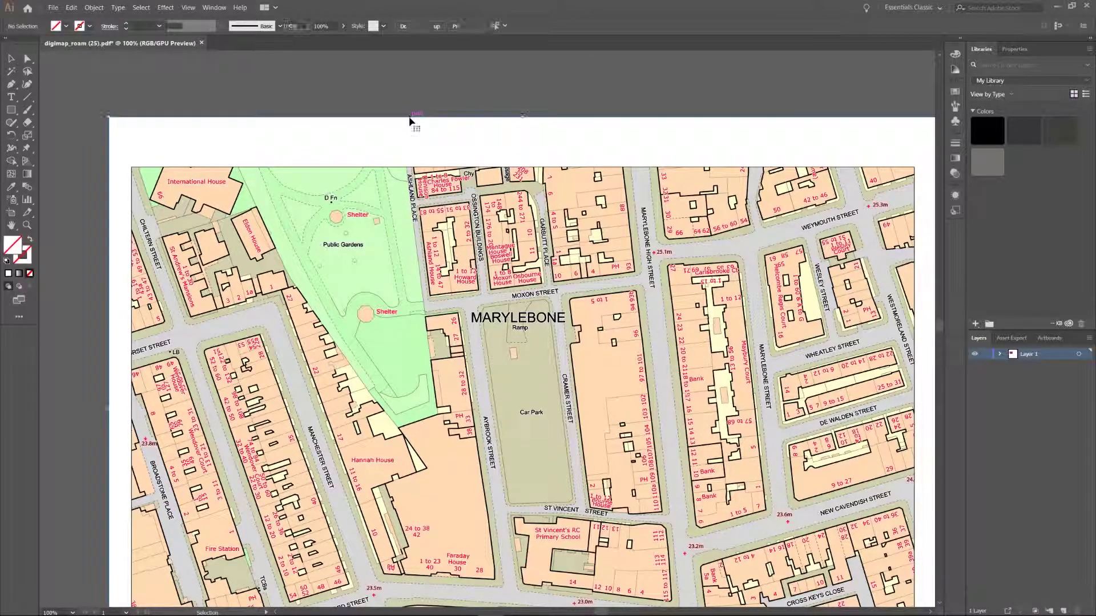
- Release the next two nested masks, revealing the hidden '119 to 144' text
{"action": "right_click", "coordinate": [411, 117]}
{"action": "left_click", "coordinate": [450, 196]}
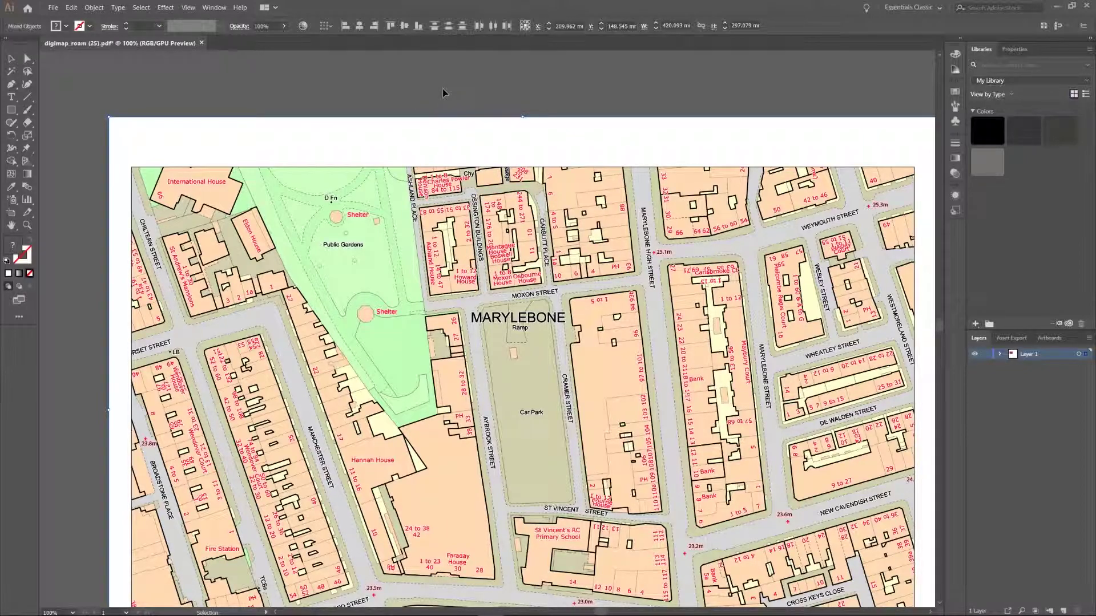
{"action": "left_click", "coordinate": [436, 119]}
{"action": "right_click", "coordinate": [435, 118]}
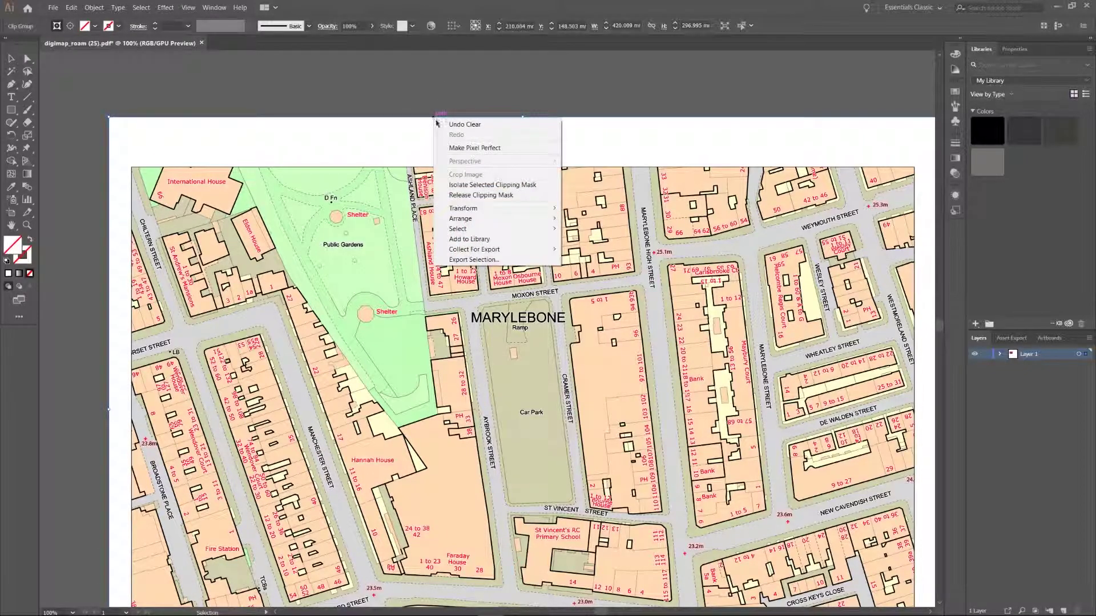
{"action": "left_click", "coordinate": [456, 194]}
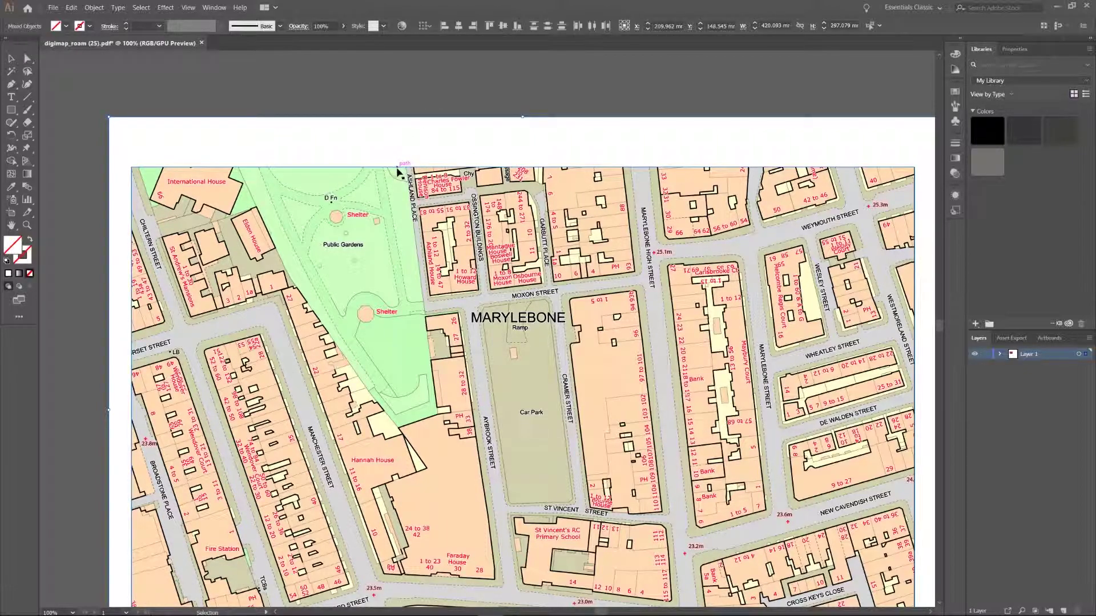
{"action": "left_click", "coordinate": [452, 90]}
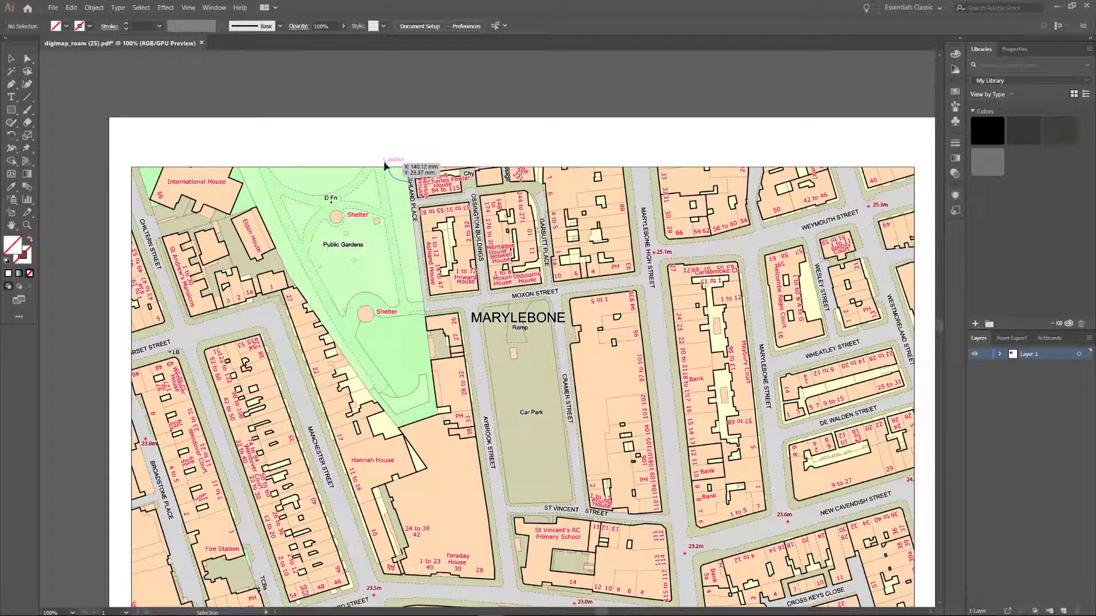
- Release the map-wide clip group and delete the rectangle mask frame at the map's top edge
{"action": "right_click", "coordinate": [350, 167]}
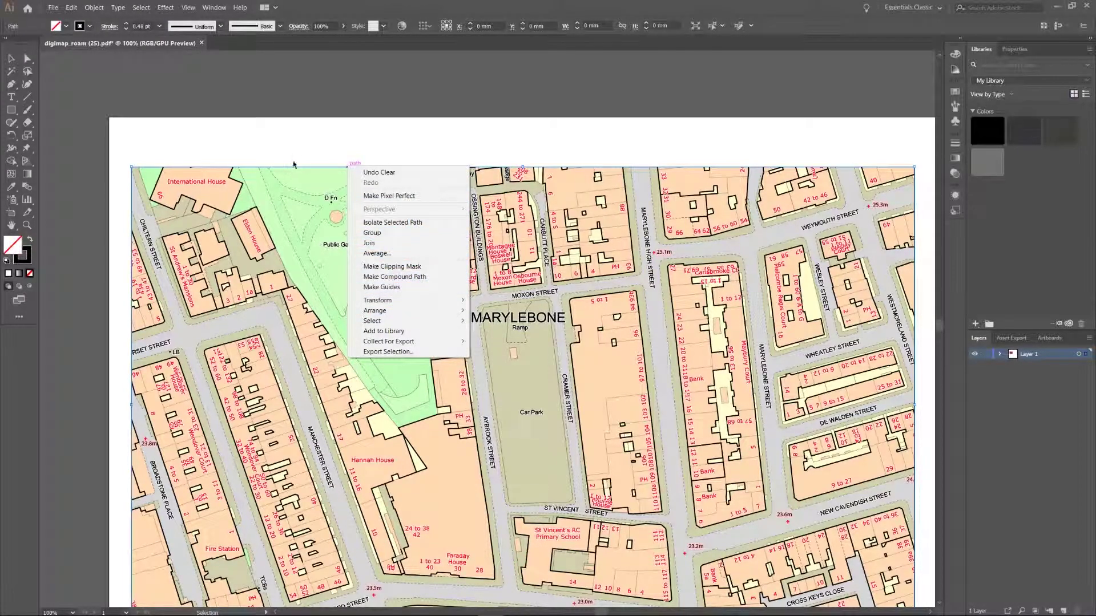
{"action": "left_click", "coordinate": [356, 97]}
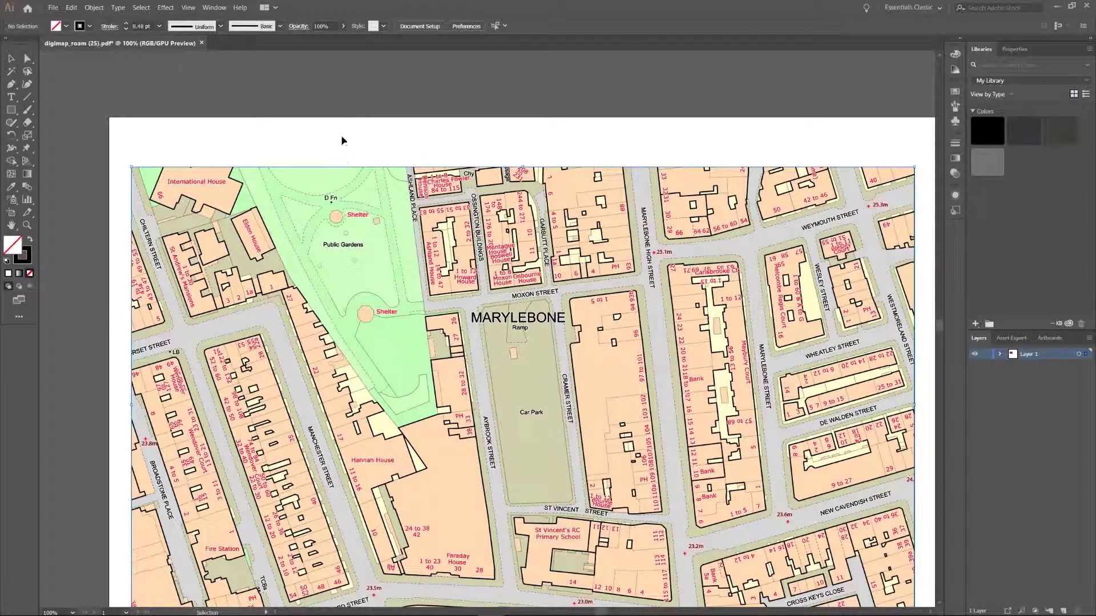
{"action": "right_click", "coordinate": [340, 167]}
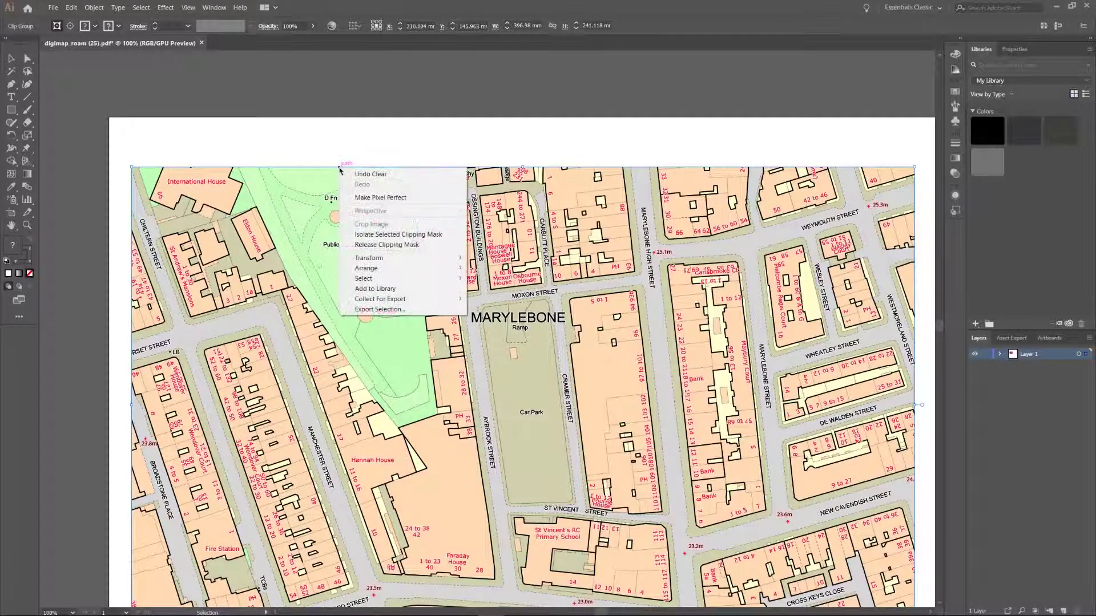
{"action": "left_click", "coordinate": [376, 245]}
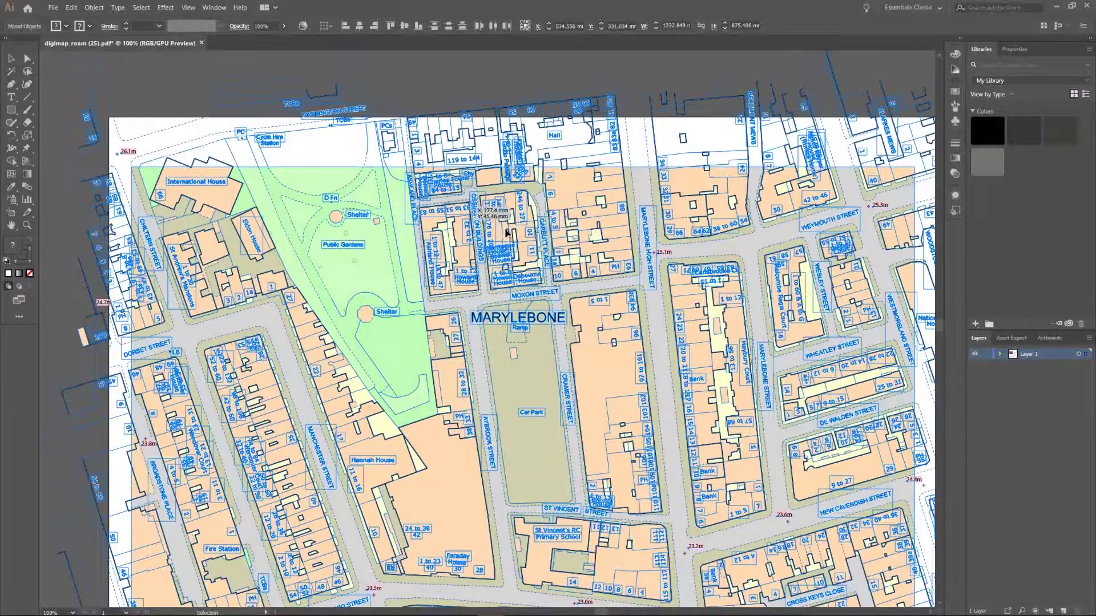
{"action": "scroll", "coordinate": [506, 236], "scroll_direction": "down", "scroll_amount": 2}
{"action": "scroll", "coordinate": [405, 344], "scroll_direction": "up", "scroll_amount": 4}
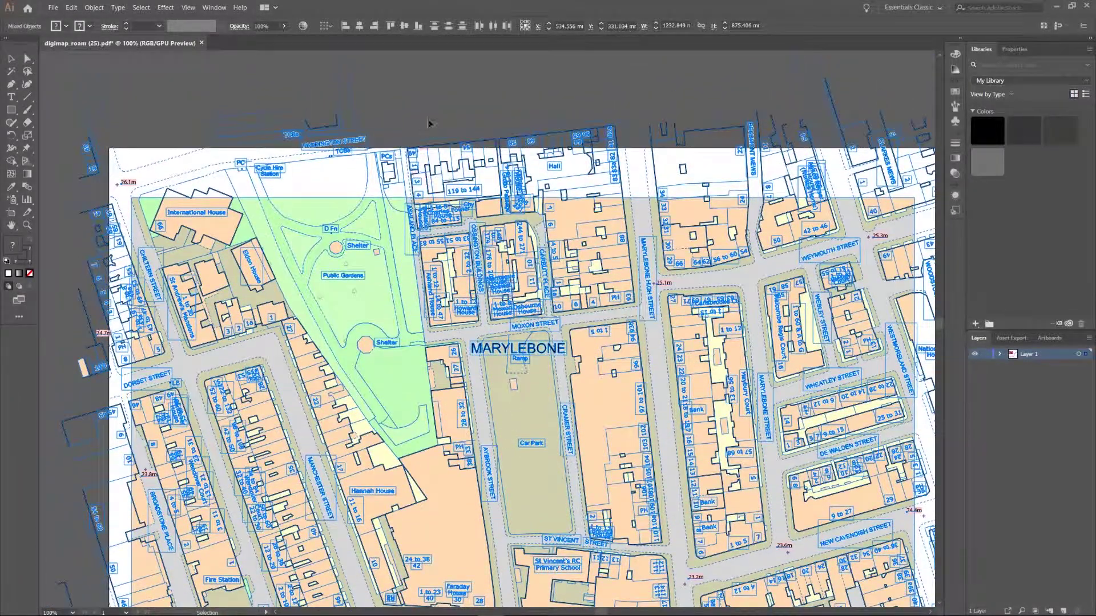
{"action": "left_click", "coordinate": [429, 123]}
{"action": "left_click", "coordinate": [341, 198]}
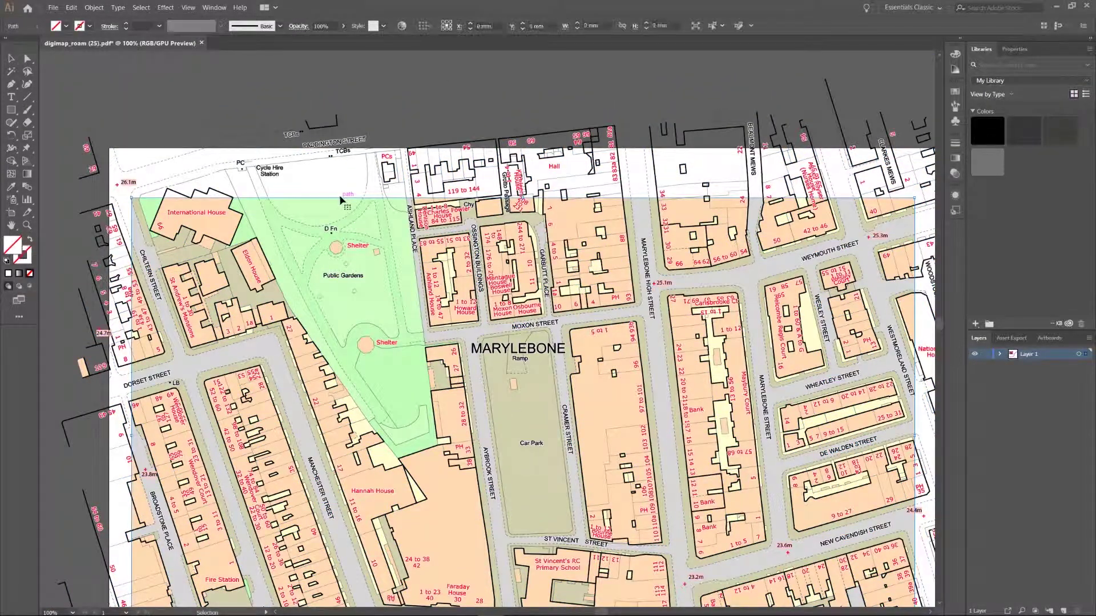
{"action": "key", "text": "Delete"}
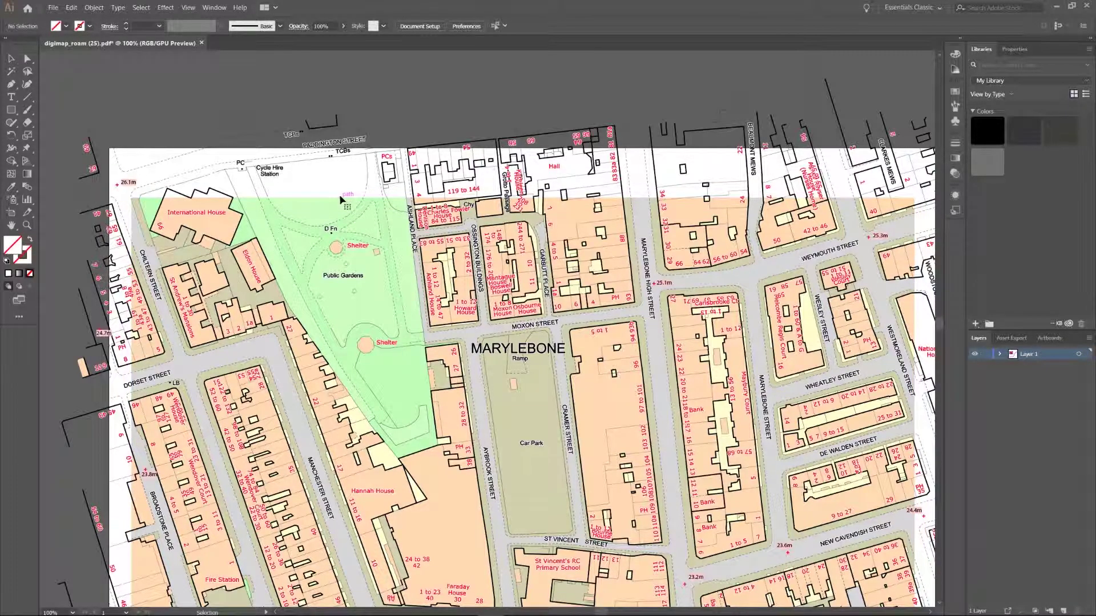
- Release the last two clip groups and zoom out to see the whole uncropped map
{"action": "left_click", "coordinate": [341, 200]}
{"action": "right_click", "coordinate": [341, 200]}
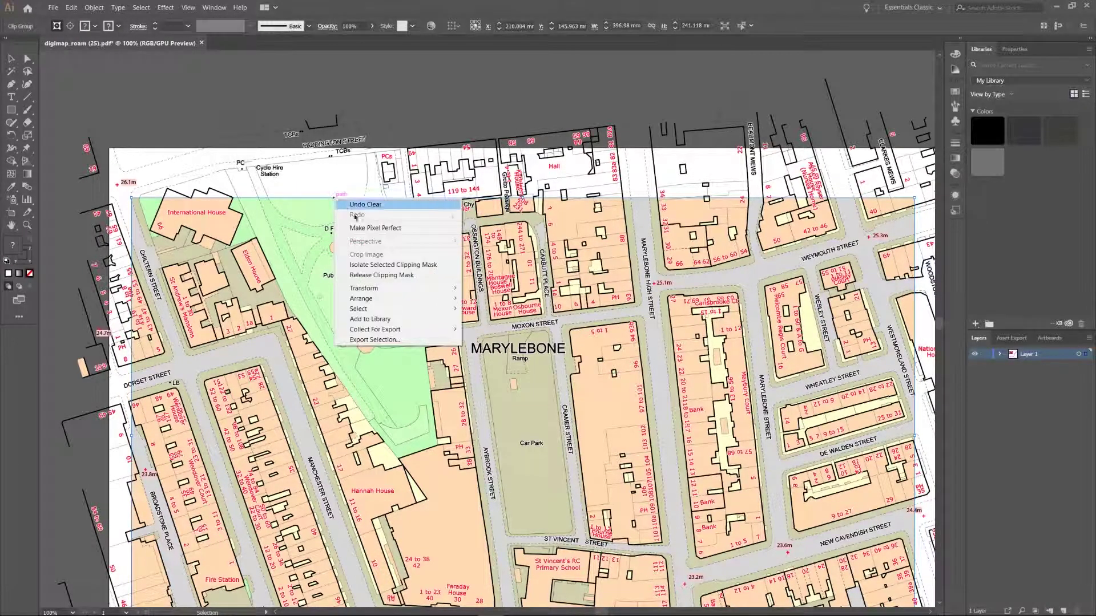
{"action": "left_click", "coordinate": [373, 275]}
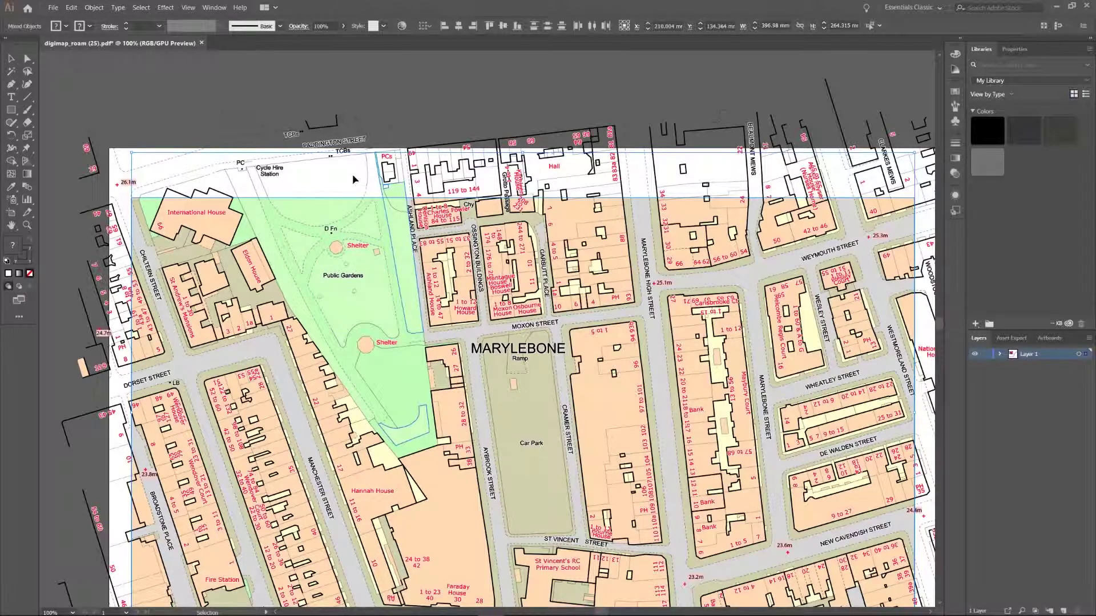
{"action": "left_click", "coordinate": [398, 104]}
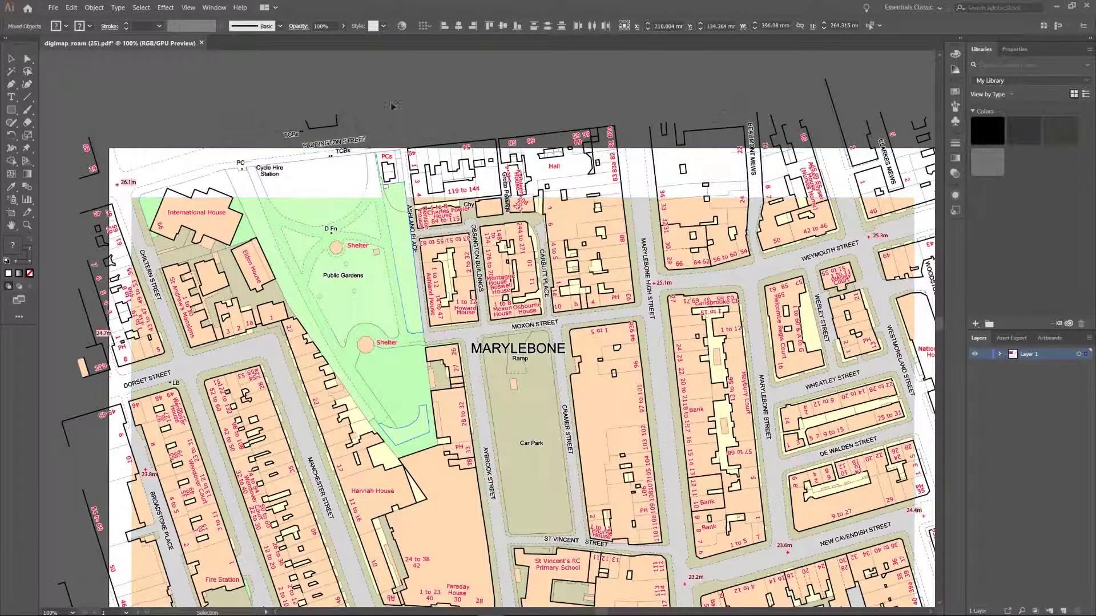
{"action": "left_click", "coordinate": [326, 201]}
{"action": "right_click", "coordinate": [326, 203]}
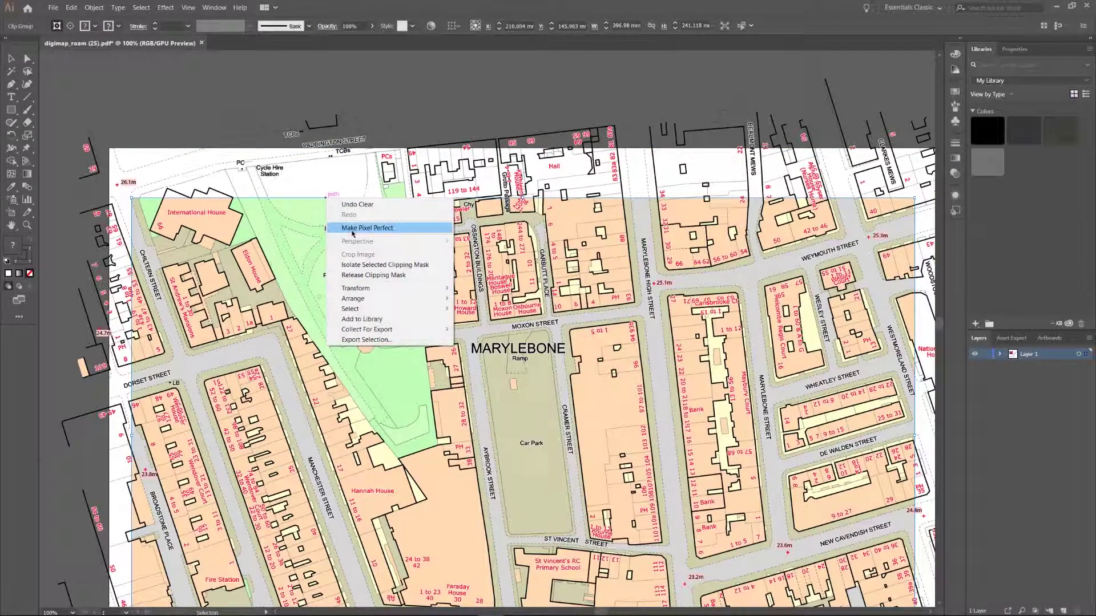
{"action": "left_click", "coordinate": [365, 273]}
{"action": "key", "text": "ctrl+alt+7"}
{"action": "scroll", "coordinate": [358, 227], "scroll_direction": "down", "scroll_amount": 2}
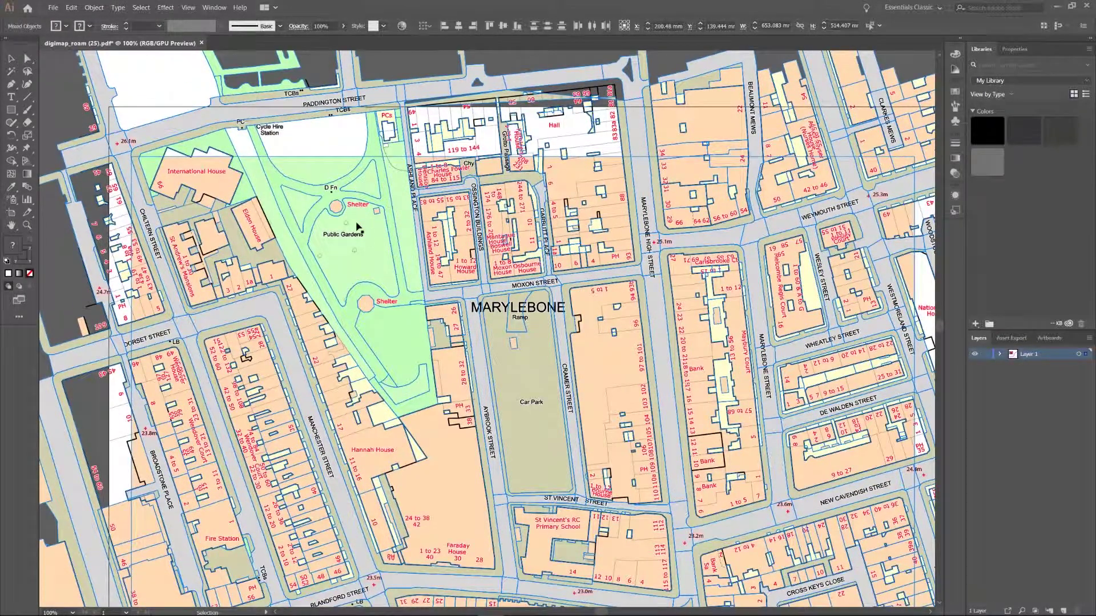
{"action": "scroll", "coordinate": [366, 234], "scroll_direction": "down", "scroll_amount": 2}
{"action": "scroll", "coordinate": [465, 287], "scroll_direction": "down", "scroll_amount": 2}
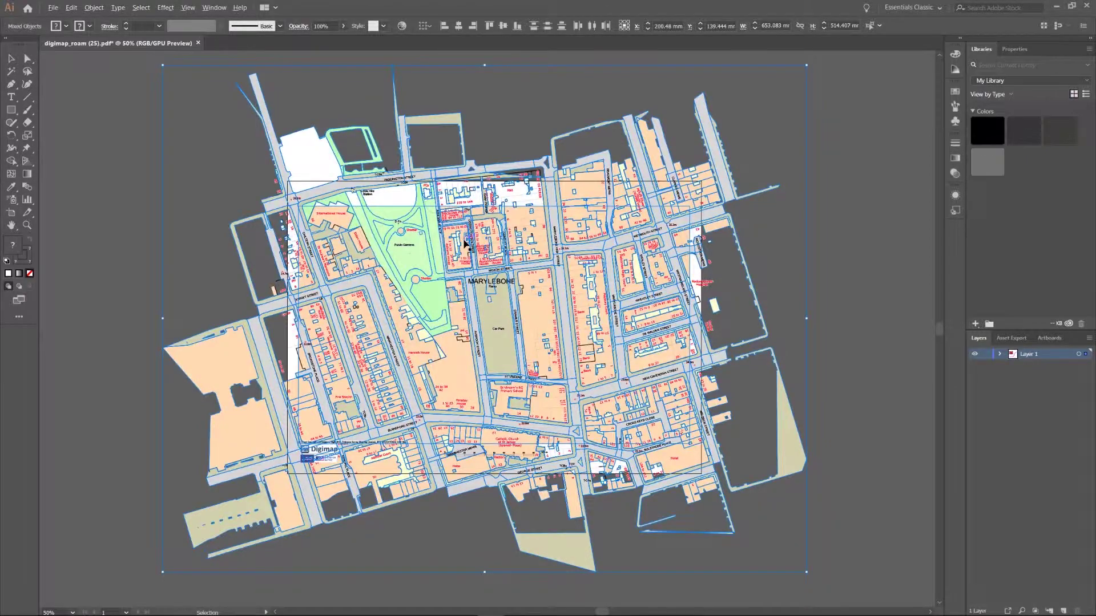
{"action": "scroll", "coordinate": [462, 240], "scroll_direction": "up", "scroll_amount": 1}
{"action": "left_click", "coordinate": [509, 105]}
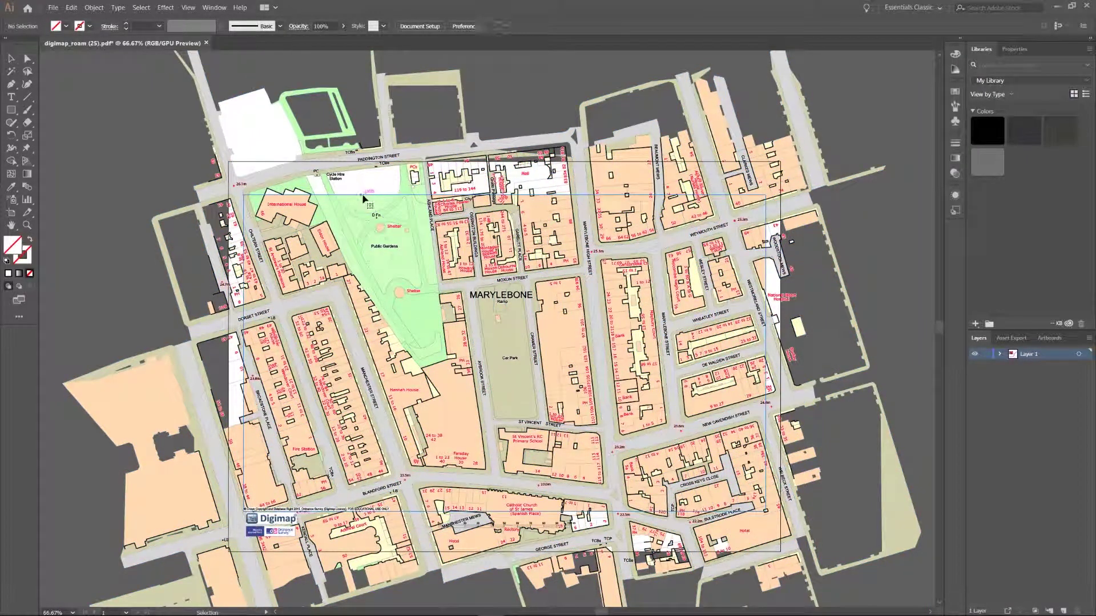
{"action": "left_click", "coordinate": [443, 257]}
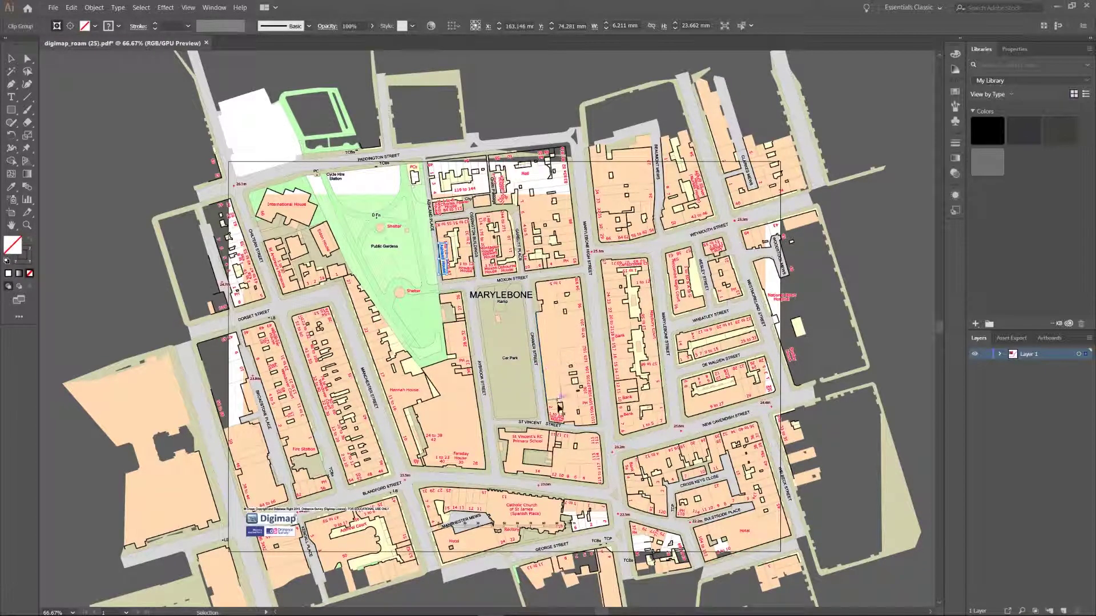
{"action": "left_click", "coordinate": [556, 420]}
{"action": "left_click", "coordinate": [587, 385]}
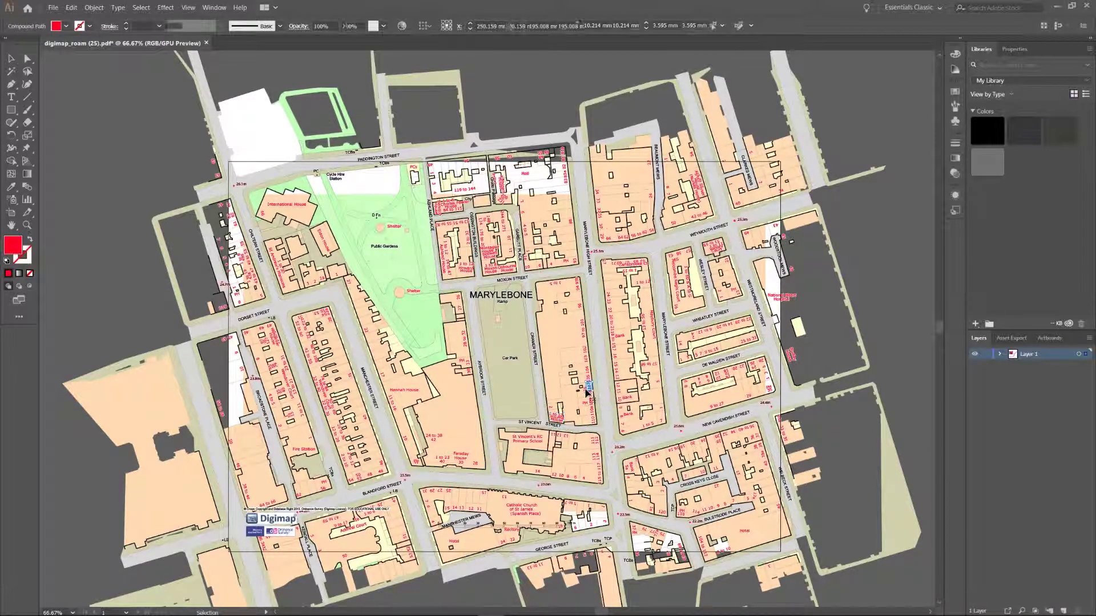
{"action": "left_click_drag", "start_coordinate": [587, 386], "coordinate": [587, 350]}
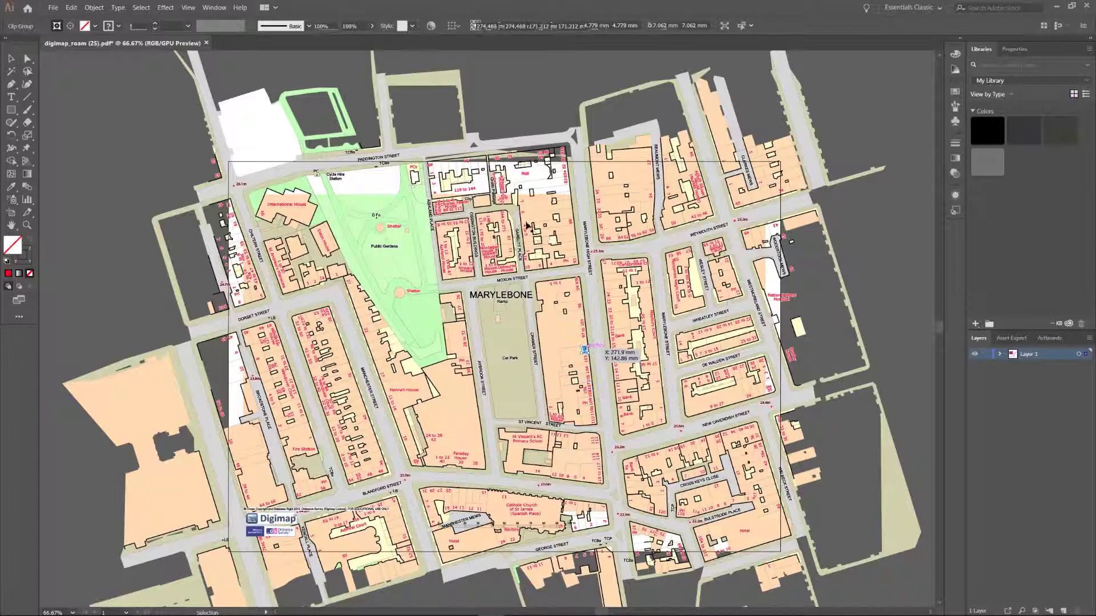
{"action": "key", "text": "ctrl+shift+a"}
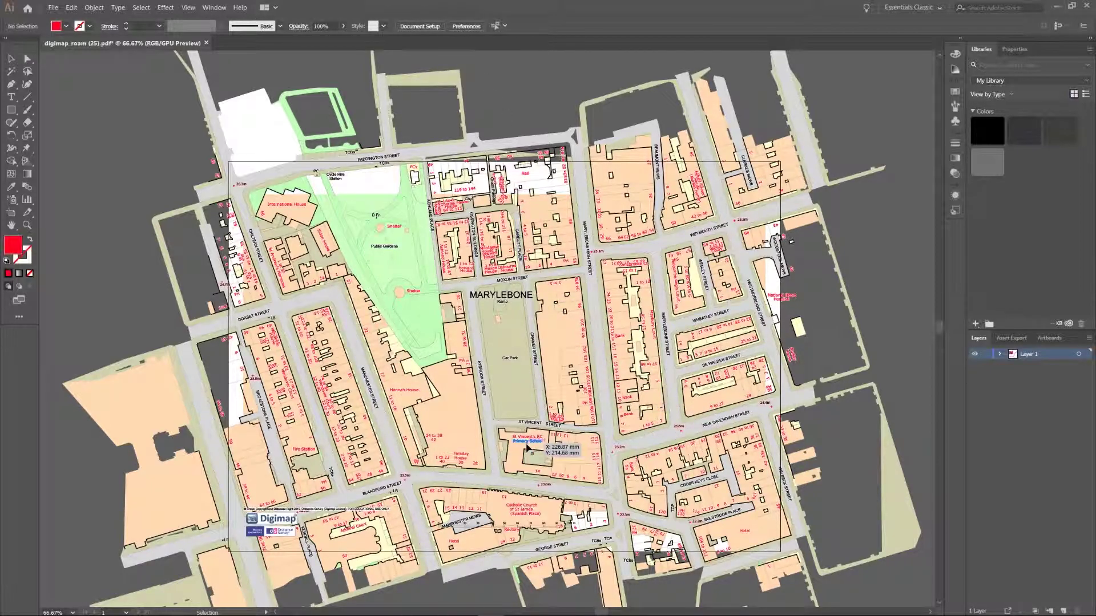
{"action": "scroll", "coordinate": [597, 400], "scroll_direction": "up", "scroll_amount": 2}
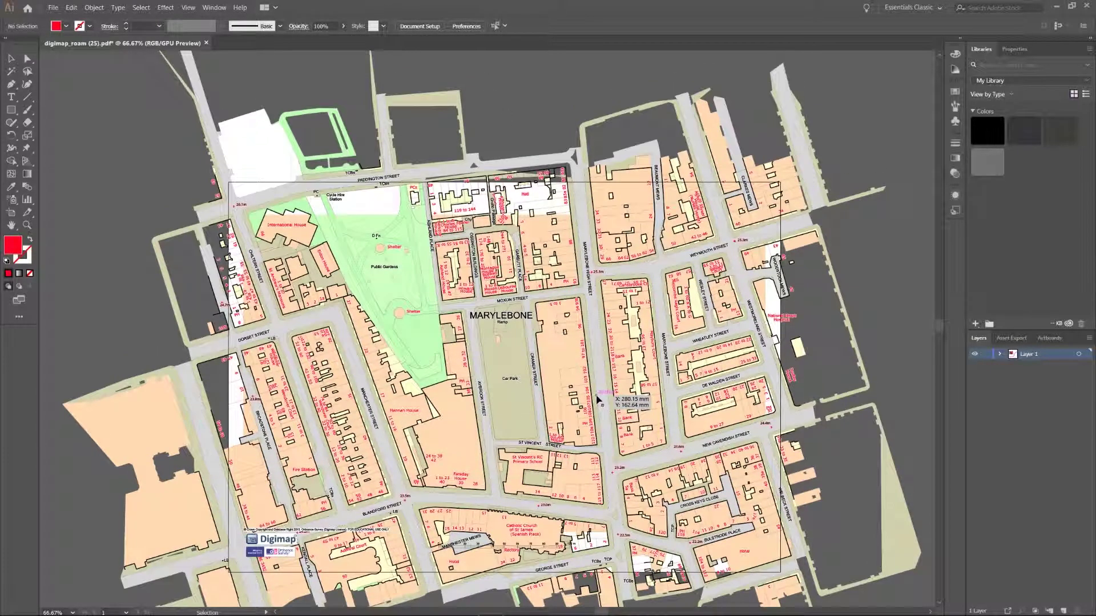
{"action": "scroll", "coordinate": [597, 399], "scroll_direction": "up", "scroll_amount": 1}
{"action": "scroll", "coordinate": [584, 402], "scroll_direction": "up", "scroll_amount": 2}
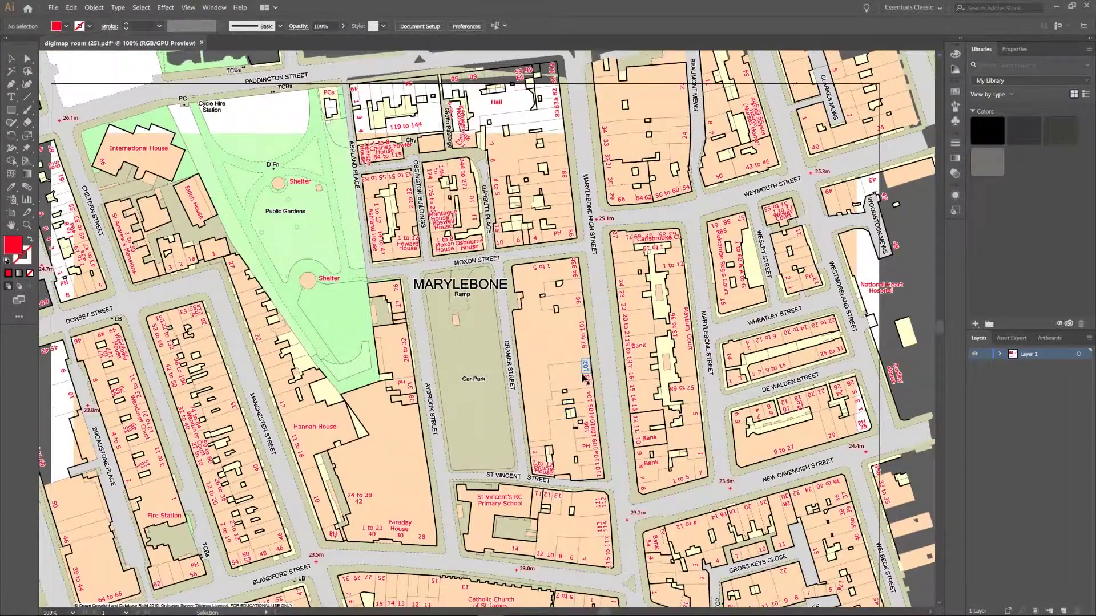
{"action": "scroll", "coordinate": [585, 360], "scroll_direction": "up", "scroll_amount": 1}
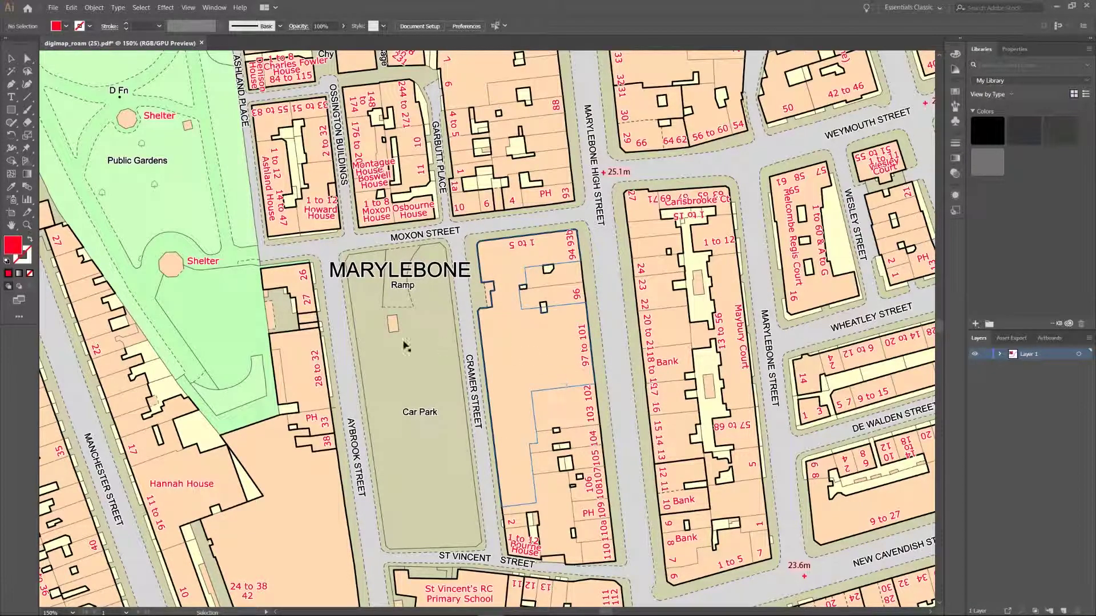
- Delete every label matching the '97 to 101' label's appearance via Select > Same > Appearance
{"action": "left_click", "coordinate": [586, 348]}
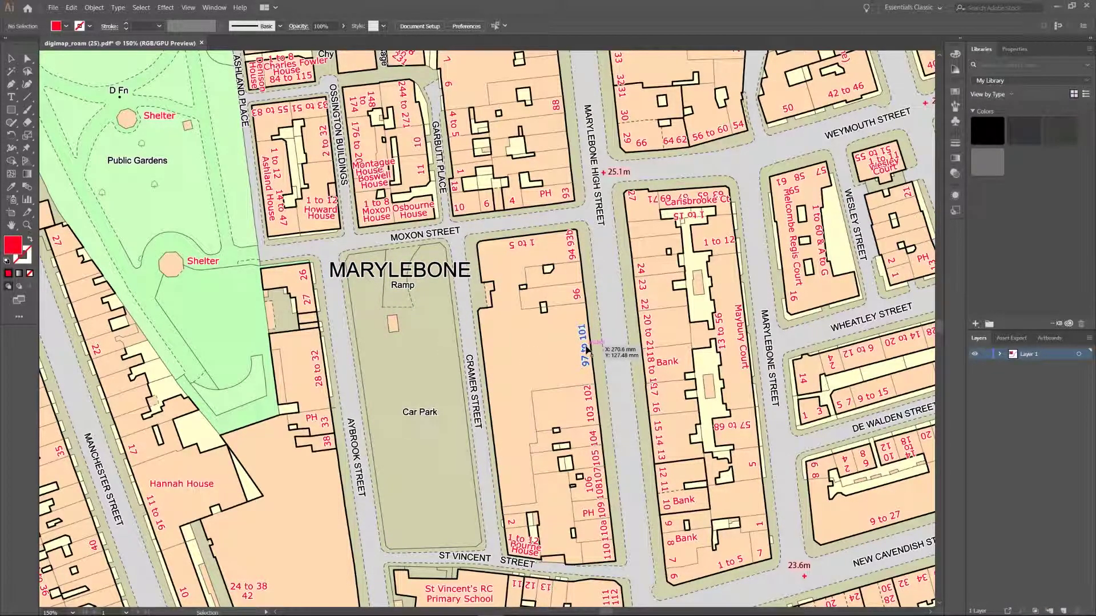
{"action": "scroll", "coordinate": [587, 349], "scroll_direction": "up", "scroll_amount": 2}
{"action": "left_click", "coordinate": [586, 351]}
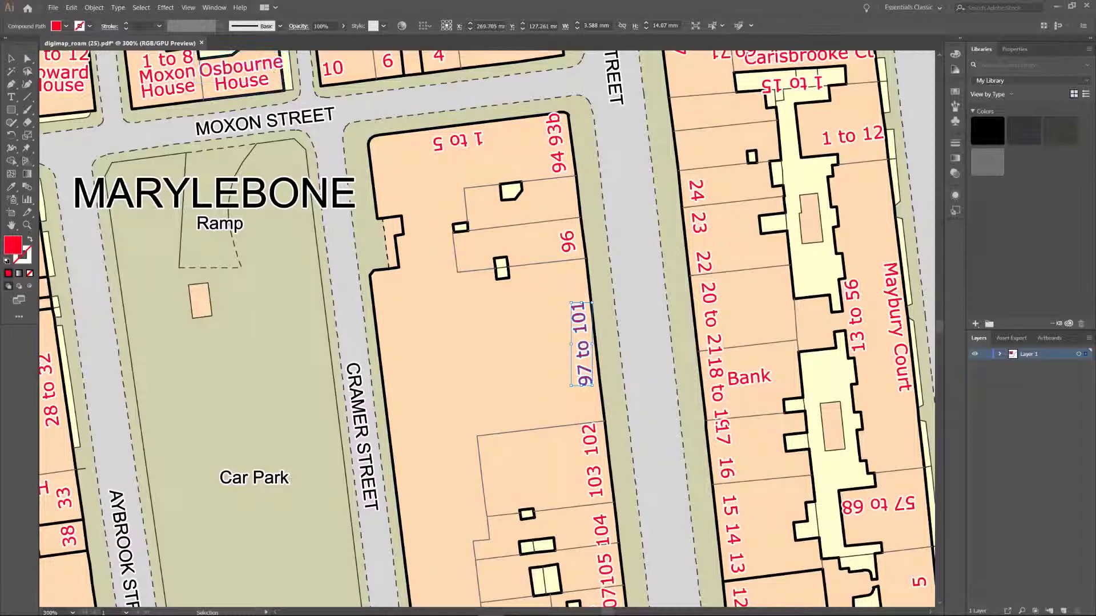
{"action": "left_click", "coordinate": [136, 7]}
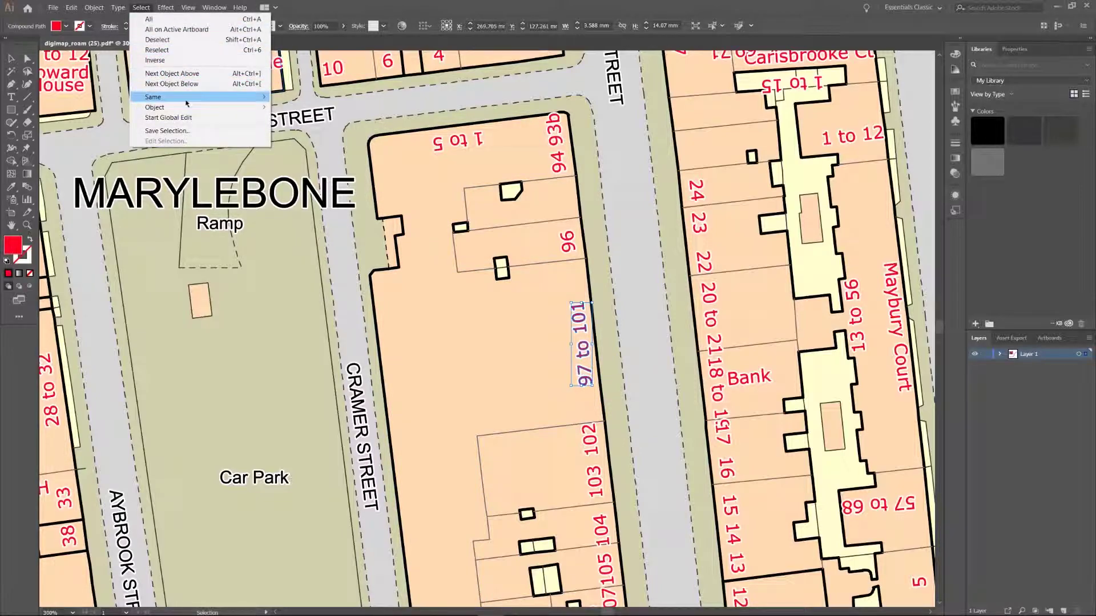
{"action": "mouse_move", "coordinate": [187, 100]}
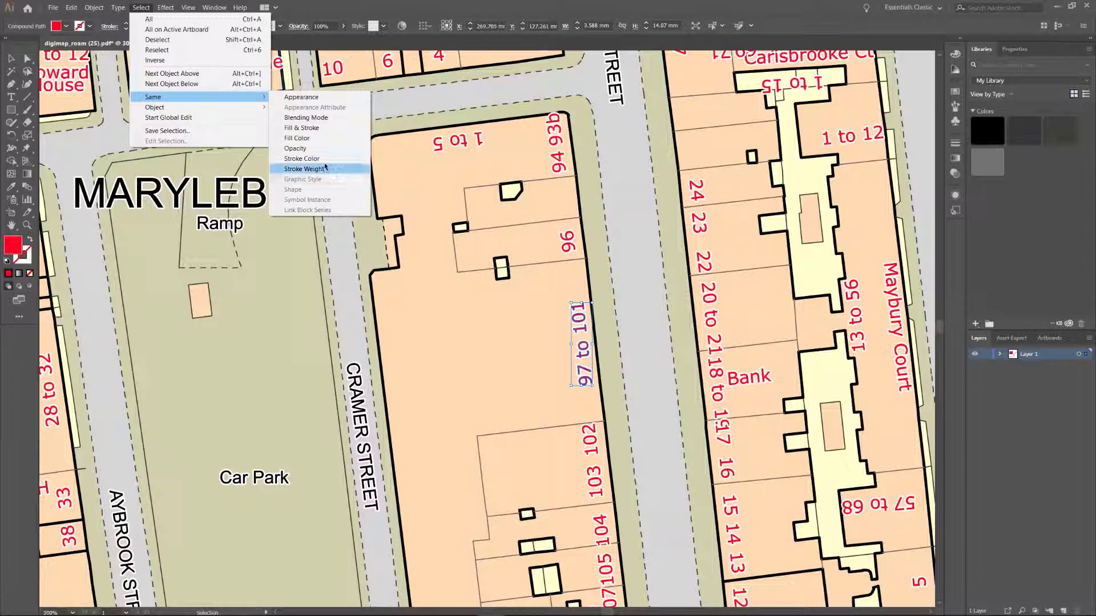
{"action": "left_click", "coordinate": [313, 100]}
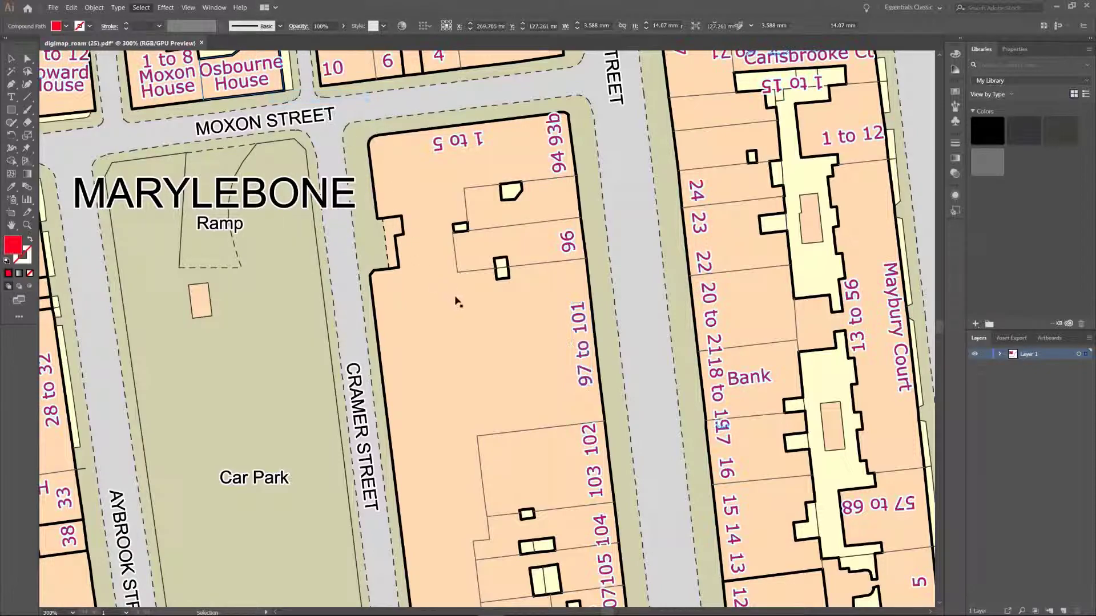
{"action": "scroll", "coordinate": [531, 322], "scroll_direction": "down", "scroll_amount": 4}
{"action": "scroll", "coordinate": [528, 325], "scroll_direction": "down", "scroll_amount": 1}
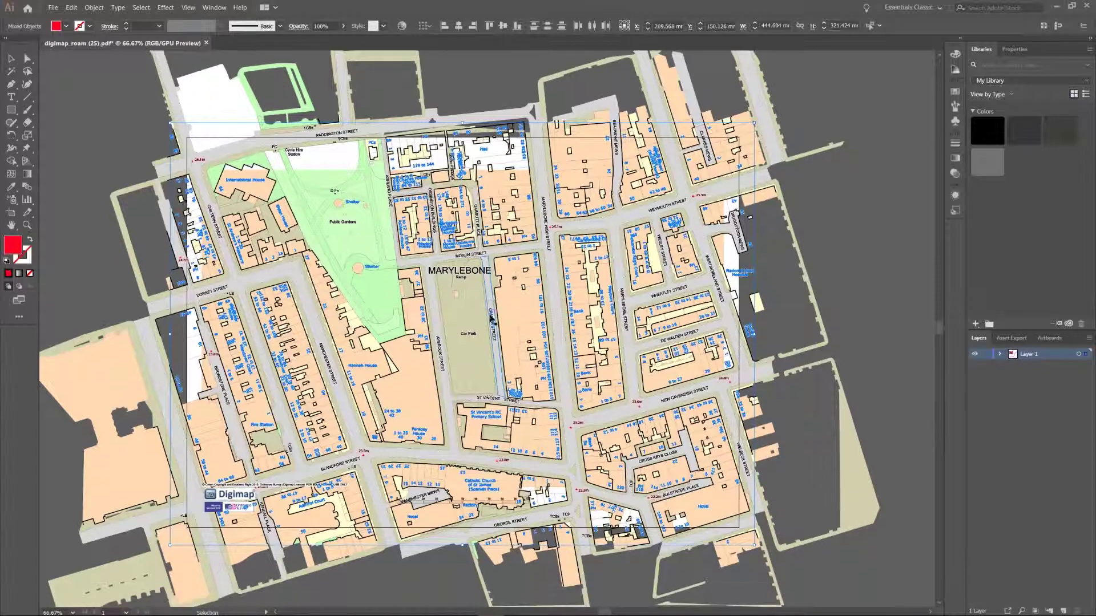
{"action": "key", "text": "Delete"}
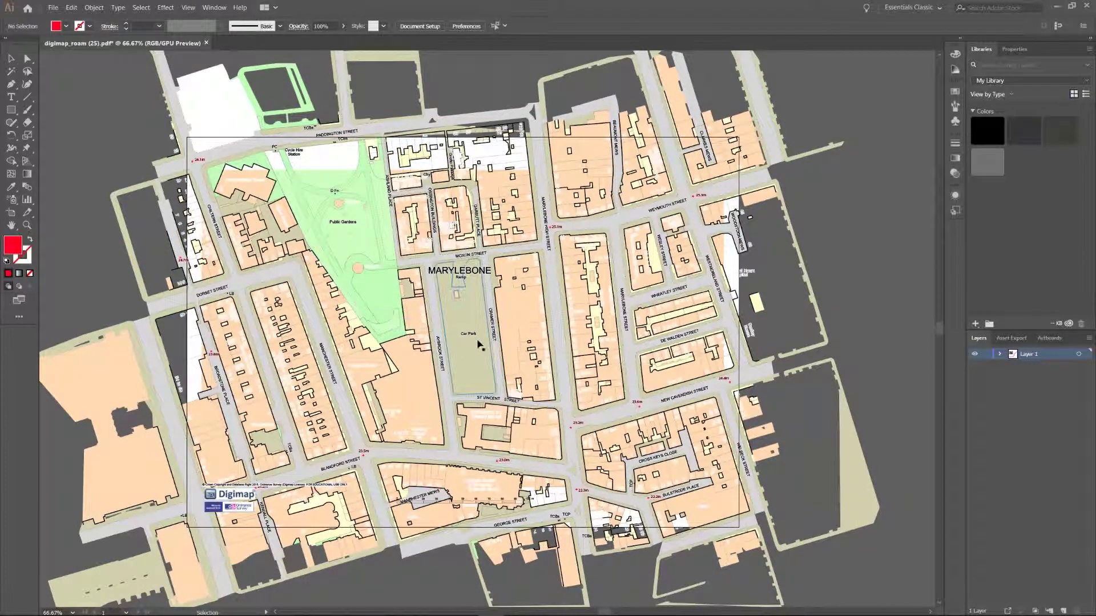
{"action": "scroll", "coordinate": [518, 306], "scroll_direction": "up", "scroll_amount": 3}
{"action": "left_click", "coordinate": [588, 322]}
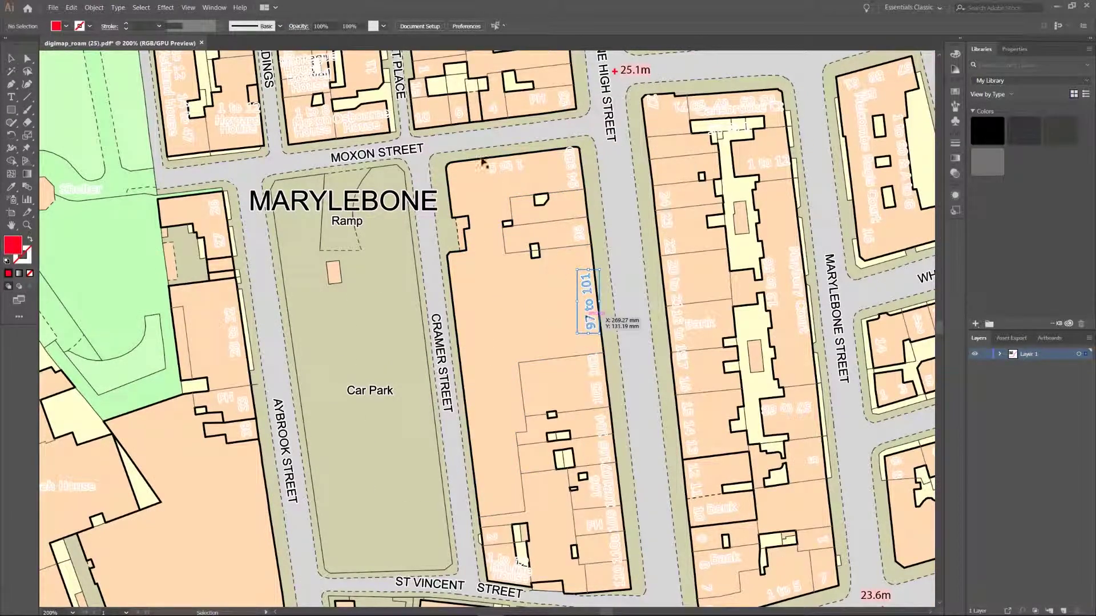
{"action": "left_click", "coordinate": [166, 7]}
{"action": "left_click", "coordinate": [166, 8]}
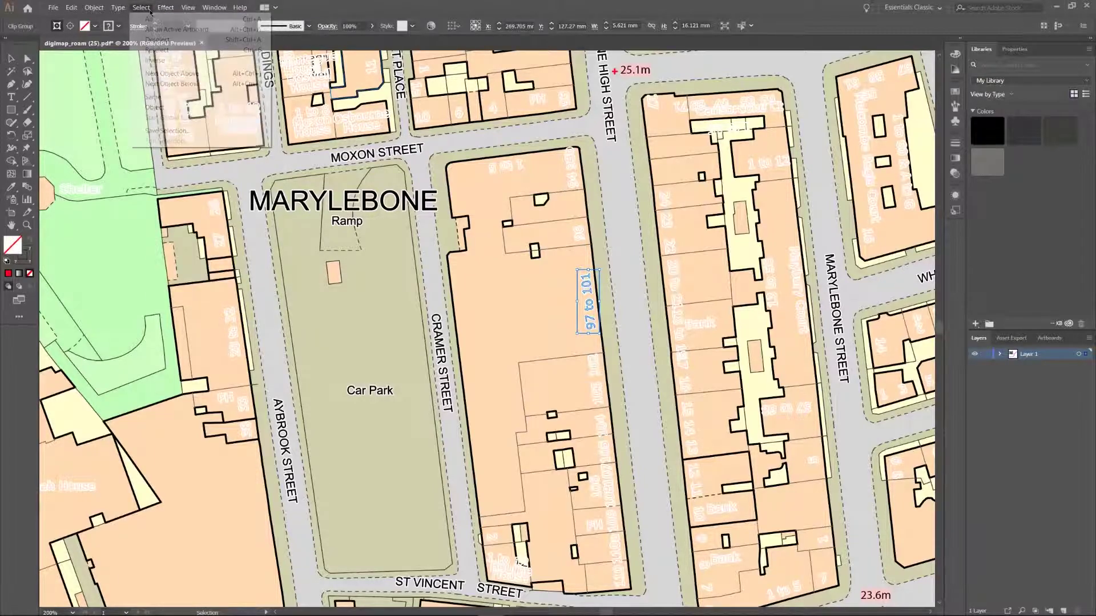
{"action": "left_click", "coordinate": [141, 7]}
{"action": "mouse_move", "coordinate": [187, 102]}
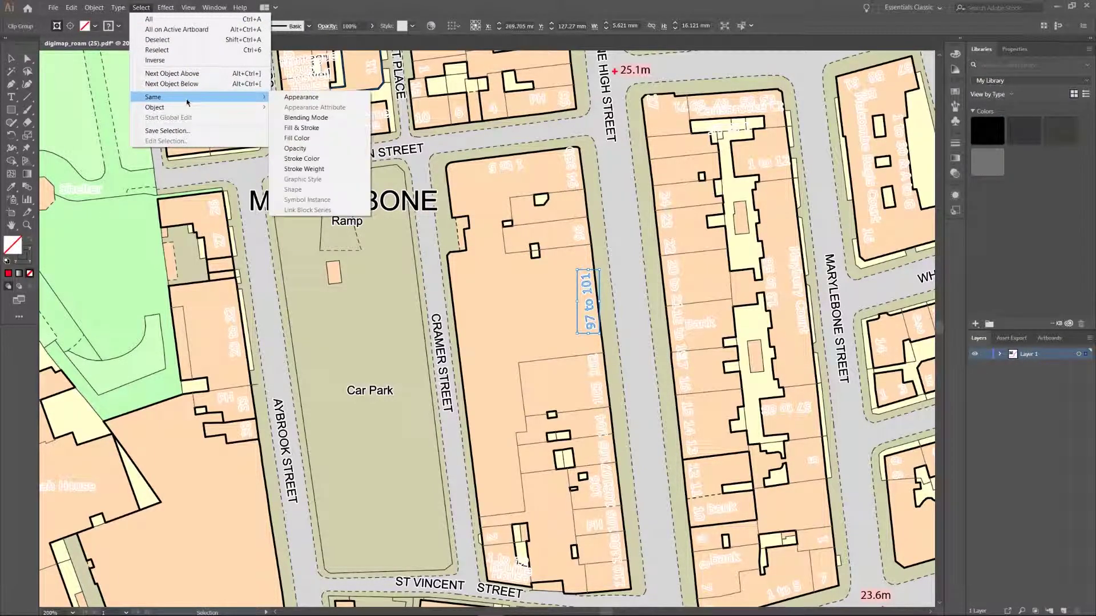
{"action": "left_click", "coordinate": [301, 98]}
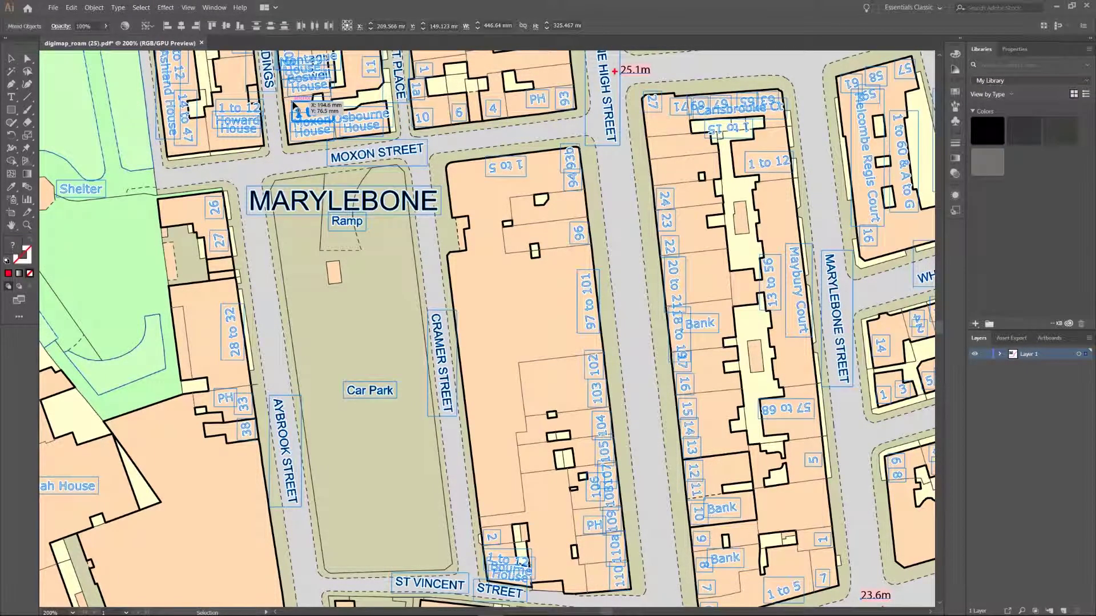
{"action": "left_click", "coordinate": [481, 222]}
{"action": "scroll", "coordinate": [536, 289], "scroll_direction": "up", "scroll_amount": 1}
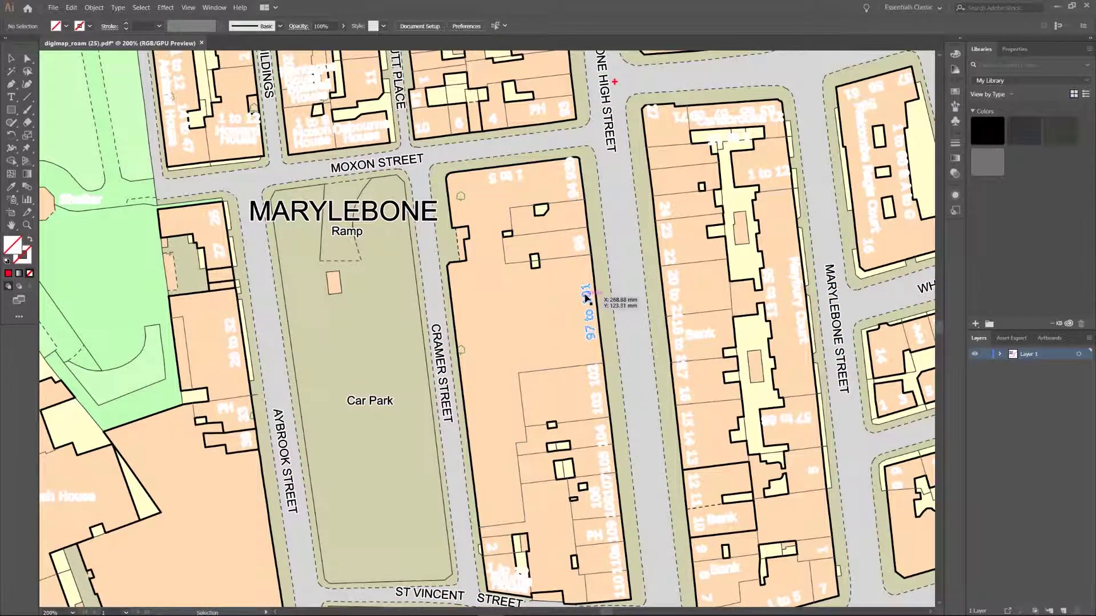
{"action": "left_click", "coordinate": [589, 301]}
{"action": "left_click", "coordinate": [165, 7]}
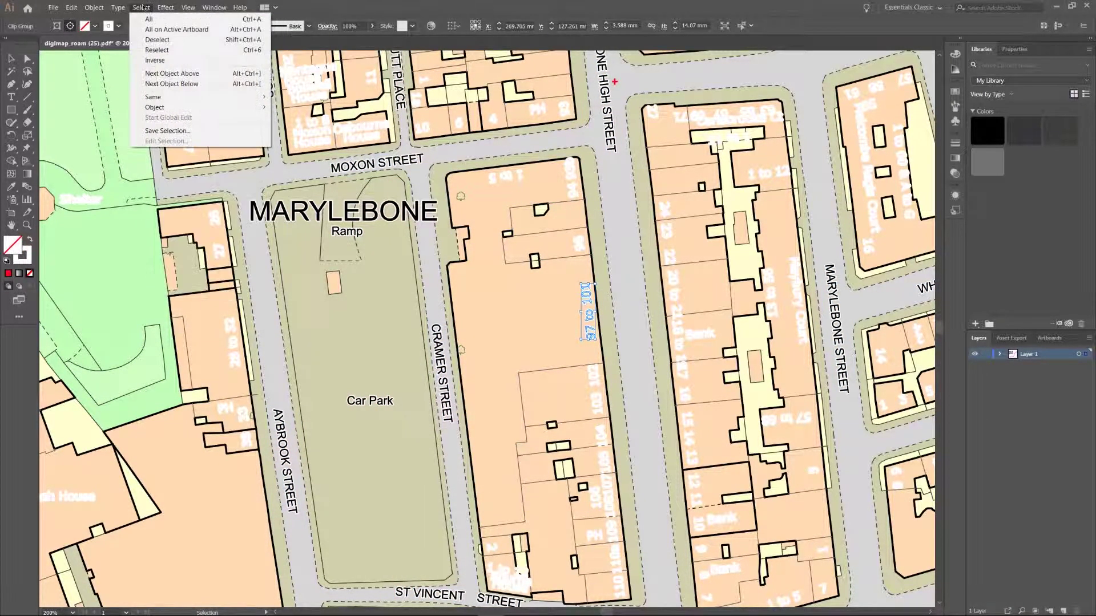
{"action": "mouse_move", "coordinate": [248, 103]}
{"action": "left_click", "coordinate": [301, 97]}
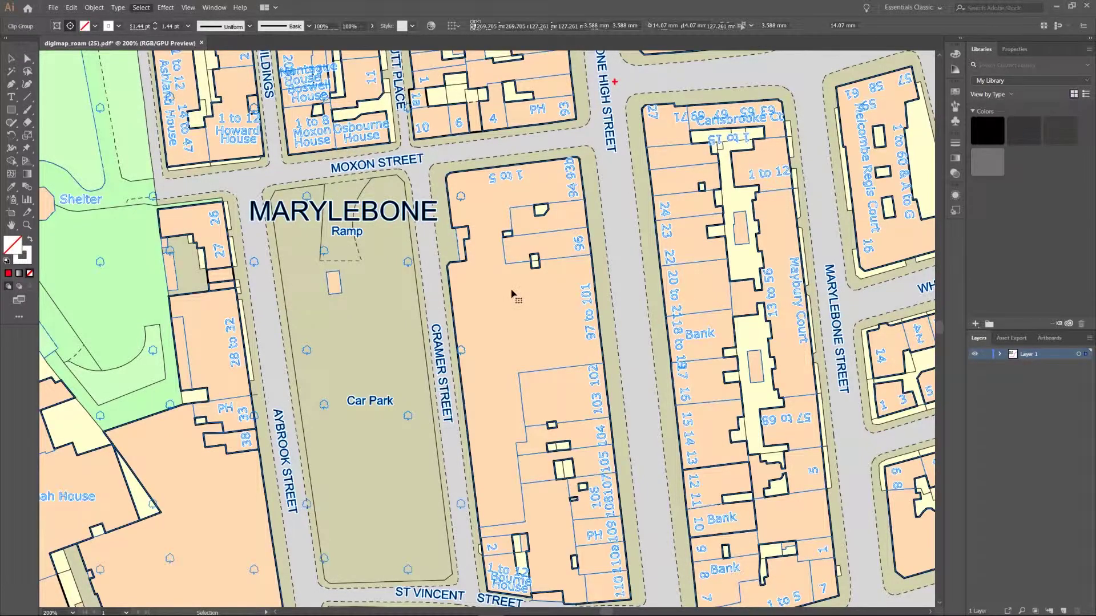
{"action": "key", "text": "Delete"}
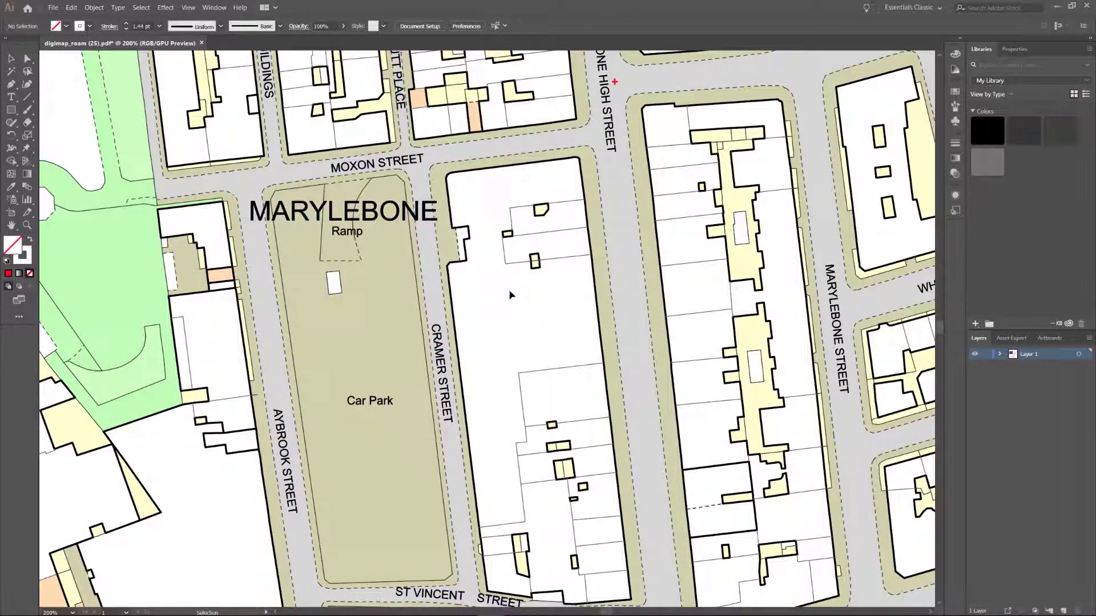
{"action": "key", "text": "ctrl+z"}
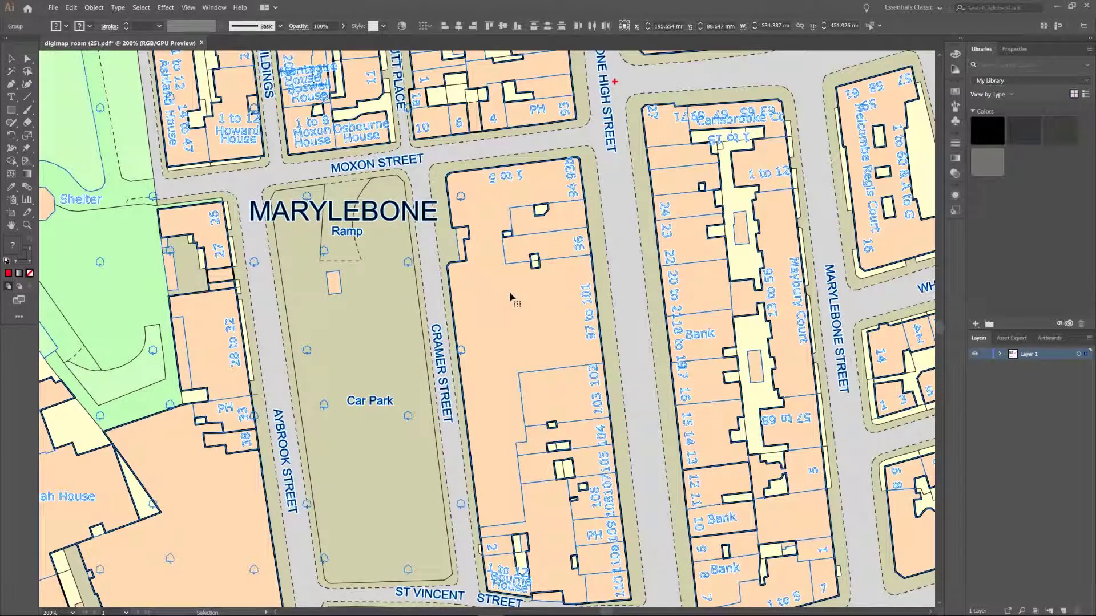
- Delete the selected labels, then all labels sharing a small map label's appearance
{"action": "scroll", "coordinate": [582, 303], "scroll_direction": "down", "scroll_amount": 4}
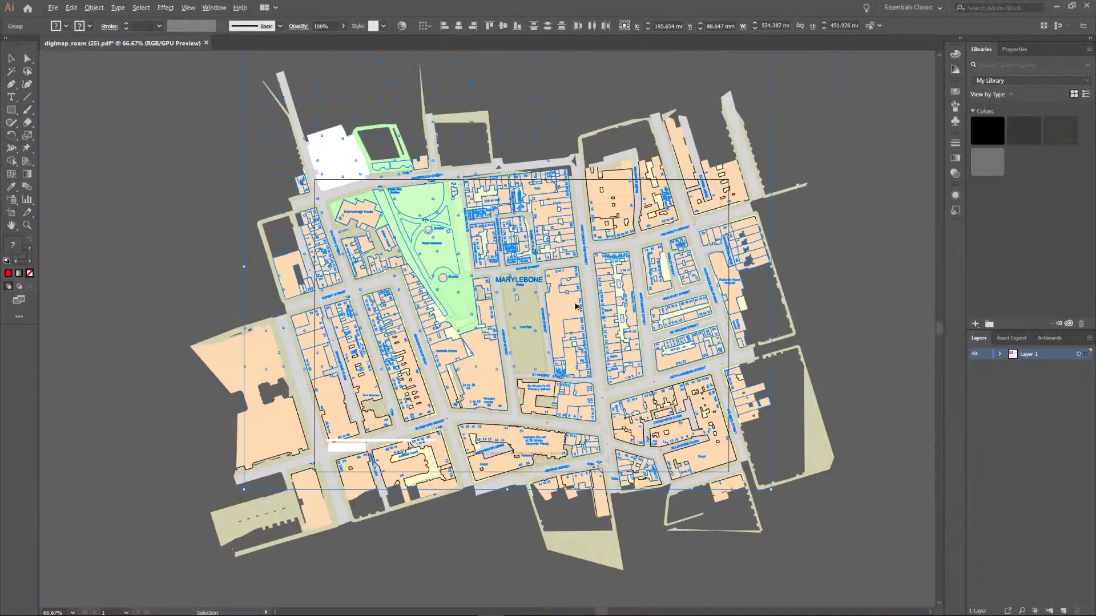
{"action": "key", "text": "Delete"}
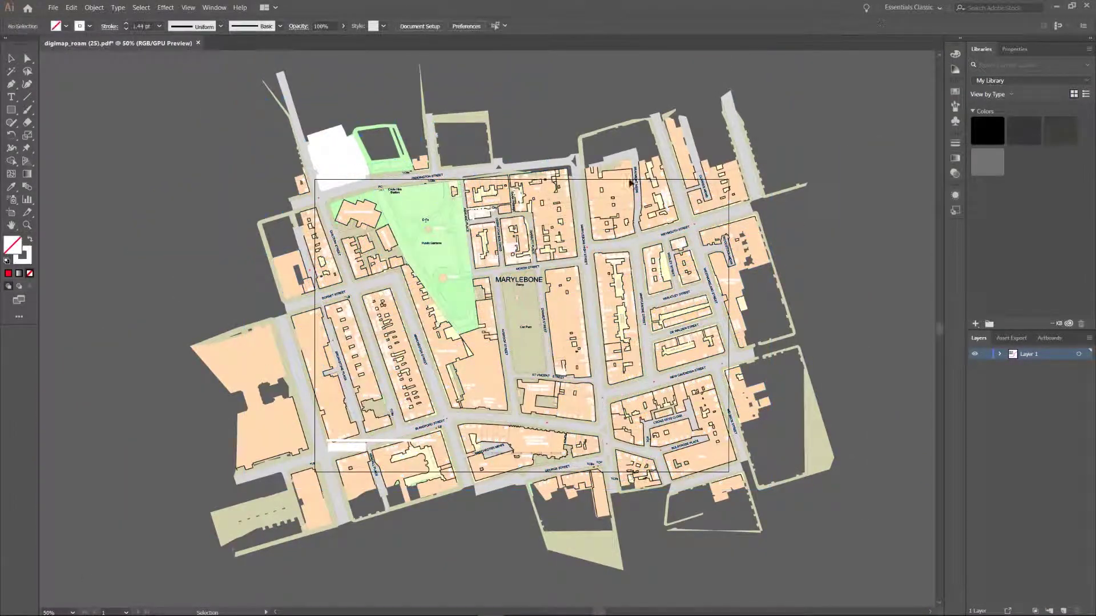
{"action": "left_click", "coordinate": [579, 305]}
{"action": "scroll", "coordinate": [583, 289], "scroll_direction": "up", "scroll_amount": 3}
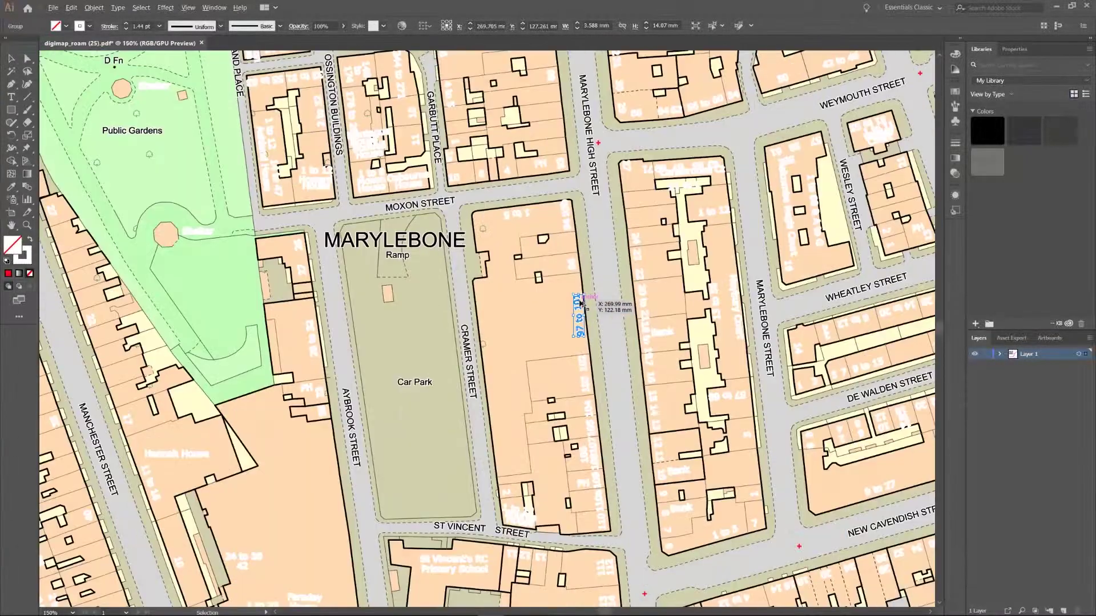
{"action": "left_click", "coordinate": [143, 8]}
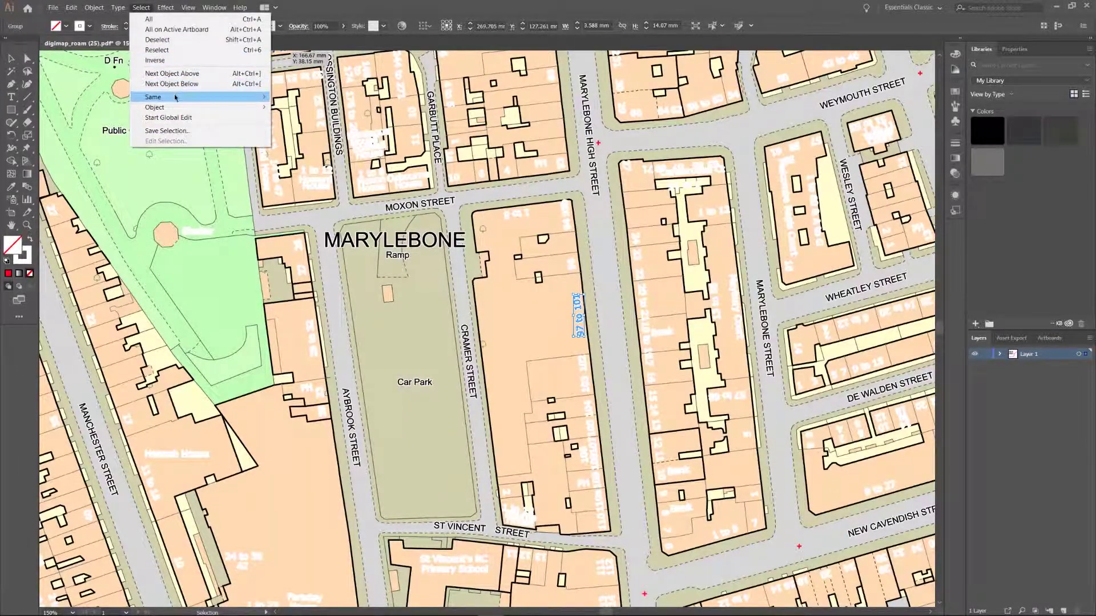
{"action": "mouse_move", "coordinate": [228, 93]}
{"action": "left_click", "coordinate": [295, 98]}
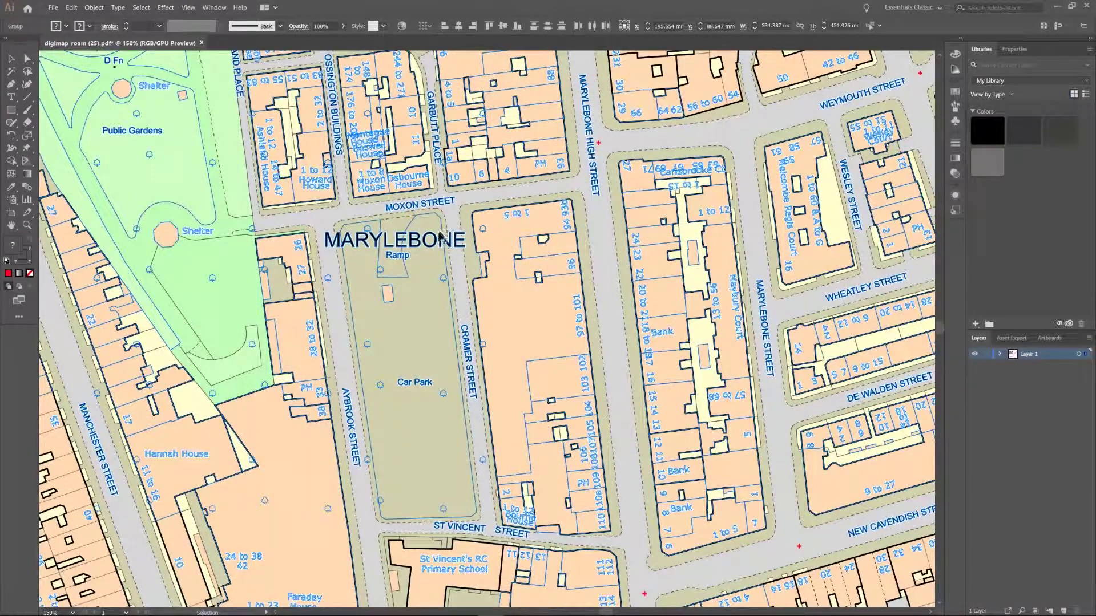
{"action": "scroll", "coordinate": [443, 240], "scroll_direction": "up", "scroll_amount": 2}
{"action": "key", "text": "ctrl+minus"}
{"action": "key", "text": "ctrl+minus"}
{"action": "key", "text": "ctrl+minus"}
{"action": "key", "text": "ctrl+minus"}
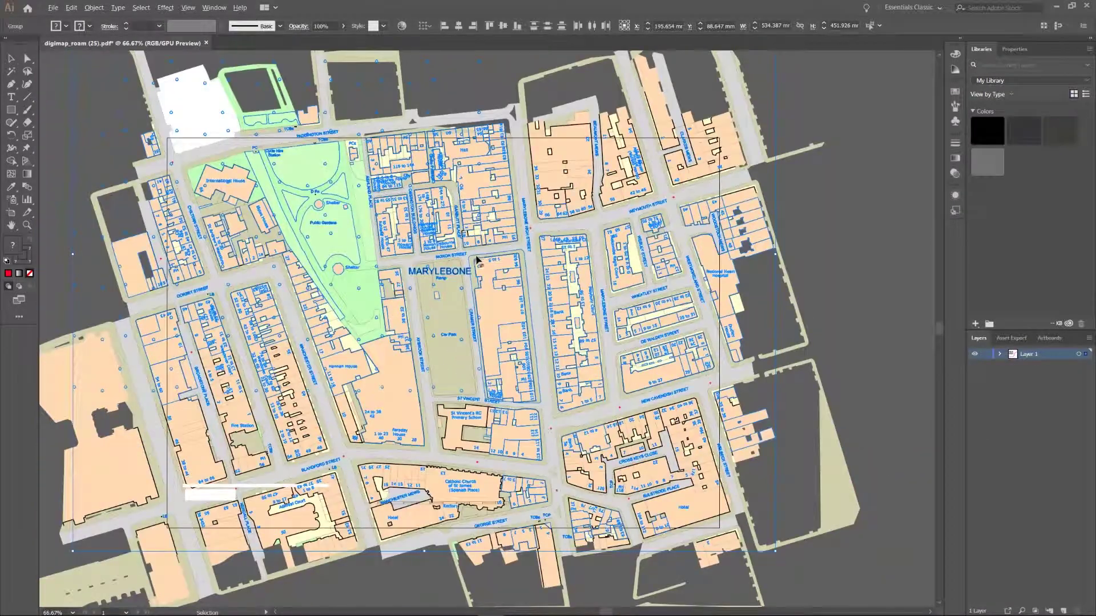
{"action": "key", "text": "Delete"}
{"action": "key", "text": "ctrl+plus"}
{"action": "key", "text": "ctrl+plus"}
{"action": "scroll", "coordinate": [503, 306], "scroll_direction": "up", "scroll_amount": 2}
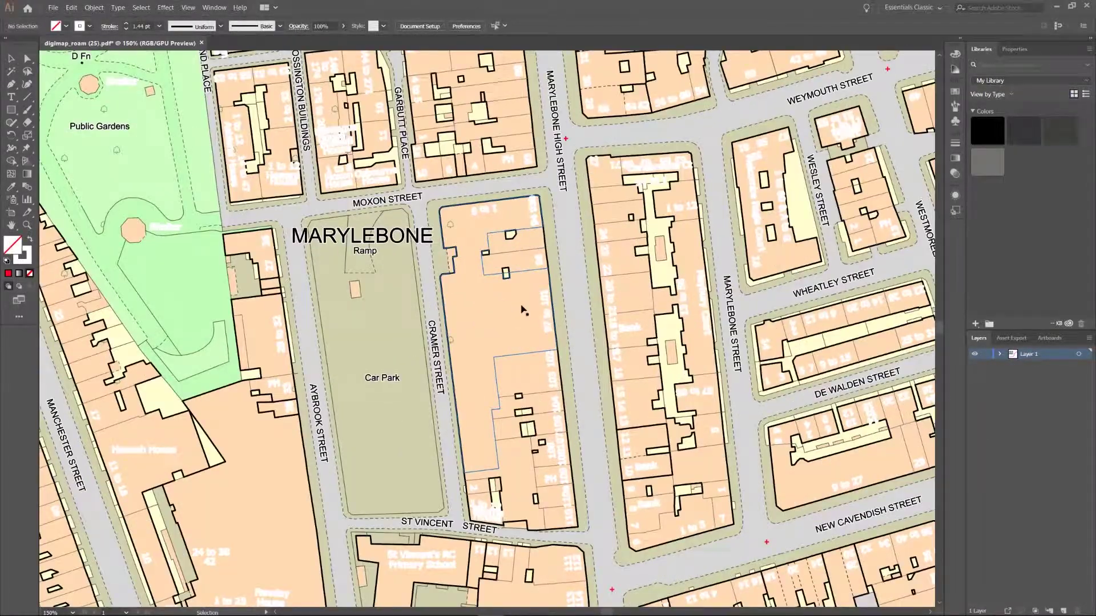
- Delete the house-number labels matching the Cramer Street label's stroke colour
{"action": "left_click", "coordinate": [545, 304]}
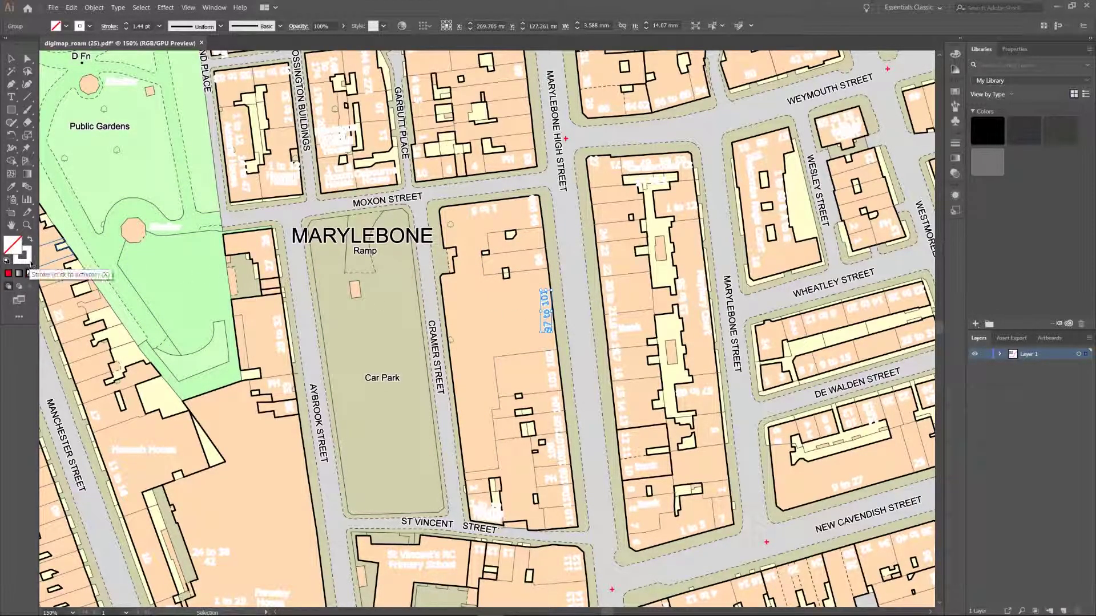
{"action": "left_click", "coordinate": [141, 7]}
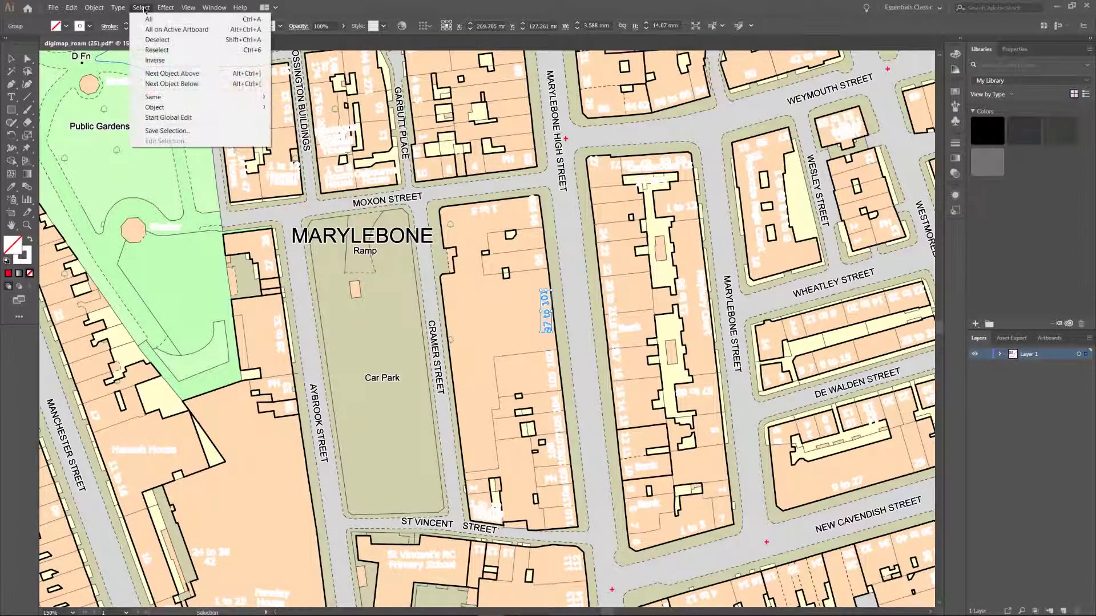
{"action": "mouse_move", "coordinate": [171, 98]}
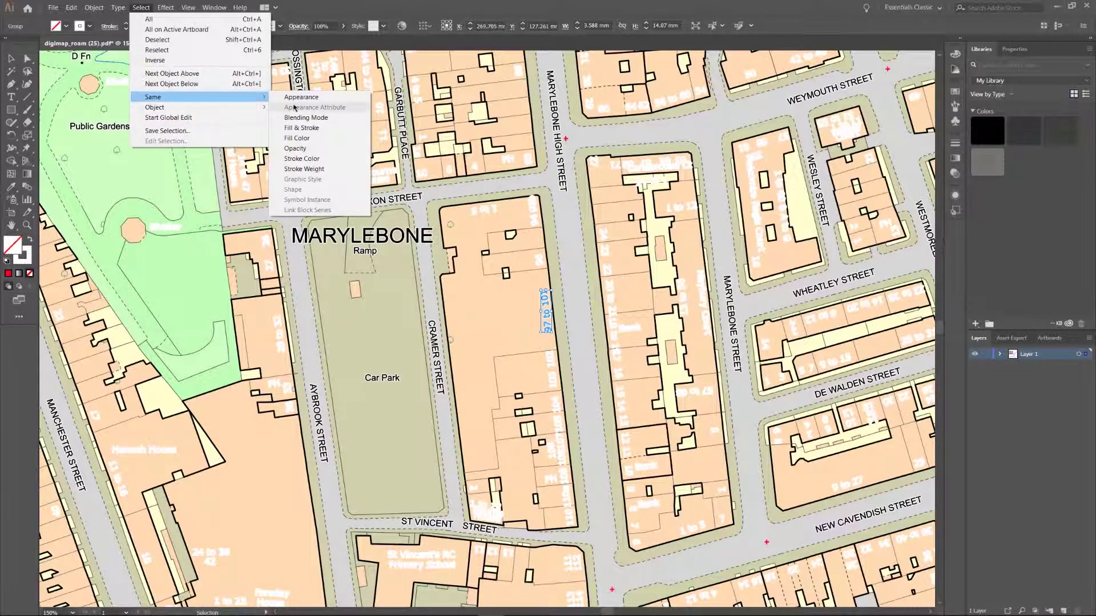
{"action": "left_click", "coordinate": [327, 164]}
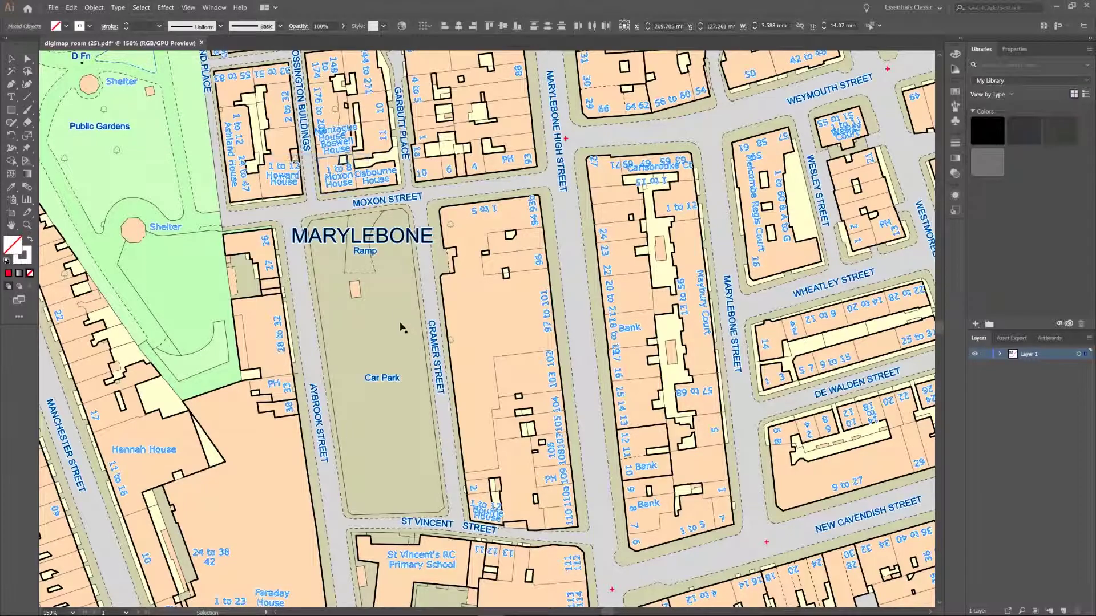
{"action": "scroll", "coordinate": [449, 294], "scroll_direction": "down", "scroll_amount": 2}
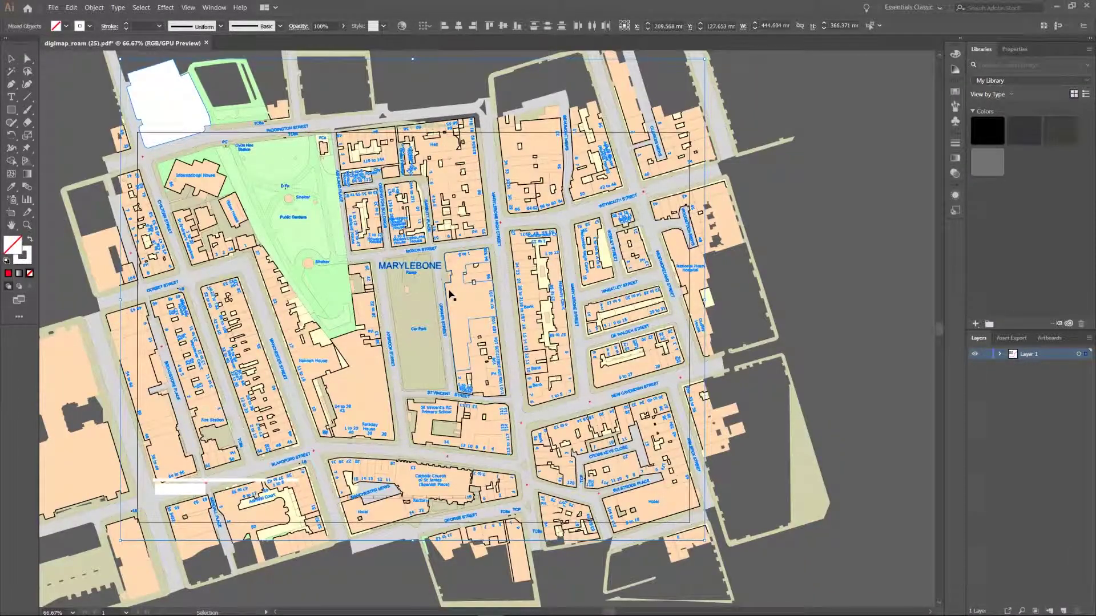
{"action": "key", "text": "Delete"}
- Pan around the map toward Paddington Street to check the remaining labels
{"action": "scroll", "coordinate": [379, 254], "scroll_direction": "up", "scroll_amount": 1}
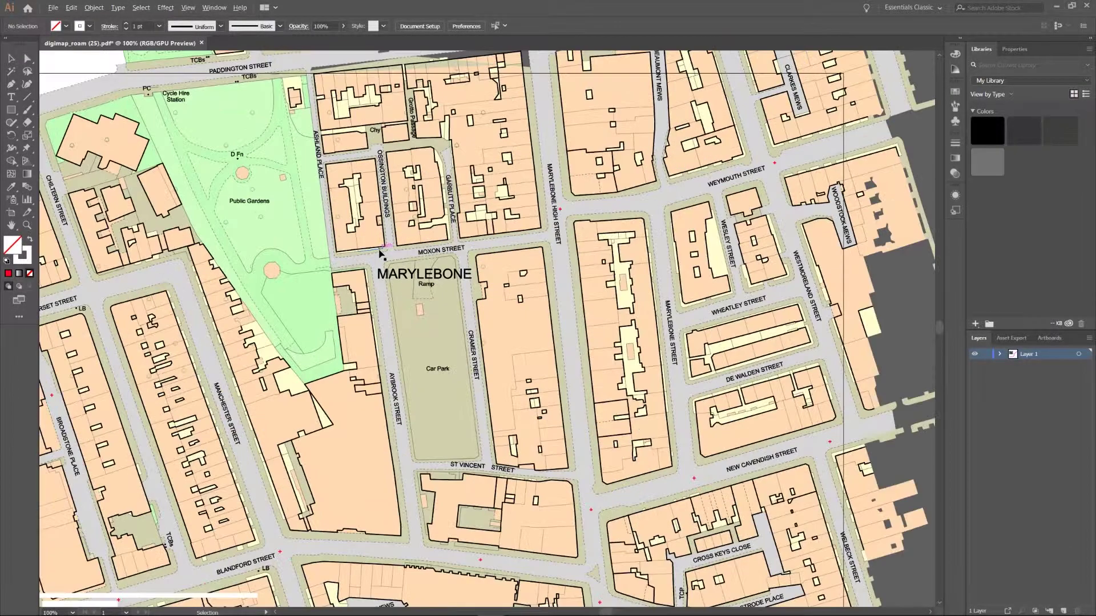
{"action": "left_click_drag", "start_coordinate": [295, 114], "coordinate": [403, 228]}
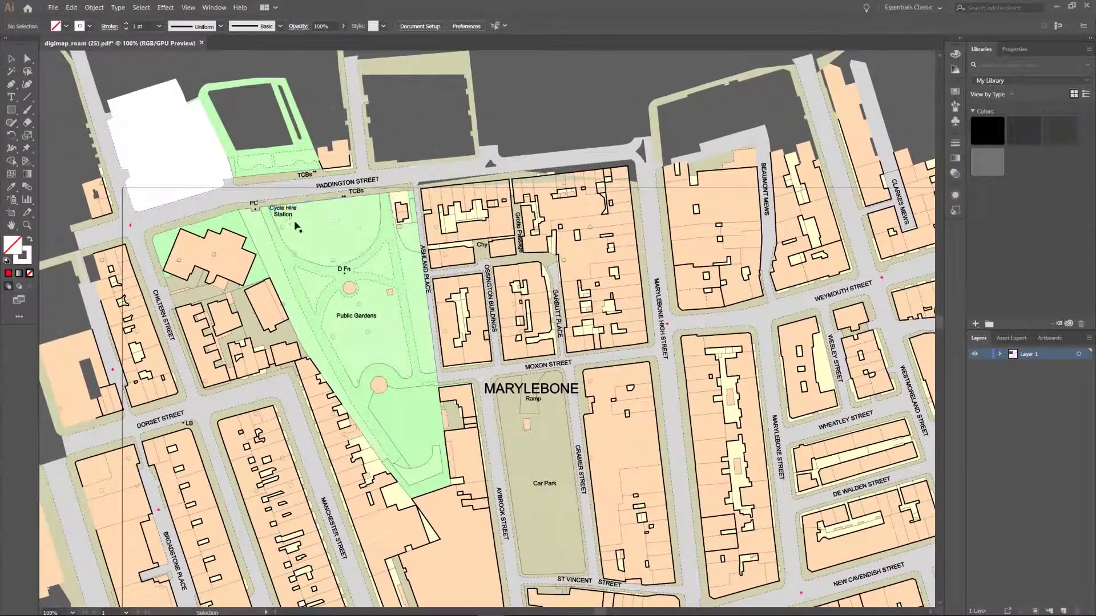
{"action": "key", "text": "ctrl+a"}
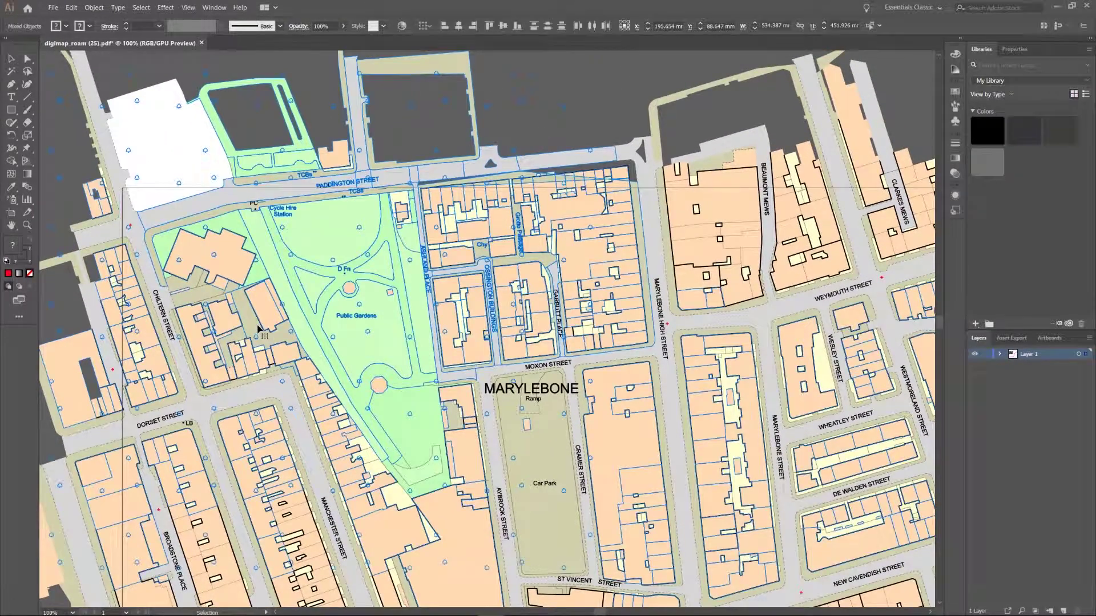
{"action": "scroll", "coordinate": [286, 319], "scroll_direction": "down", "scroll_amount": 2}
{"action": "scroll", "coordinate": [285, 314], "scroll_direction": "down", "scroll_amount": 8}
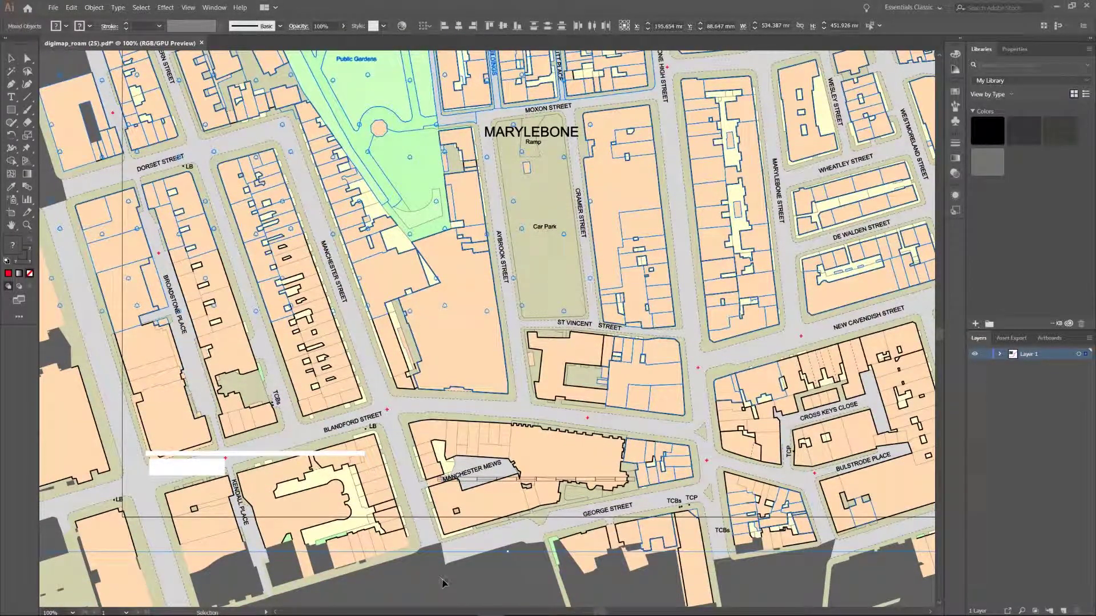
{"action": "key", "text": "ctrl+shift+a"}
{"action": "left_click_drag", "start_coordinate": [400, 200], "coordinate": [220, 473]}
{"action": "left_click_drag", "start_coordinate": [320, 160], "coordinate": [443, 268]}
{"action": "scroll", "coordinate": [493, 214], "scroll_direction": "up", "scroll_amount": 3}
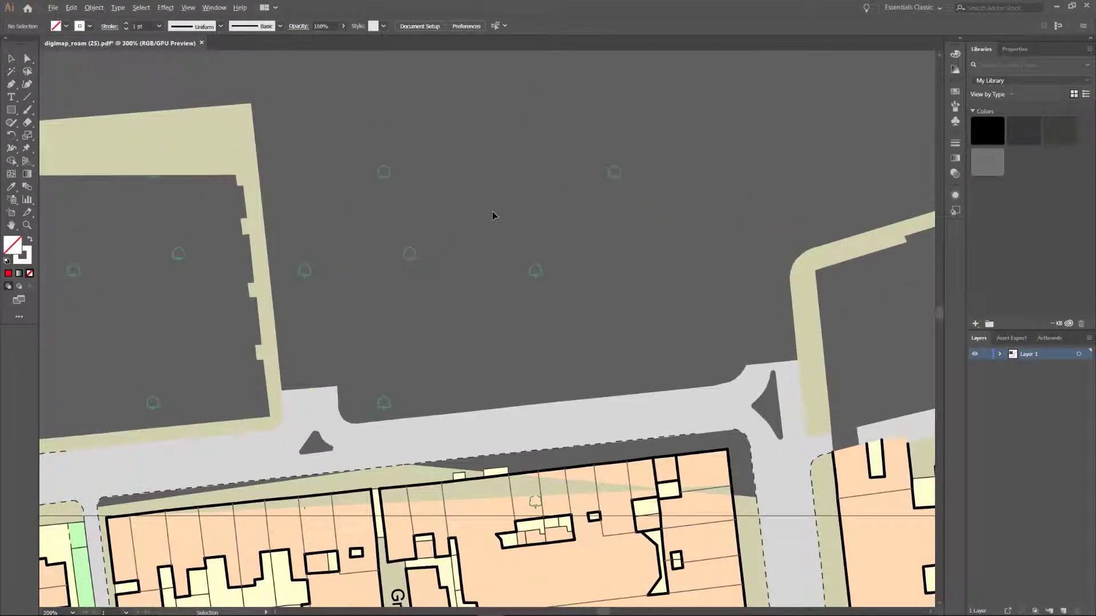
{"action": "left_click", "coordinate": [530, 269]}
{"action": "scroll", "coordinate": [463, 254], "scroll_direction": "down", "scroll_amount": 3}
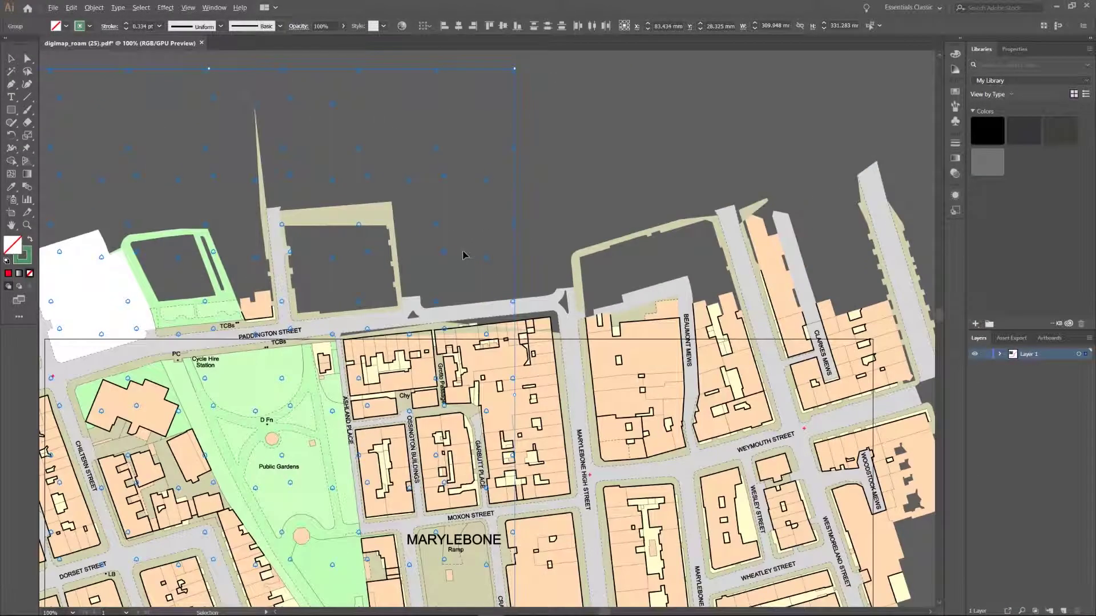
{"action": "left_click", "coordinate": [356, 245]}
{"action": "scroll", "coordinate": [388, 219], "scroll_direction": "down", "scroll_amount": 5}
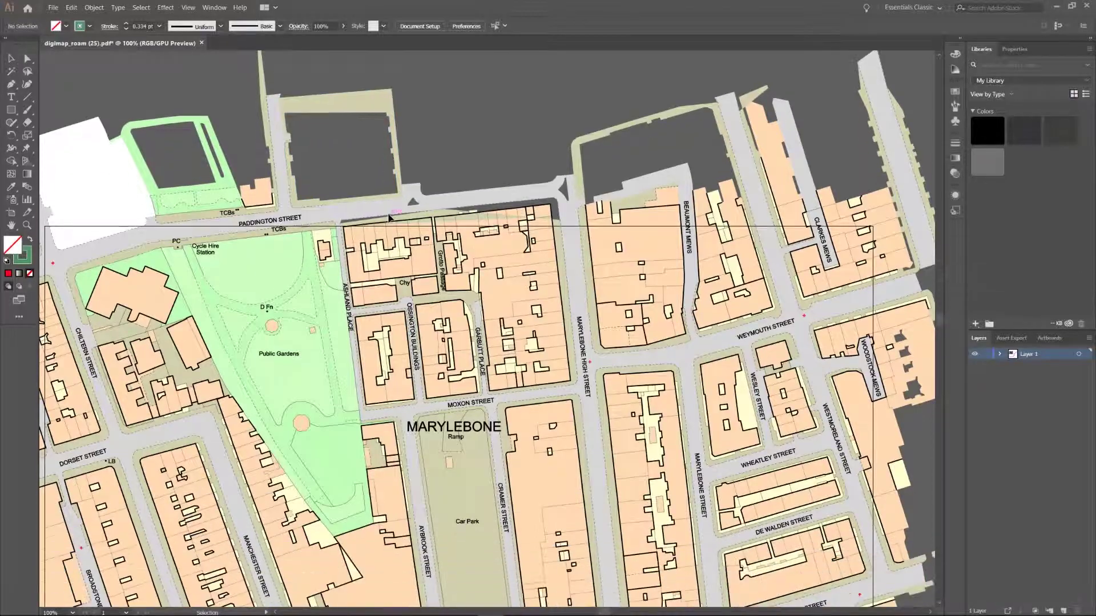
{"action": "scroll", "coordinate": [388, 219], "scroll_direction": "down", "scroll_amount": 2}
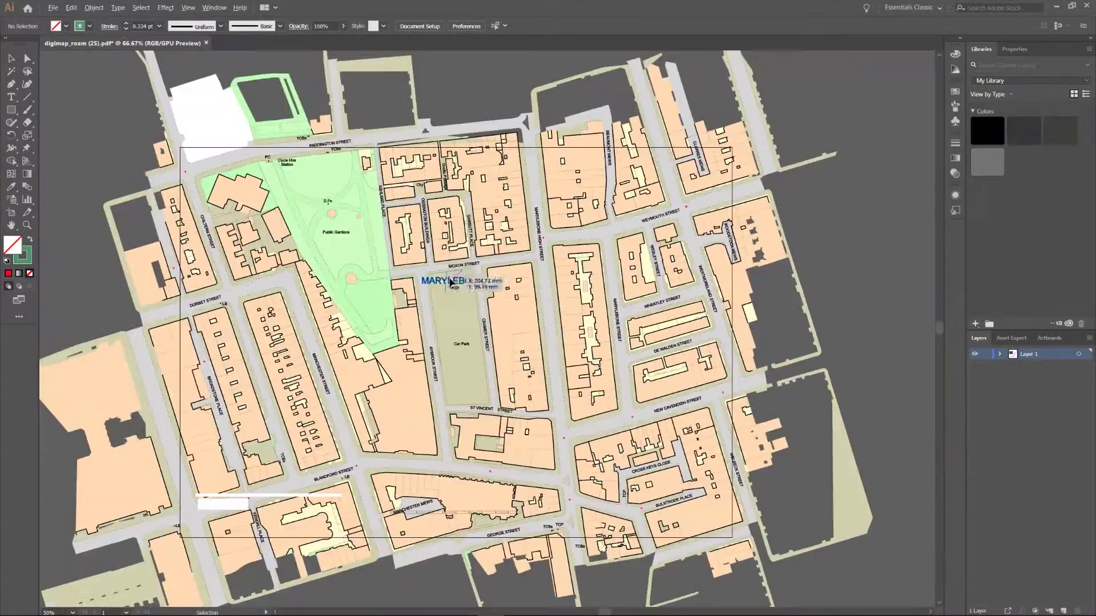
{"action": "scroll", "coordinate": [458, 299], "scroll_direction": "up", "scroll_amount": 3}
{"action": "scroll", "coordinate": [458, 300], "scroll_direction": "down", "scroll_amount": 1}
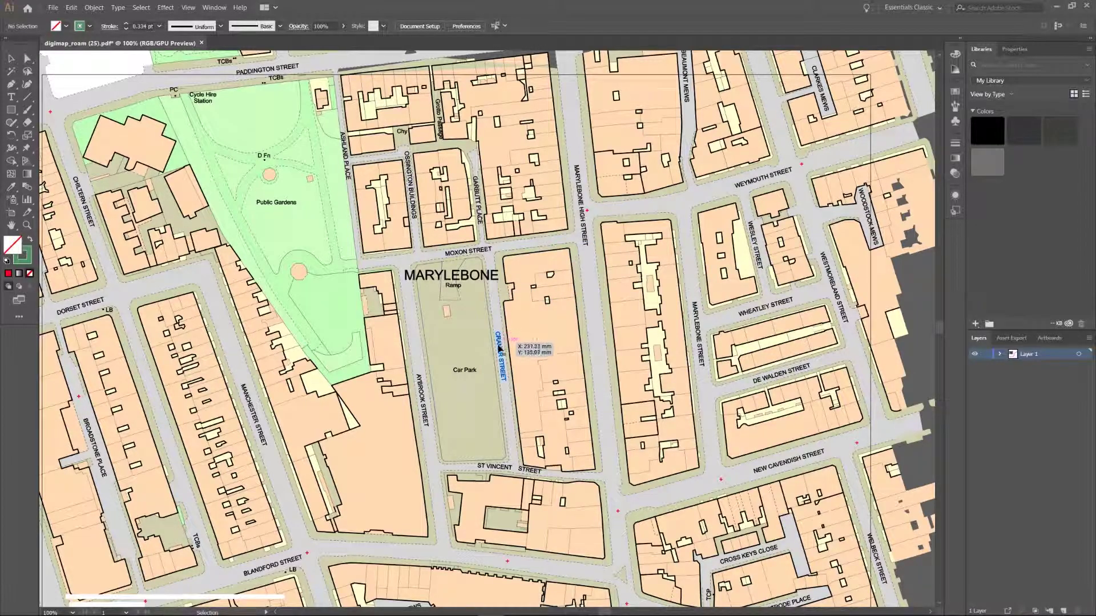
{"action": "scroll", "coordinate": [591, 359], "scroll_direction": "down", "scroll_amount": 1}
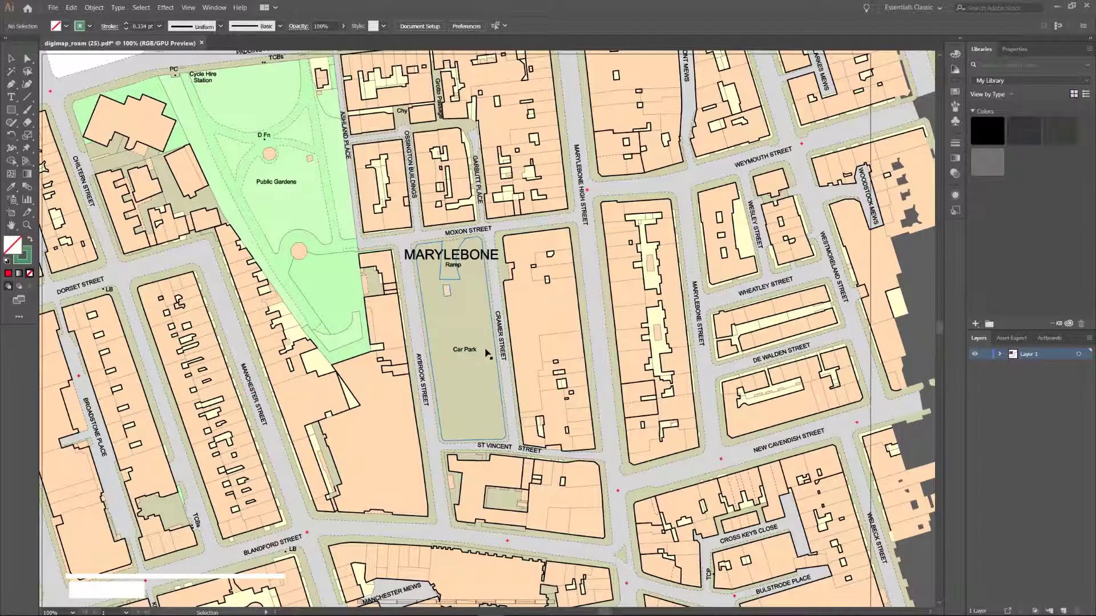
{"action": "scroll", "coordinate": [490, 348], "scroll_direction": "down", "scroll_amount": 1}
{"action": "scroll", "coordinate": [502, 340], "scroll_direction": "up", "scroll_amount": 1}
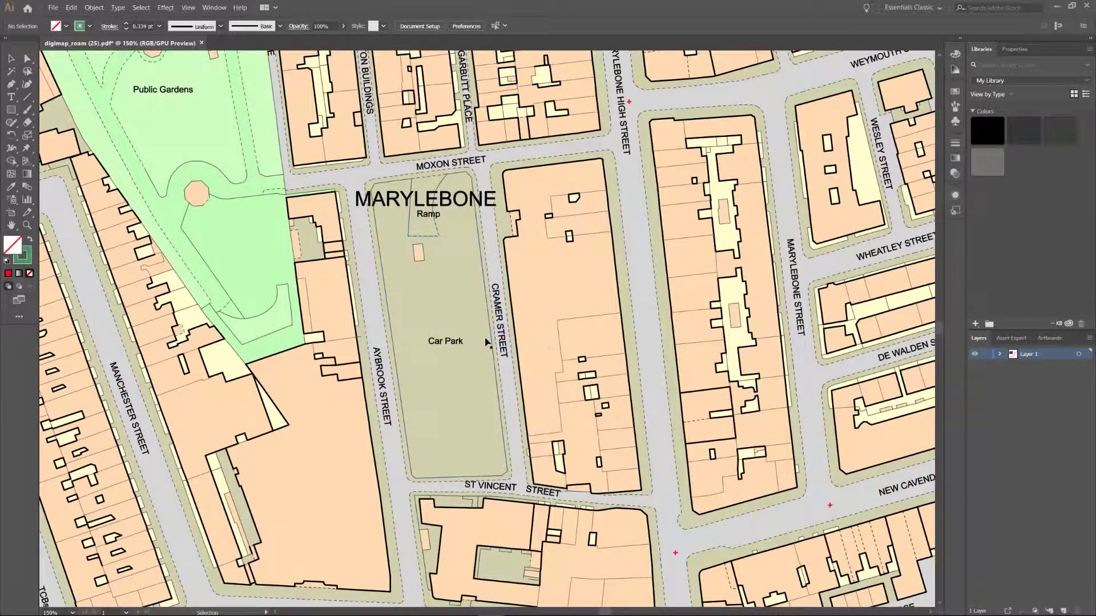
{"action": "scroll", "coordinate": [513, 354], "scroll_direction": "up", "scroll_amount": 2}
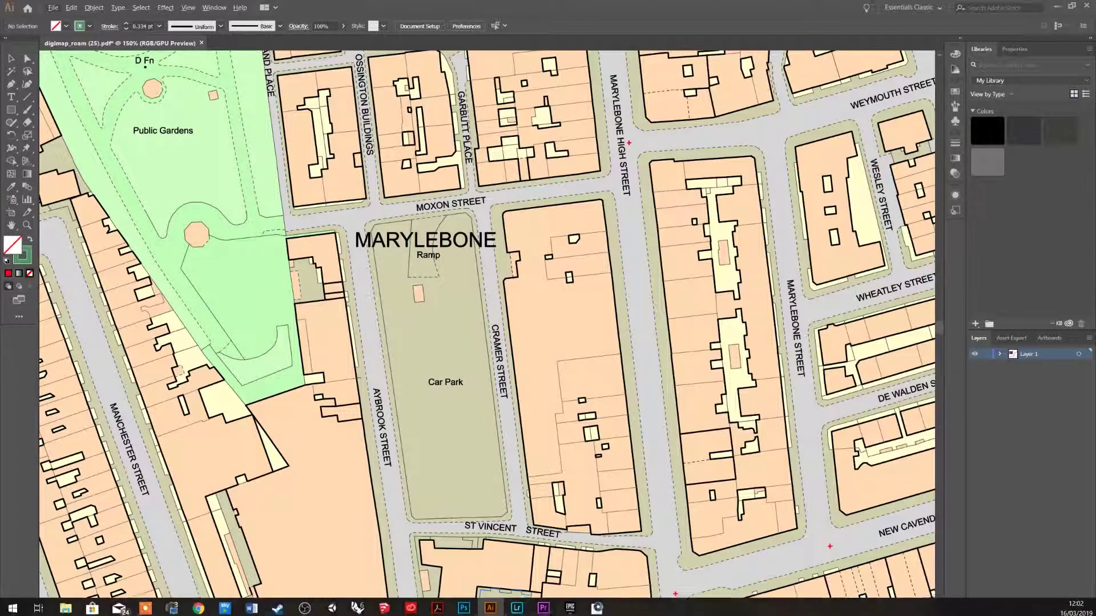
{"action": "scroll", "coordinate": [512, 406], "scroll_direction": "down", "scroll_amount": 1}
{"action": "scroll", "coordinate": [512, 406], "scroll_direction": "down", "scroll_amount": 1}
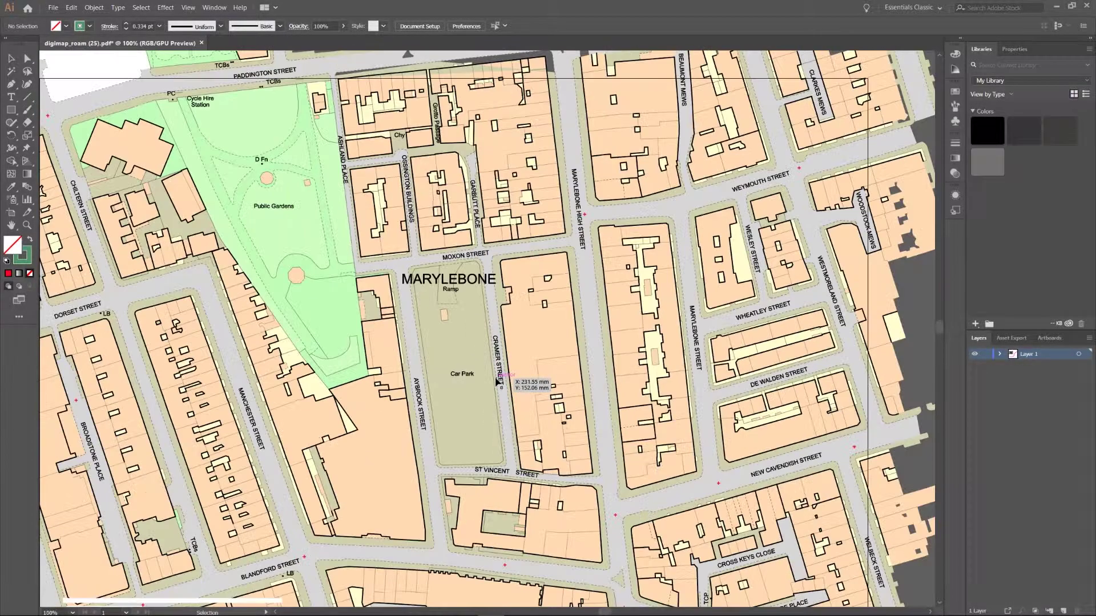
{"action": "scroll", "coordinate": [502, 379], "scroll_direction": "up", "scroll_amount": 1}
{"action": "scroll", "coordinate": [428, 407], "scroll_direction": "up", "scroll_amount": 1}
{"action": "scroll", "coordinate": [428, 406], "scroll_direction": "up", "scroll_amount": 1}
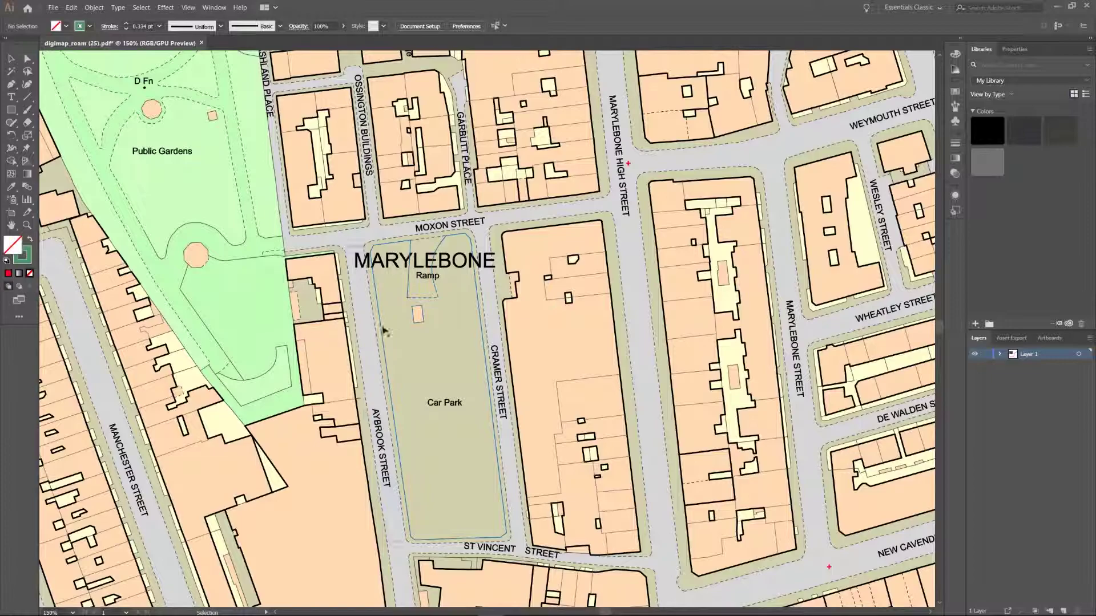
{"action": "scroll", "coordinate": [614, 297], "scroll_direction": "up", "scroll_amount": 1}
{"action": "scroll", "coordinate": [613, 296], "scroll_direction": "up", "scroll_amount": 1}
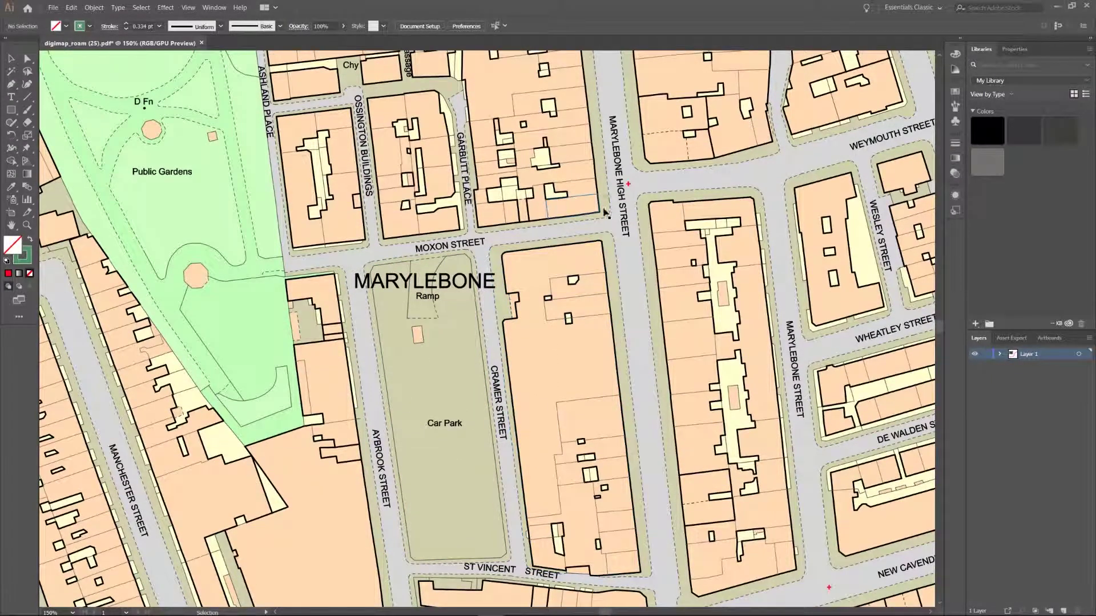
- Select every street-name label styled like MARYLEBONE using Select > Same > Appearance
{"action": "left_click", "coordinate": [490, 279]}
{"action": "scroll", "coordinate": [340, 67], "scroll_direction": "up", "scroll_amount": 2}
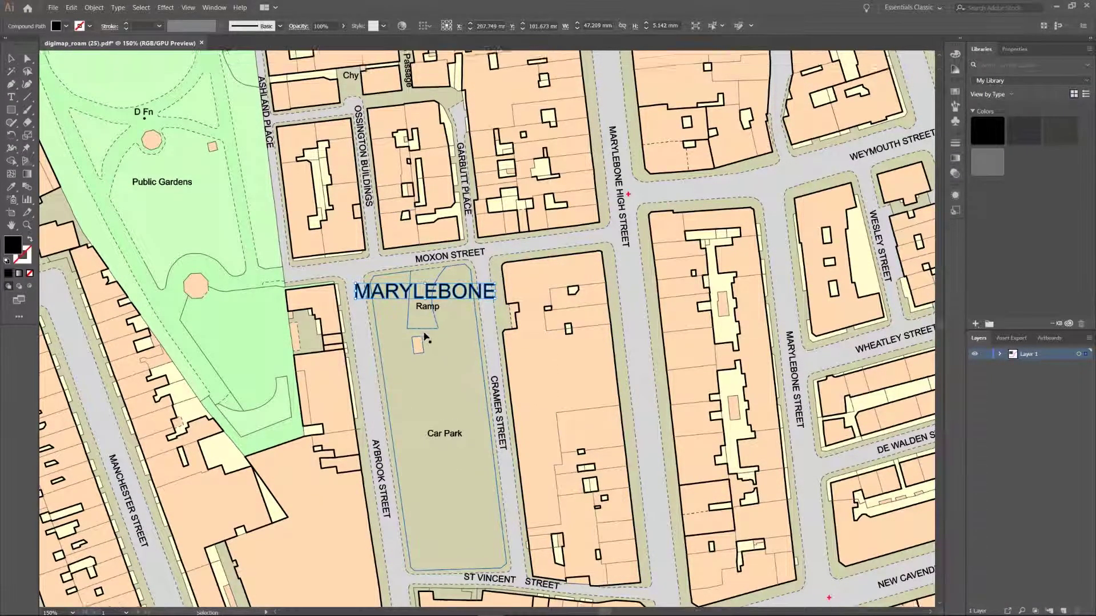
{"action": "left_click", "coordinate": [146, 7]}
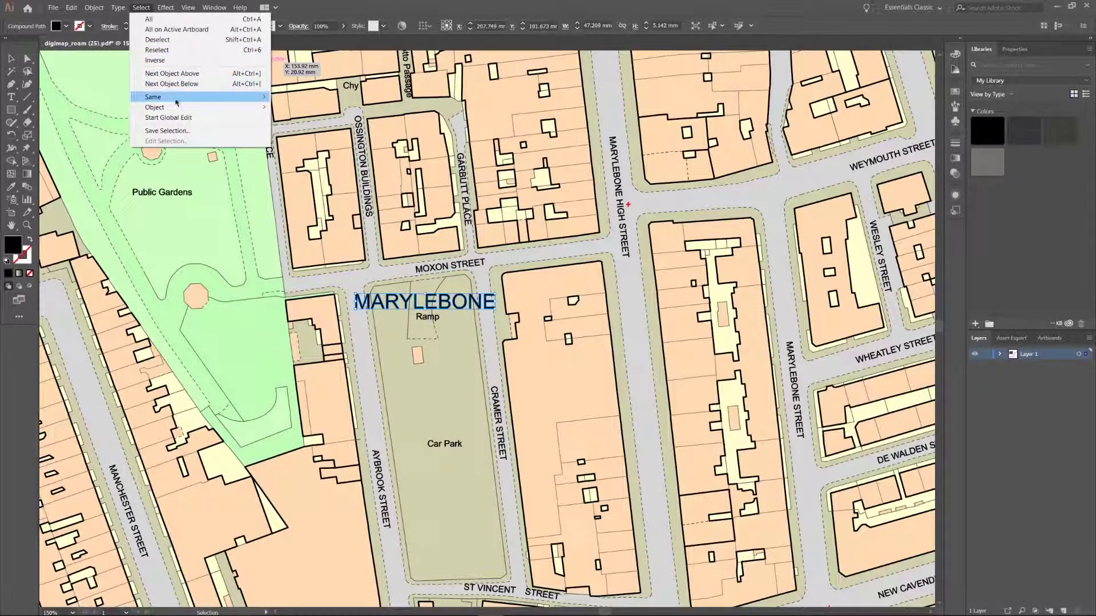
{"action": "mouse_move", "coordinate": [217, 97]}
{"action": "left_click", "coordinate": [302, 97]}
{"action": "scroll", "coordinate": [442, 316], "scroll_direction": "down", "scroll_amount": 3}
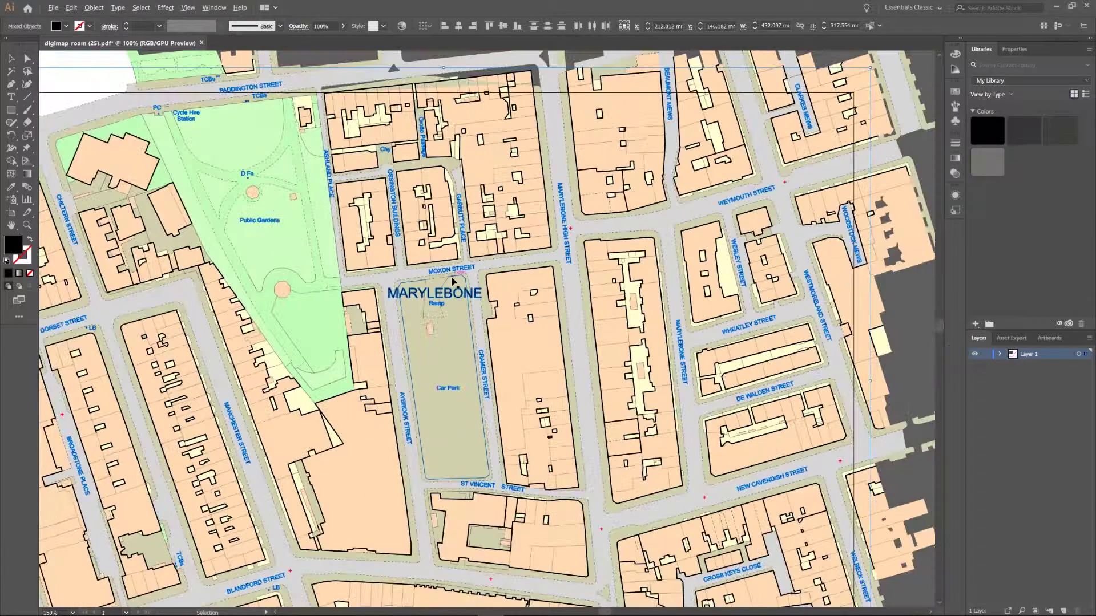
{"action": "scroll", "coordinate": [442, 316], "scroll_direction": "up", "scroll_amount": 1}
{"action": "scroll", "coordinate": [451, 315], "scroll_direction": "down", "scroll_amount": 1}
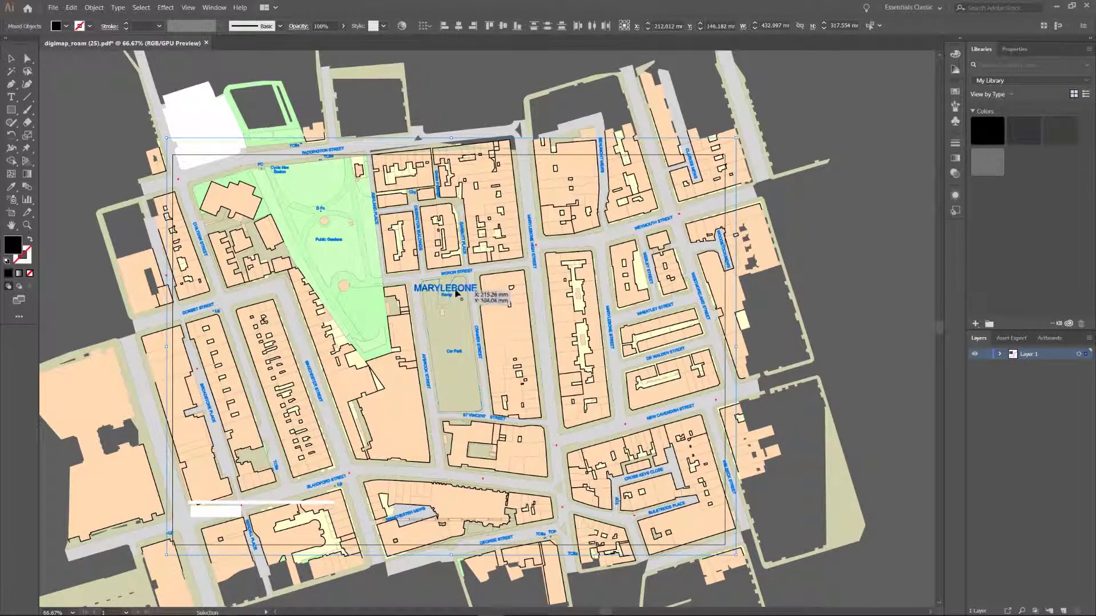
{"action": "right_click", "coordinate": [457, 291]}
{"action": "key", "text": "Escape"}
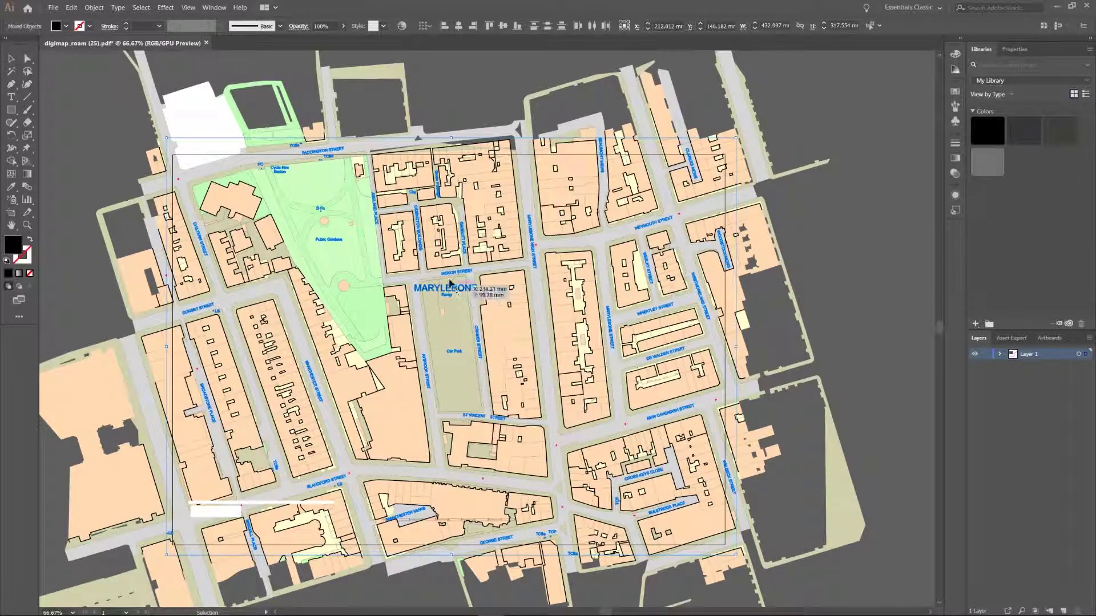
- Cut the street labels, paste them in place on Layer 2, and lock Layer 2
{"action": "left_click", "coordinate": [72, 7]}
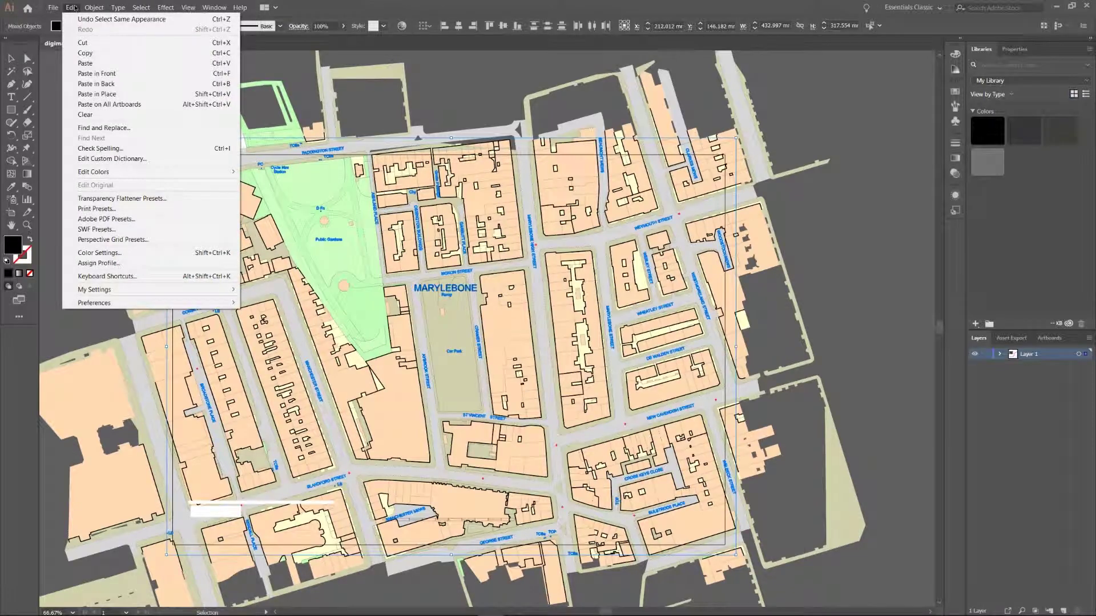
{"action": "left_click", "coordinate": [80, 42]}
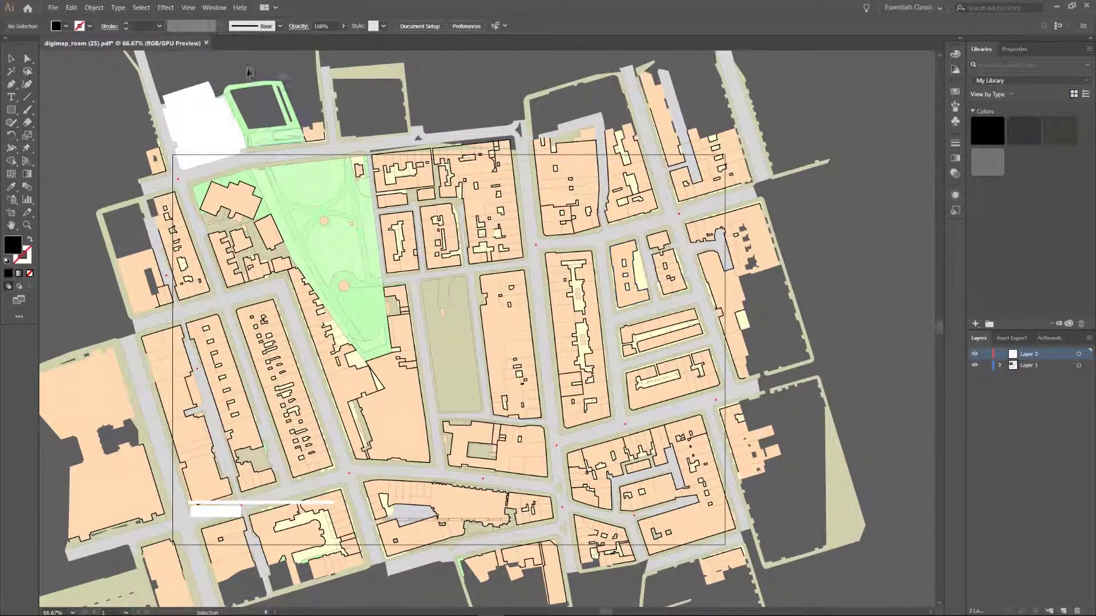
{"action": "left_click", "coordinate": [71, 7]}
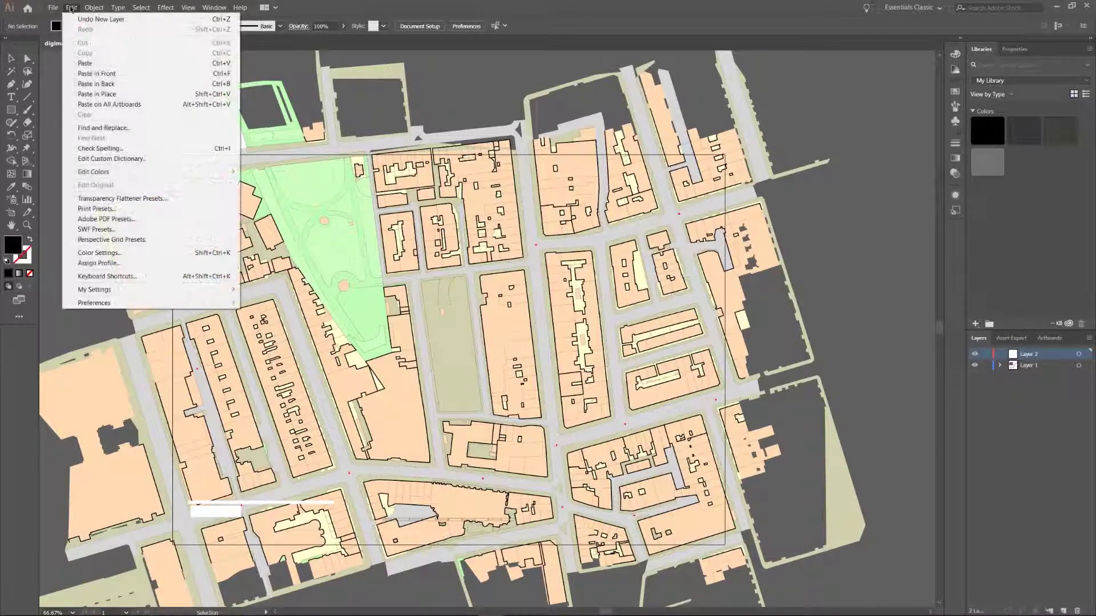
{"action": "left_click", "coordinate": [97, 94]}
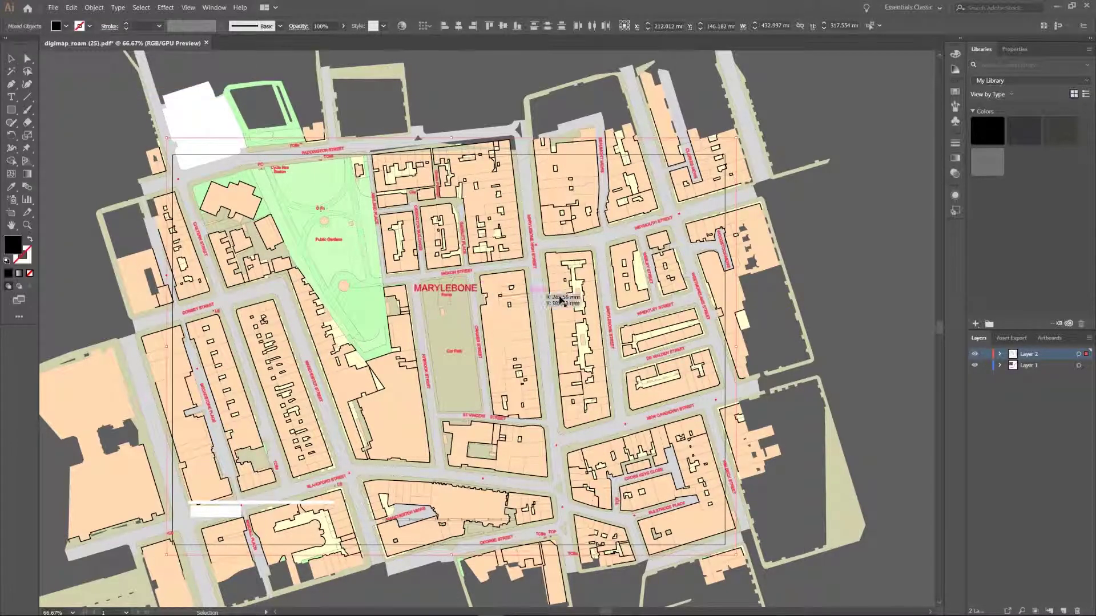
{"action": "left_click", "coordinate": [985, 354]}
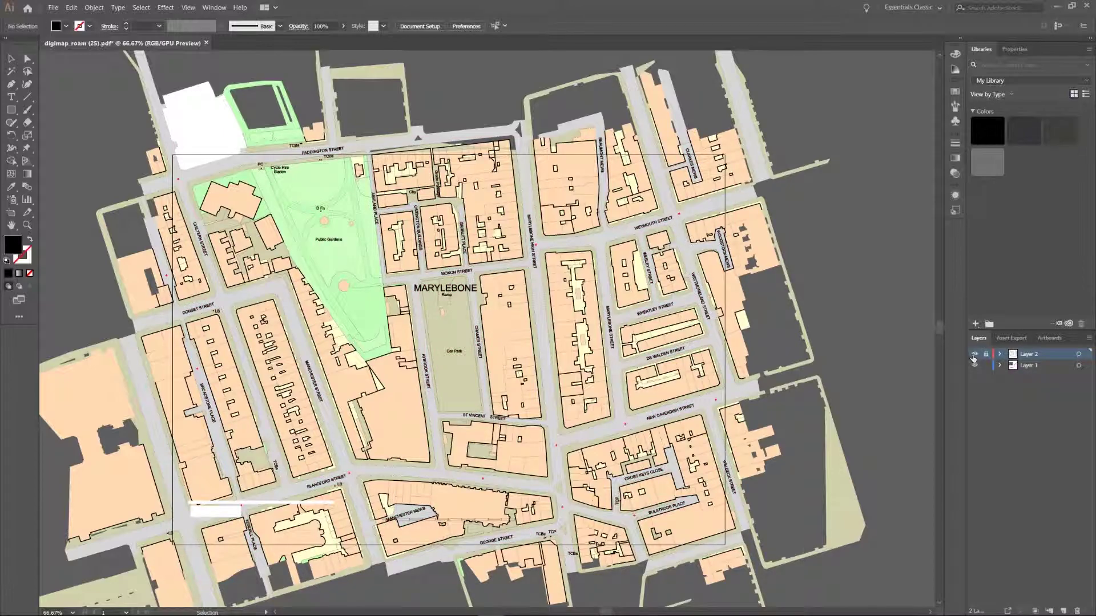
{"action": "scroll", "coordinate": [428, 306], "scroll_direction": "up", "scroll_amount": 3}
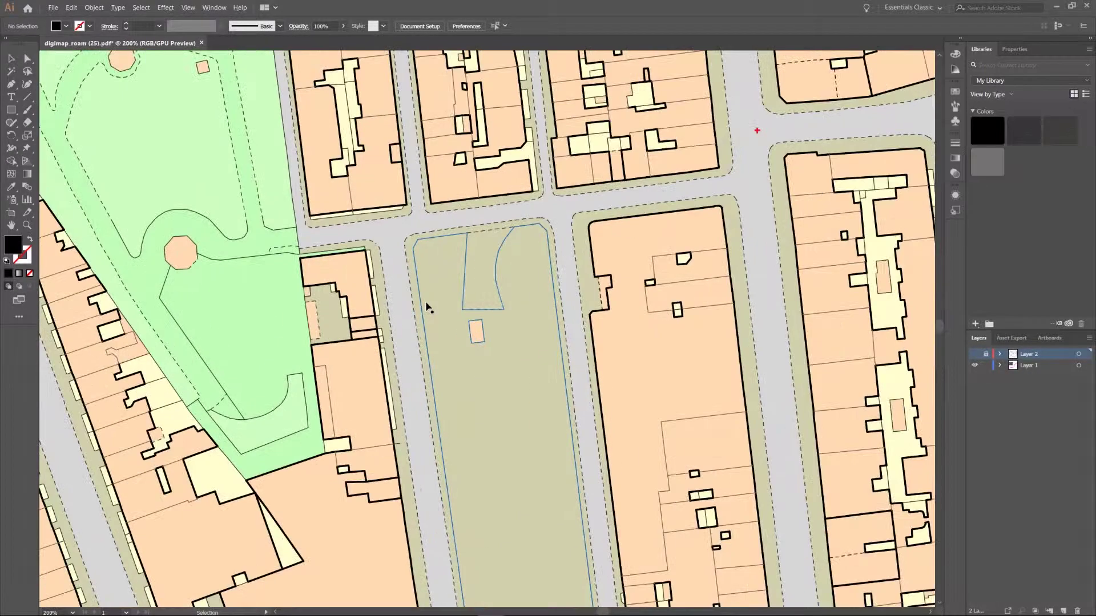
{"action": "scroll", "coordinate": [526, 351], "scroll_direction": "up", "scroll_amount": 2}
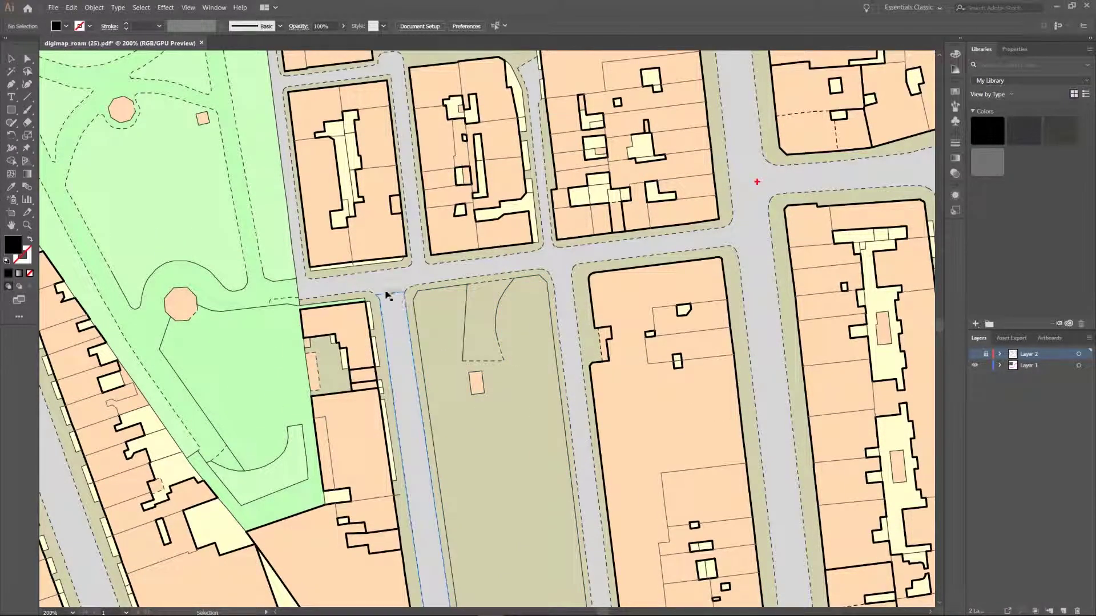
{"action": "scroll", "coordinate": [479, 330], "scroll_direction": "down", "scroll_amount": 2}
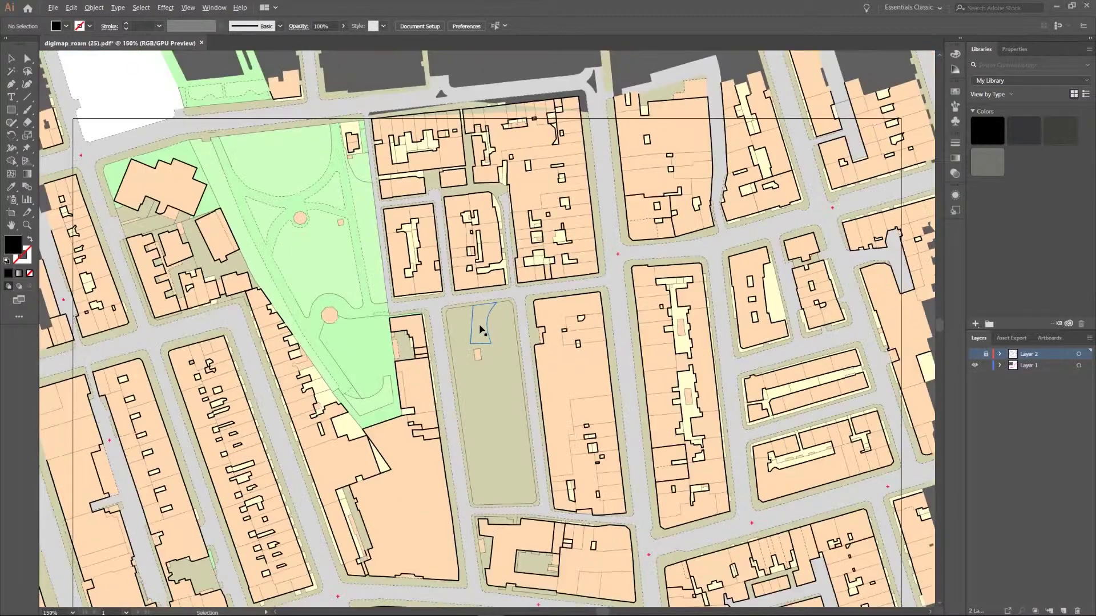
- Select every grey road fill via Select > Same > Fill Color and remove them from Layer 1
{"action": "left_click", "coordinate": [613, 211]}
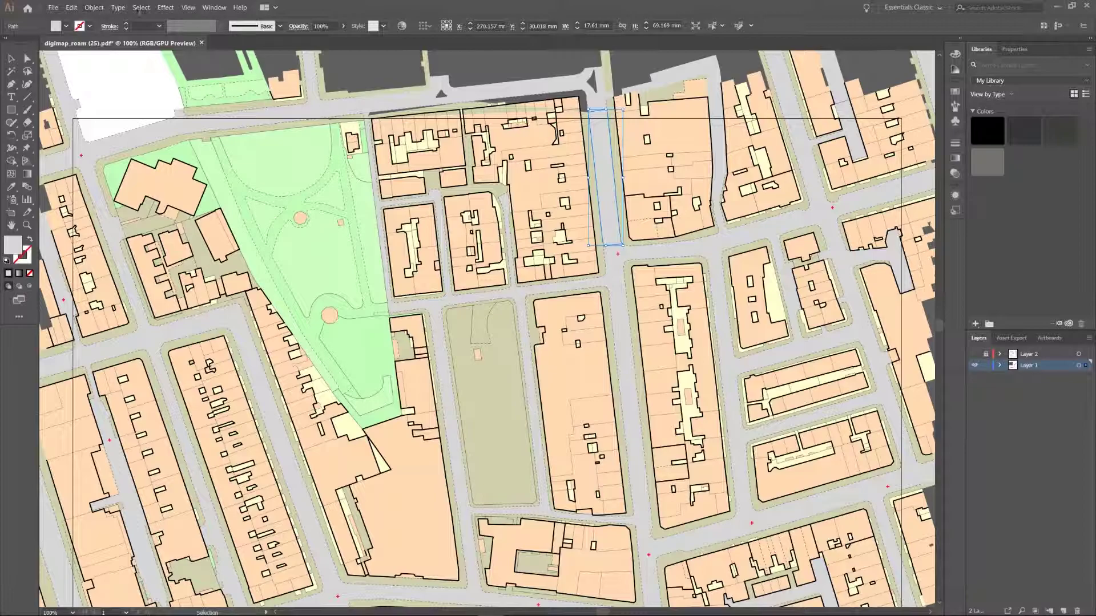
{"action": "left_click", "coordinate": [141, 7]}
{"action": "mouse_move", "coordinate": [171, 101]}
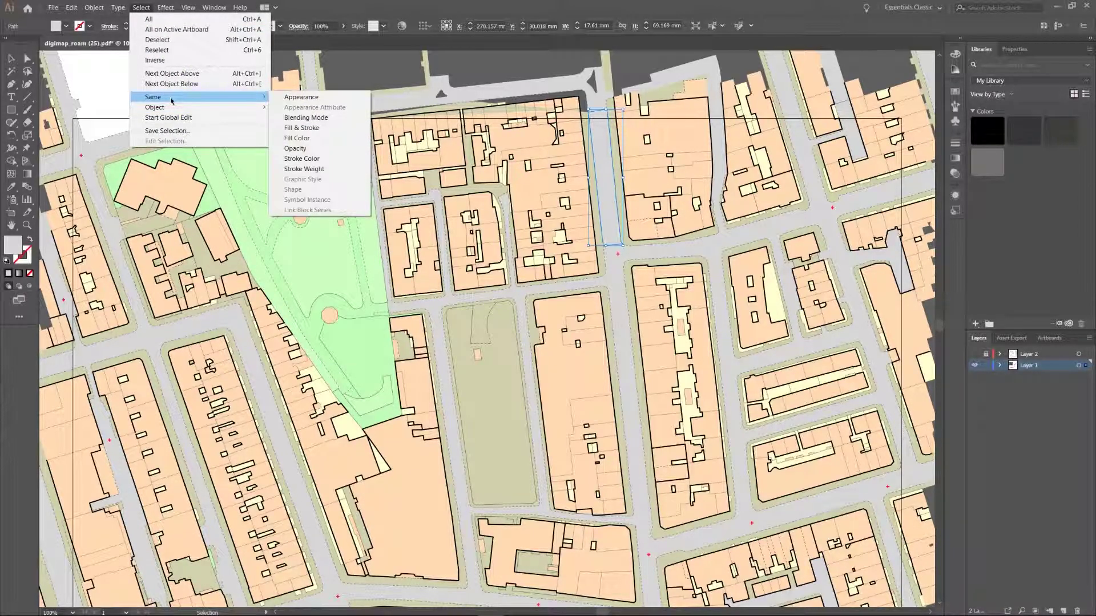
{"action": "left_click", "coordinate": [320, 138]}
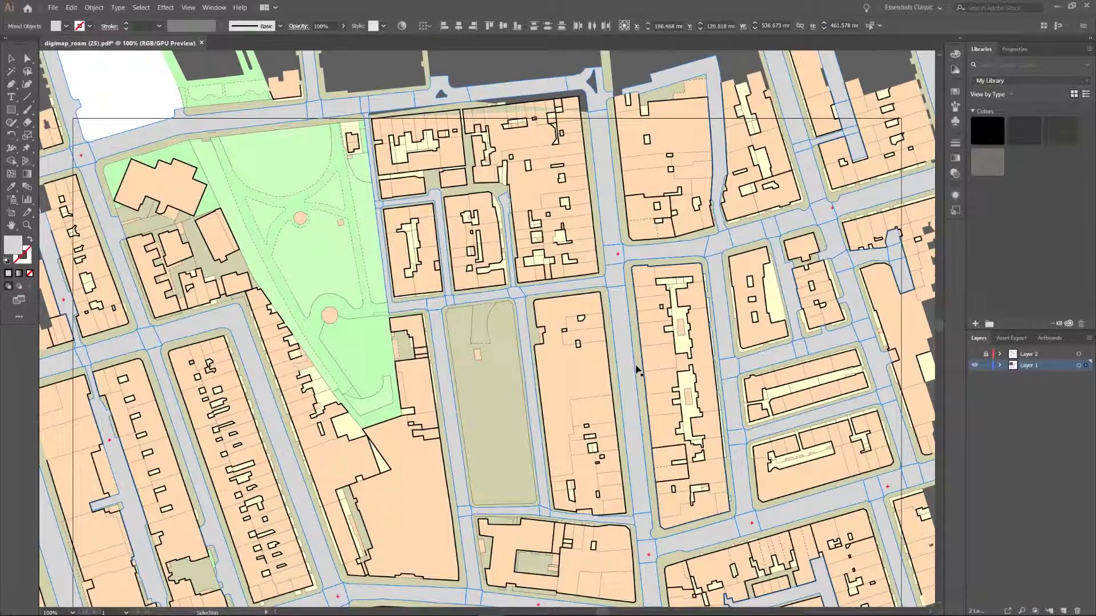
{"action": "key", "text": "Delete"}
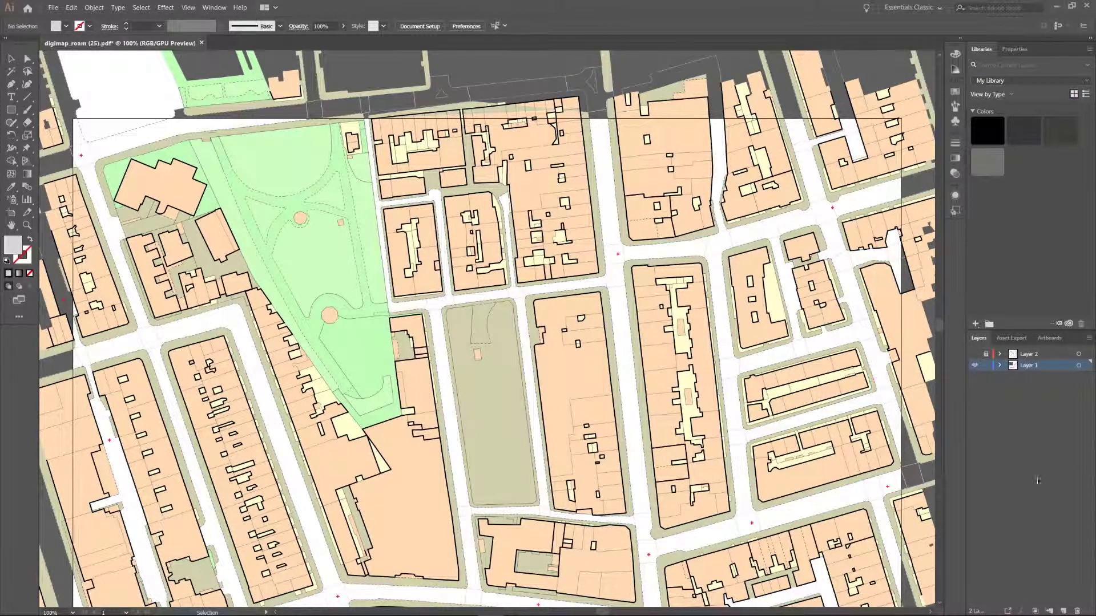
- Create the ROAD FILL layer for the road fills, then hide and lock it
{"action": "left_click", "coordinate": [1063, 611]}
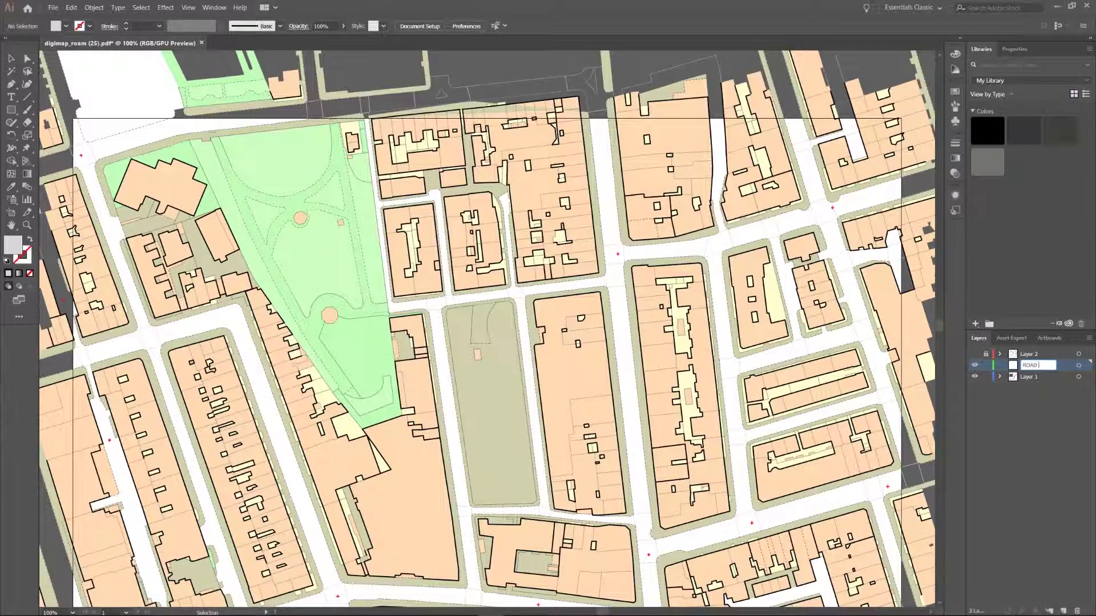
{"action": "left_click", "coordinate": [1027, 367], "text": "alt"}
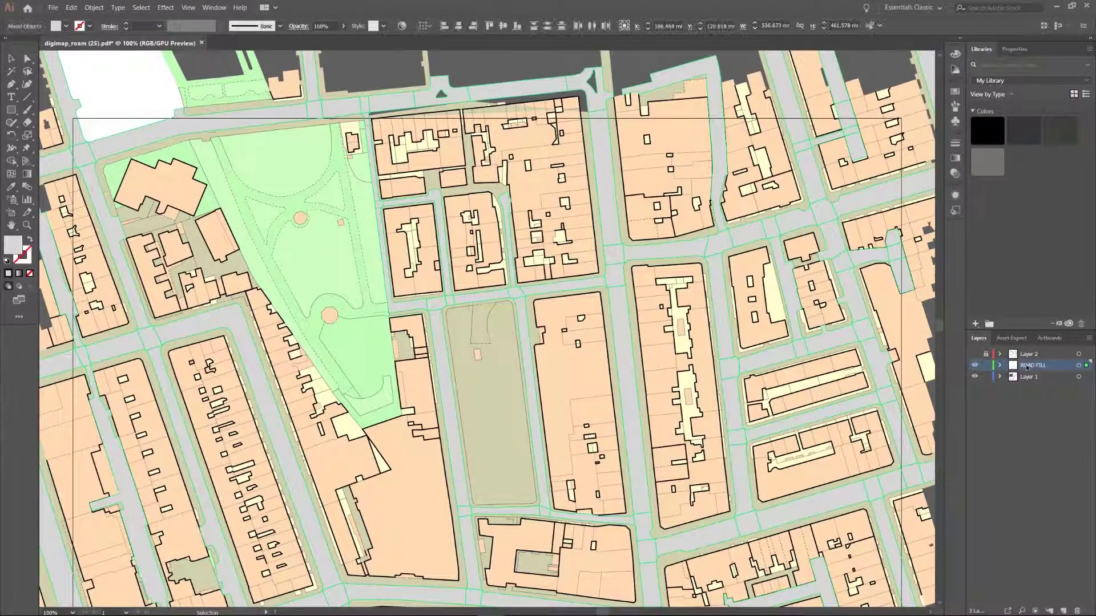
{"action": "left_click", "coordinate": [986, 365]}
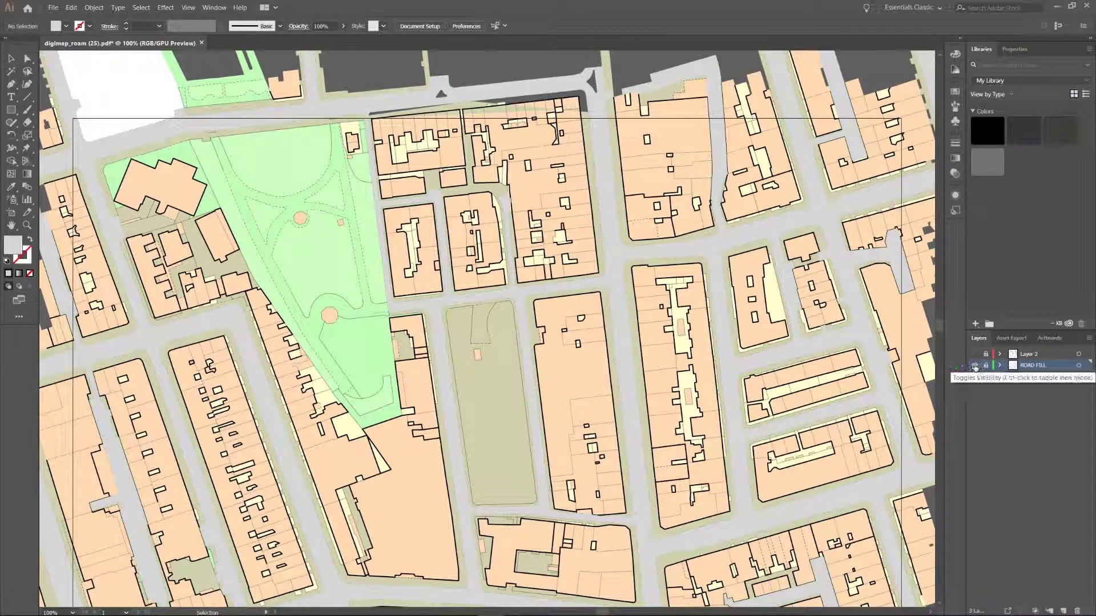
{"action": "left_click", "coordinate": [975, 365]}
- Try selecting the buildings by same fill colour and deleting them, then undo the deletion
{"action": "scroll", "coordinate": [467, 355], "scroll_direction": "up", "scroll_amount": 1}
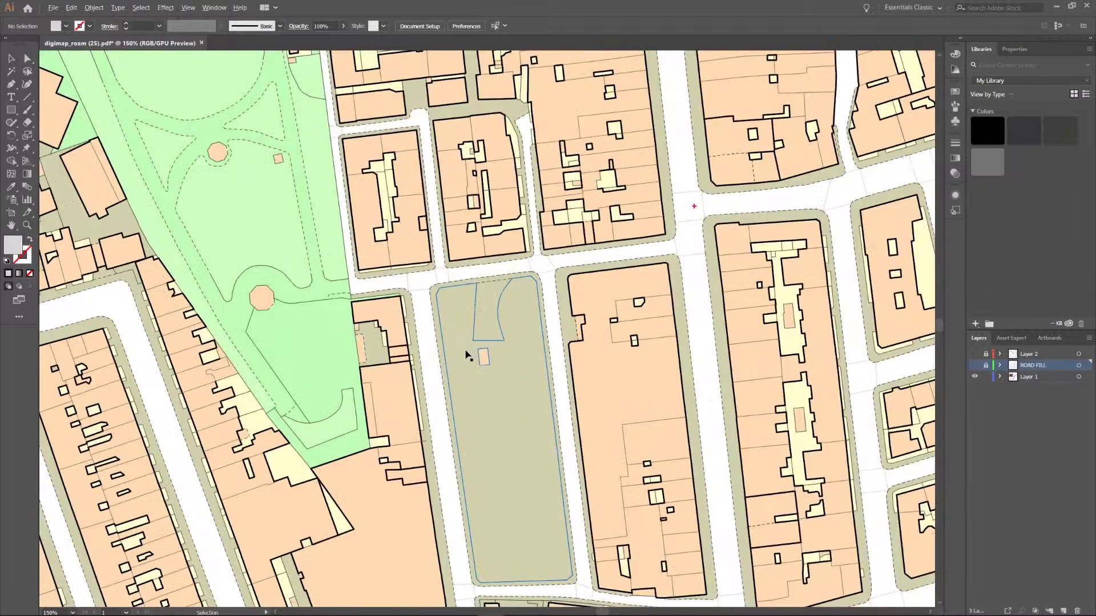
{"action": "scroll", "coordinate": [466, 358], "scroll_direction": "down", "scroll_amount": 1}
{"action": "left_click", "coordinate": [505, 453]}
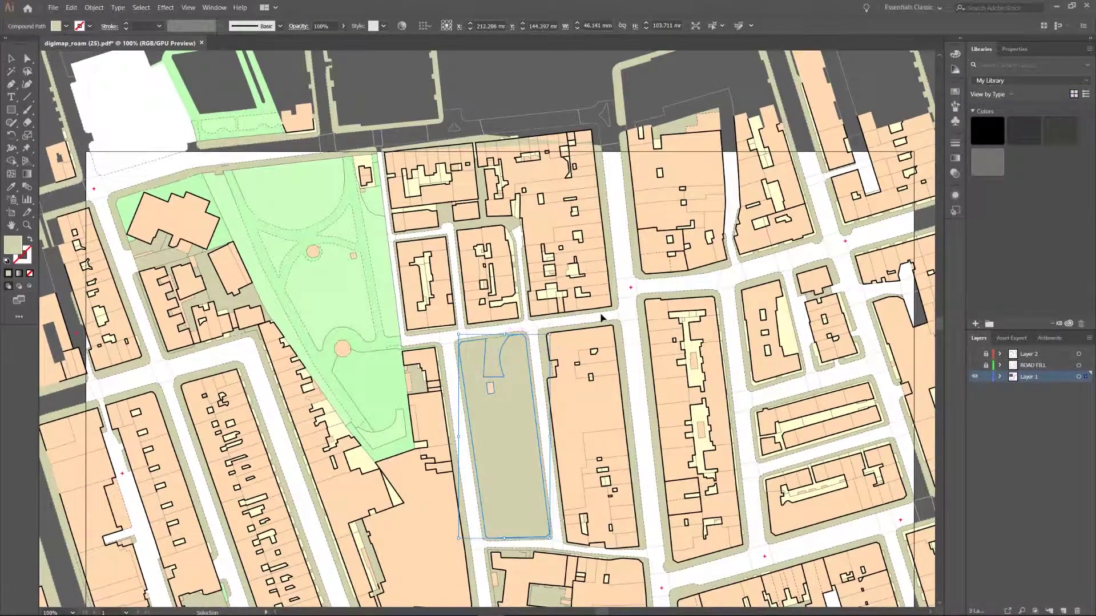
{"action": "left_click", "coordinate": [595, 304]}
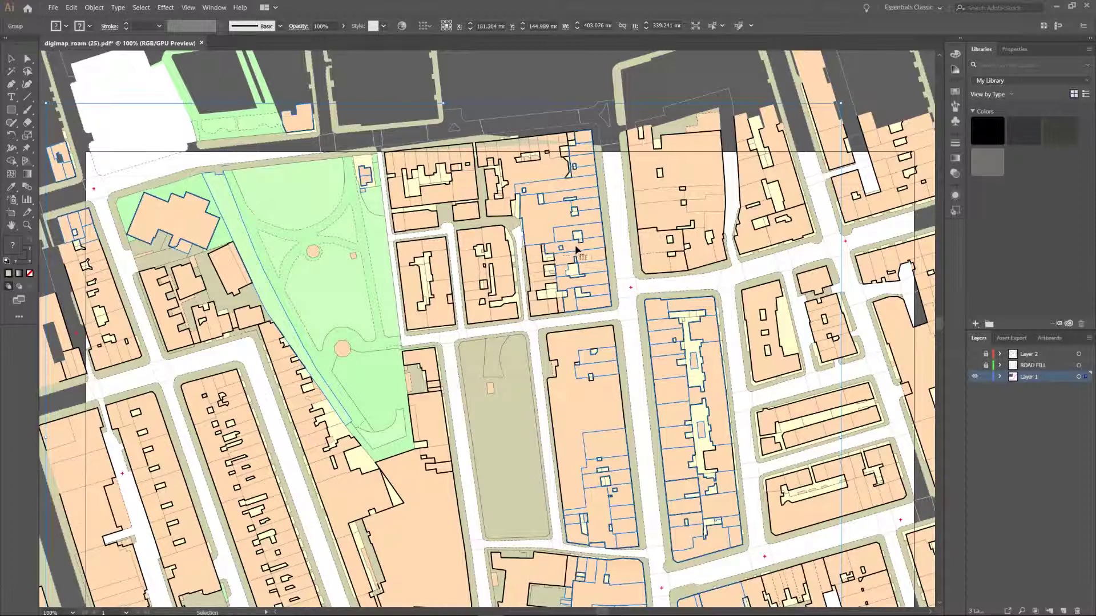
{"action": "left_click", "coordinate": [141, 7]}
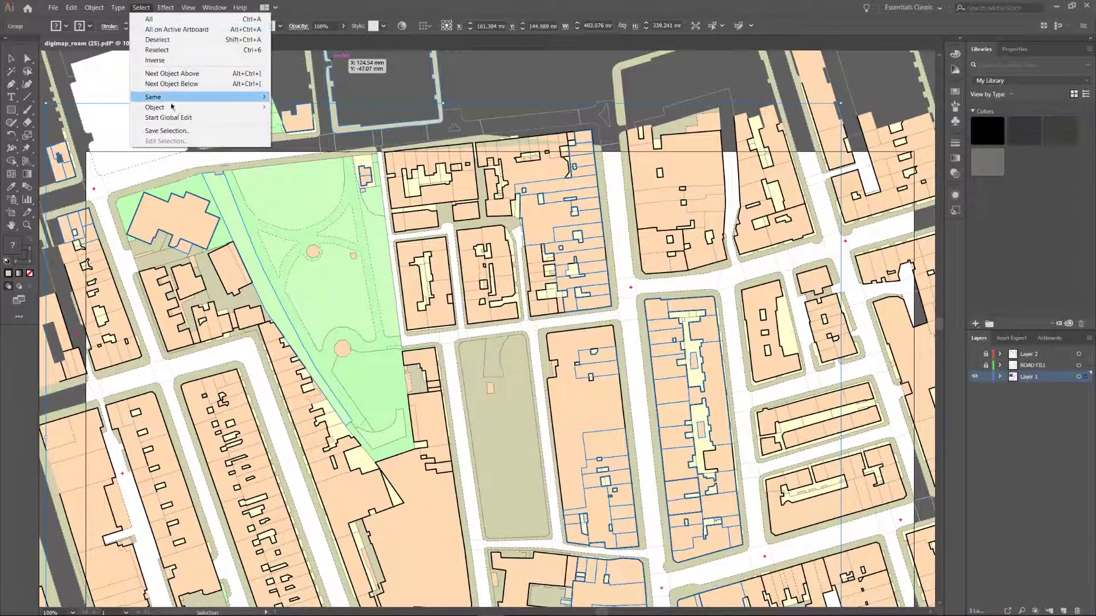
{"action": "mouse_move", "coordinate": [171, 98]}
{"action": "left_click", "coordinate": [318, 138]}
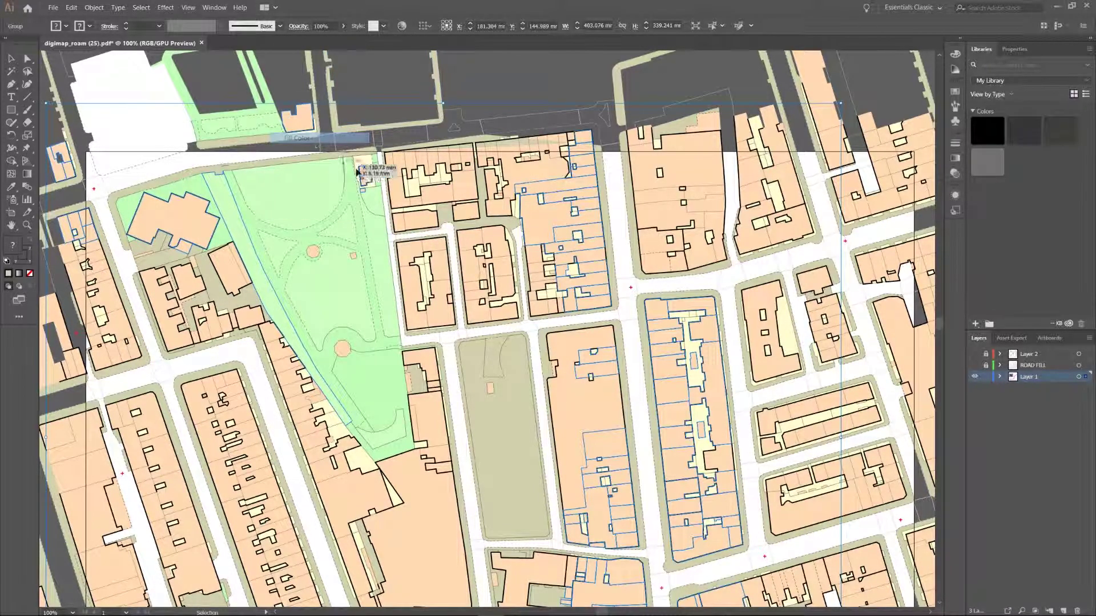
{"action": "left_click", "coordinate": [496, 63]}
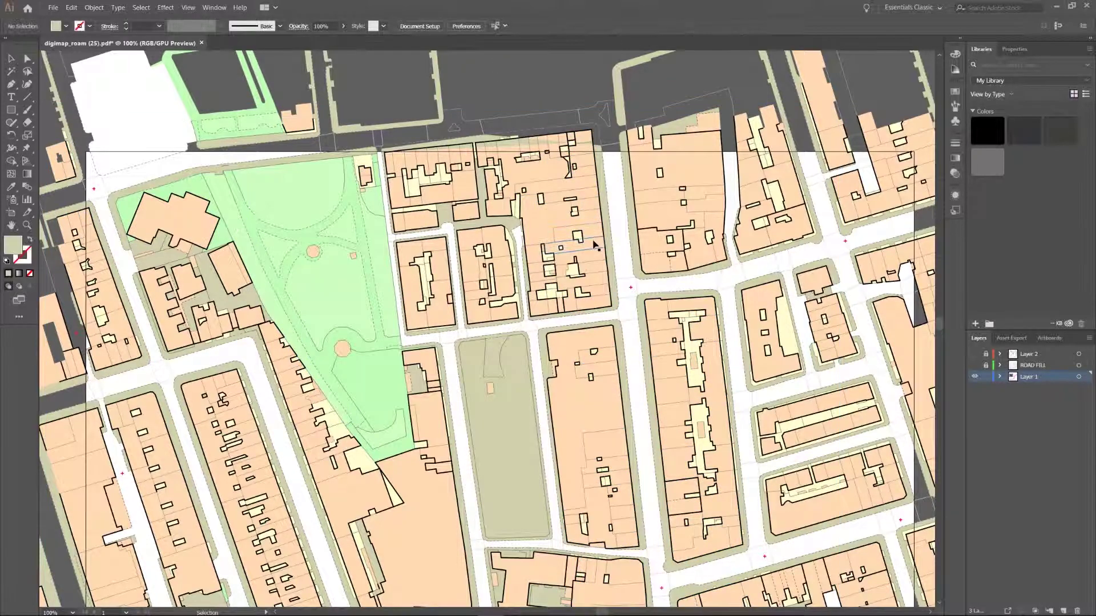
{"action": "right_click", "coordinate": [594, 259]}
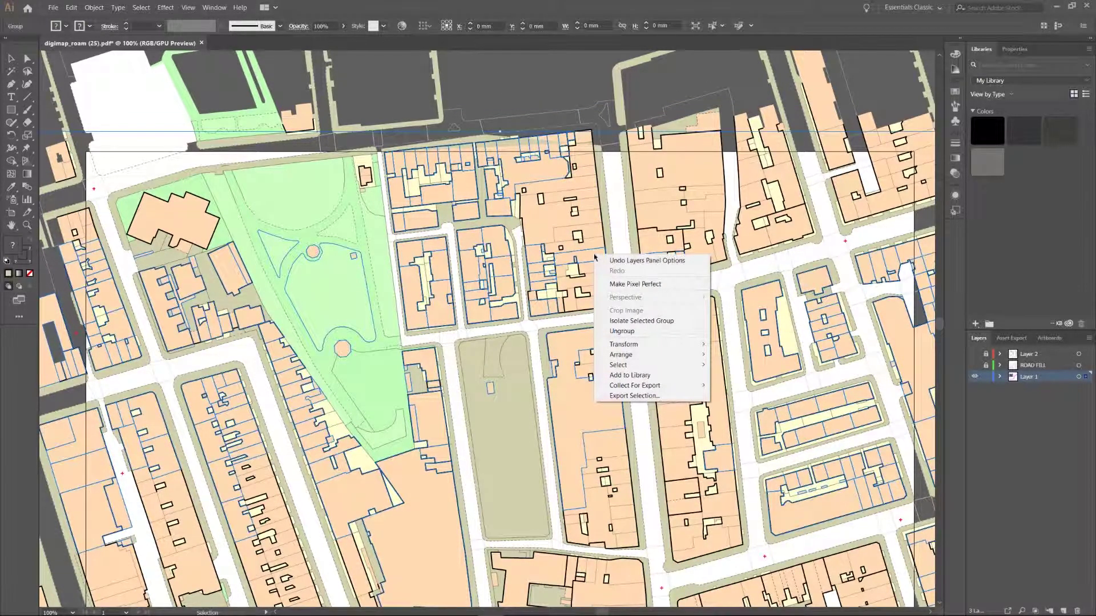
{"action": "key", "text": "Escape"}
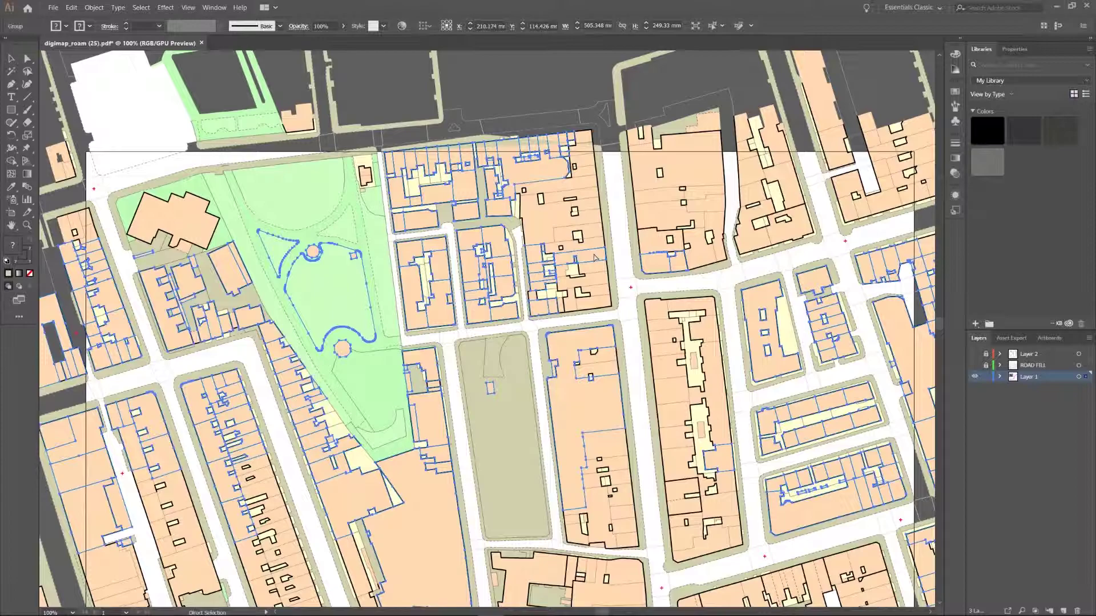
{"action": "key", "text": "Delete"}
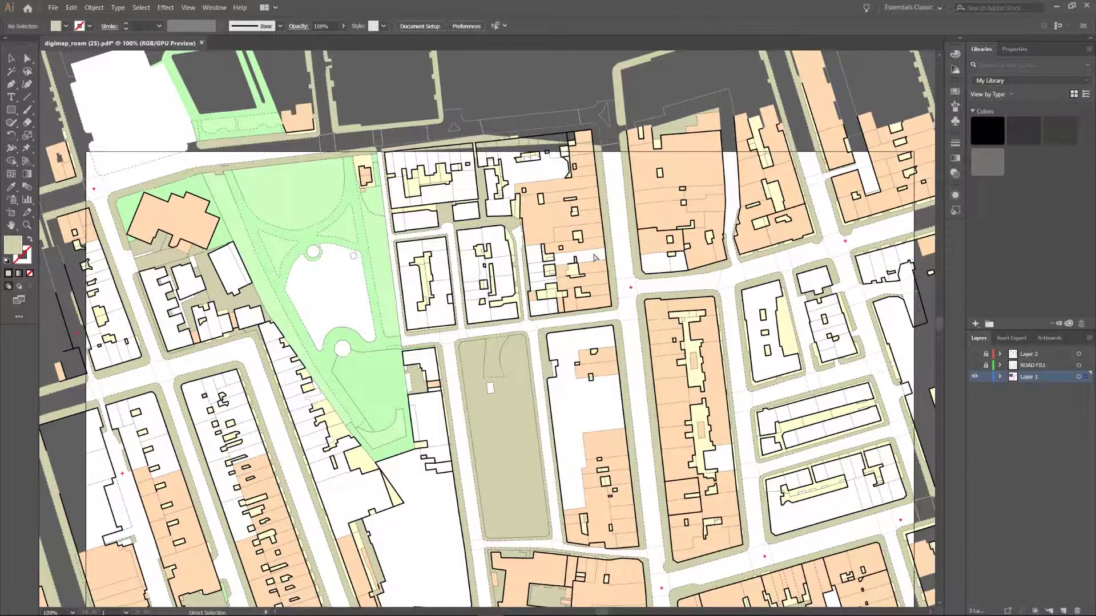
{"action": "key", "text": "ctrl+z"}
- Ungroup the building group into separate shapes and clear the selection
{"action": "right_click", "coordinate": [594, 259]}
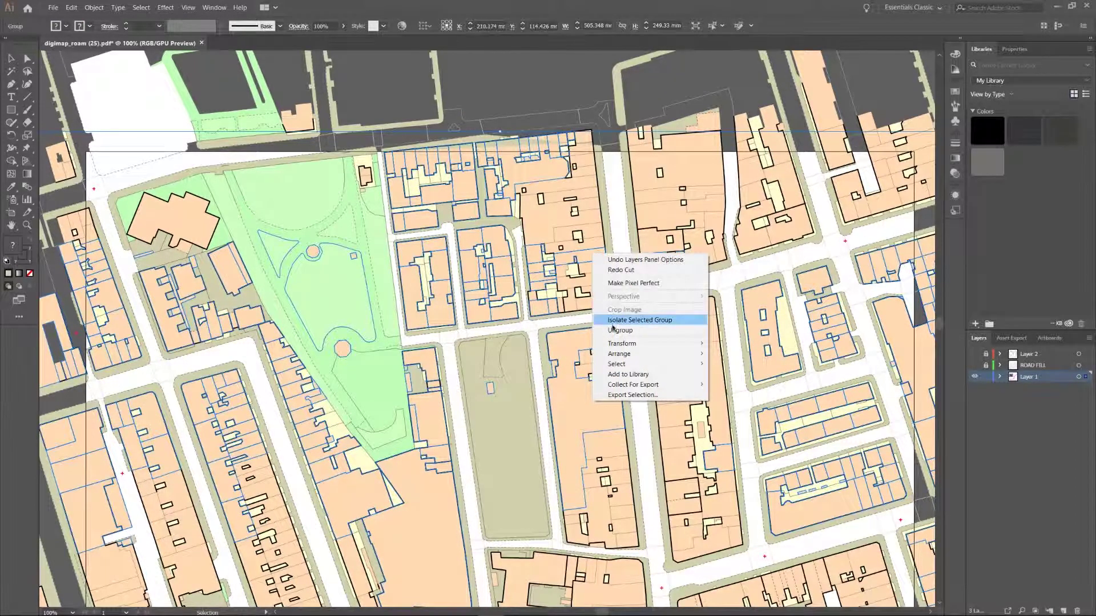
{"action": "left_click", "coordinate": [612, 329]}
{"action": "left_click", "coordinate": [574, 240]}
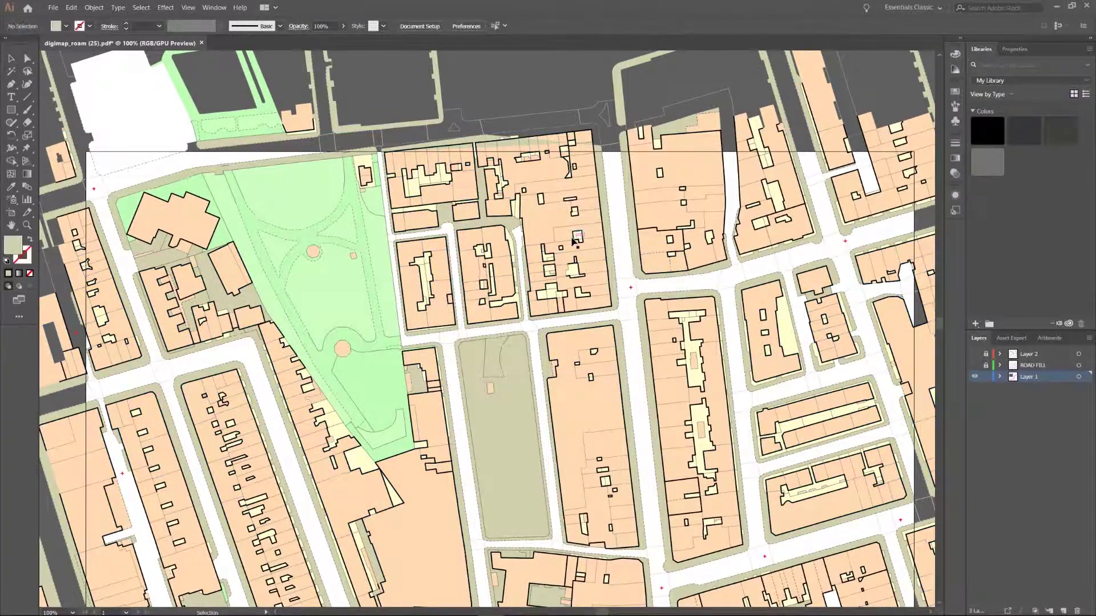
{"action": "left_click", "coordinate": [536, 224]}
{"action": "right_click", "coordinate": [537, 224]}
{"action": "left_click", "coordinate": [551, 298]}
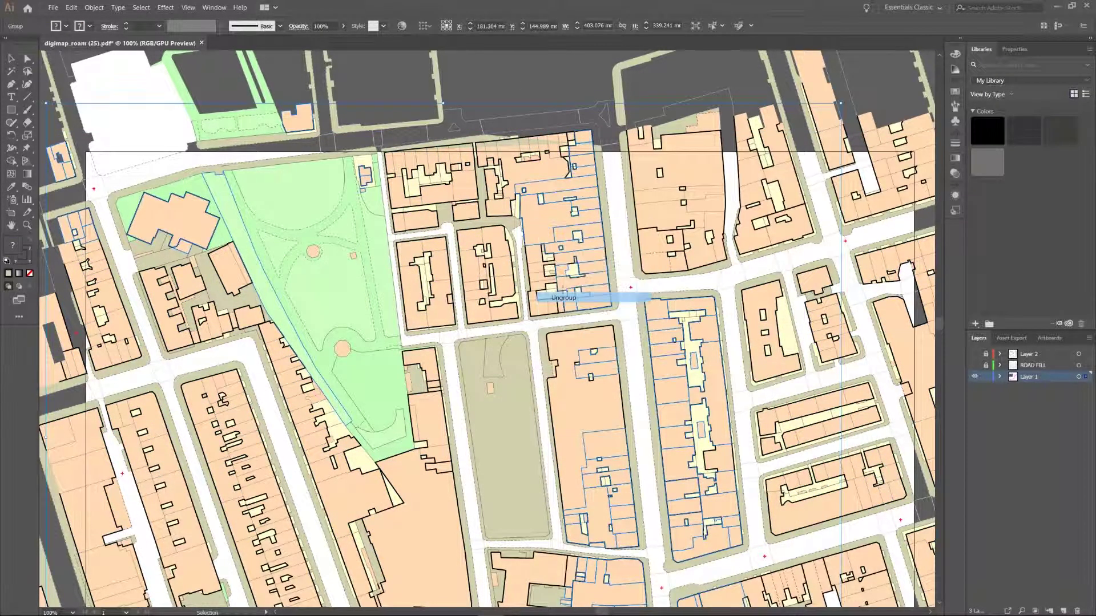
{"action": "key", "text": "ctrl+shift+a"}
- Select one peach building and select every shape with the same peach fill
{"action": "scroll", "coordinate": [540, 162], "scroll_direction": "down", "scroll_amount": 3}
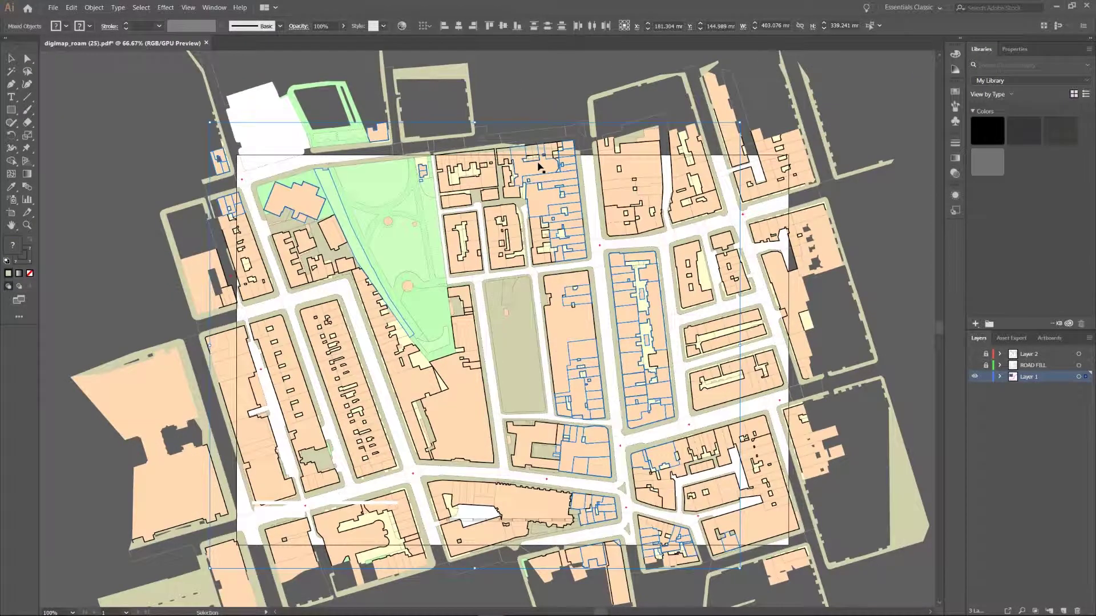
{"action": "left_click_drag", "start_coordinate": [545, 146], "coordinate": [442, 274]}
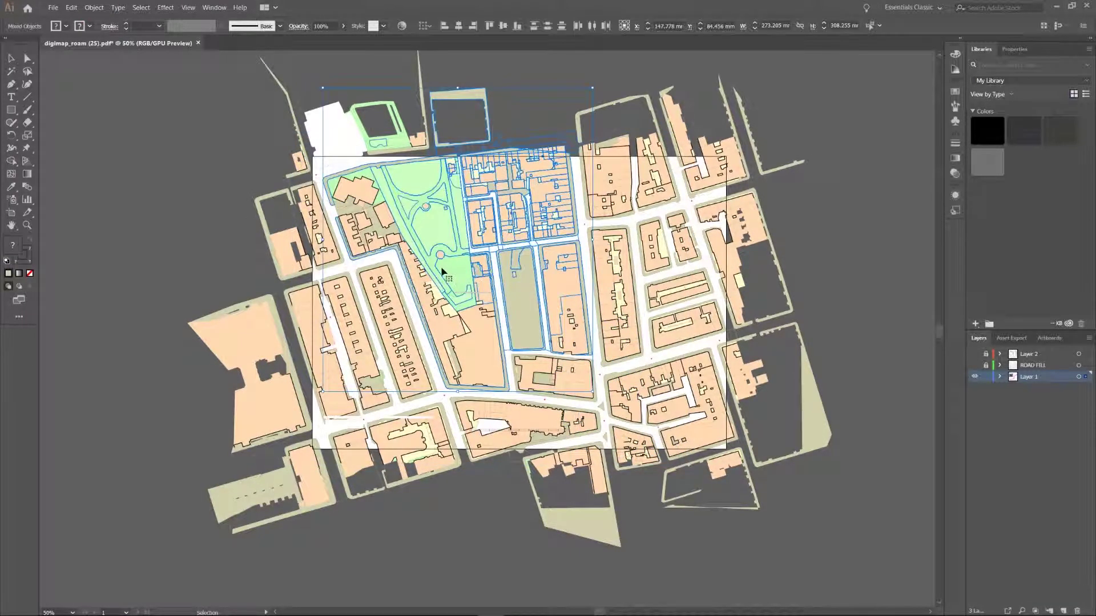
{"action": "scroll", "coordinate": [464, 256], "scroll_direction": "up", "scroll_amount": 3}
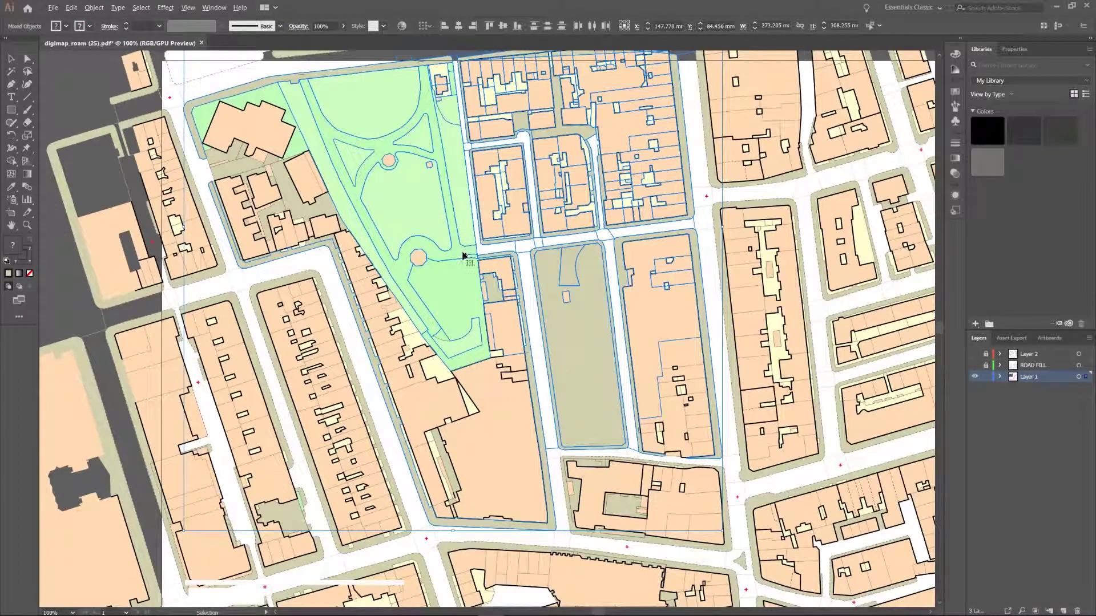
{"action": "left_click", "coordinate": [704, 287]}
{"action": "left_click", "coordinate": [685, 288]}
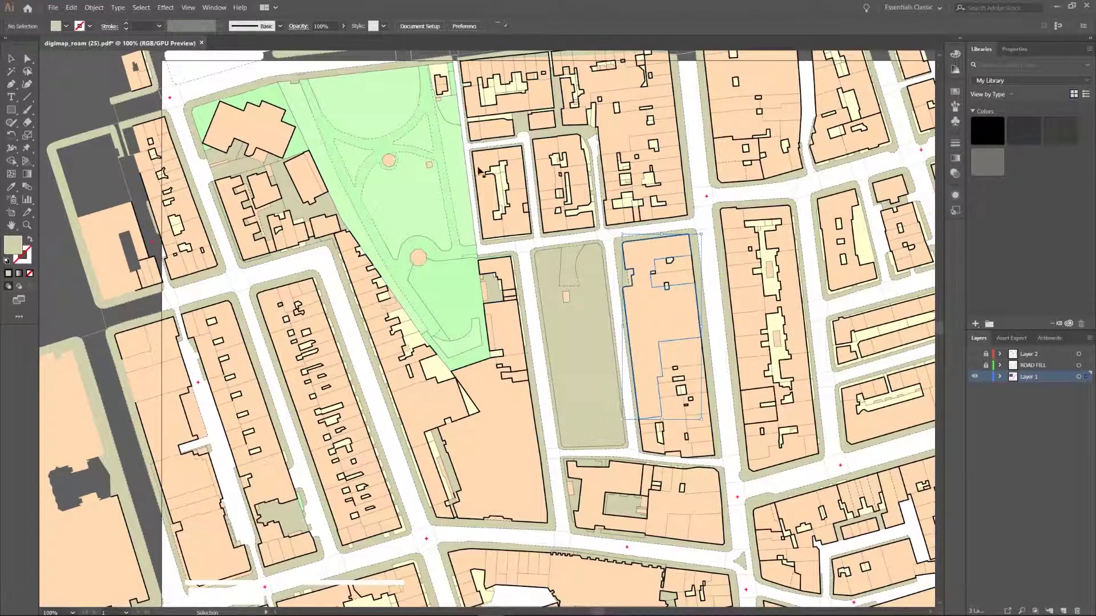
{"action": "left_click", "coordinate": [137, 8]}
{"action": "mouse_move", "coordinate": [194, 101]}
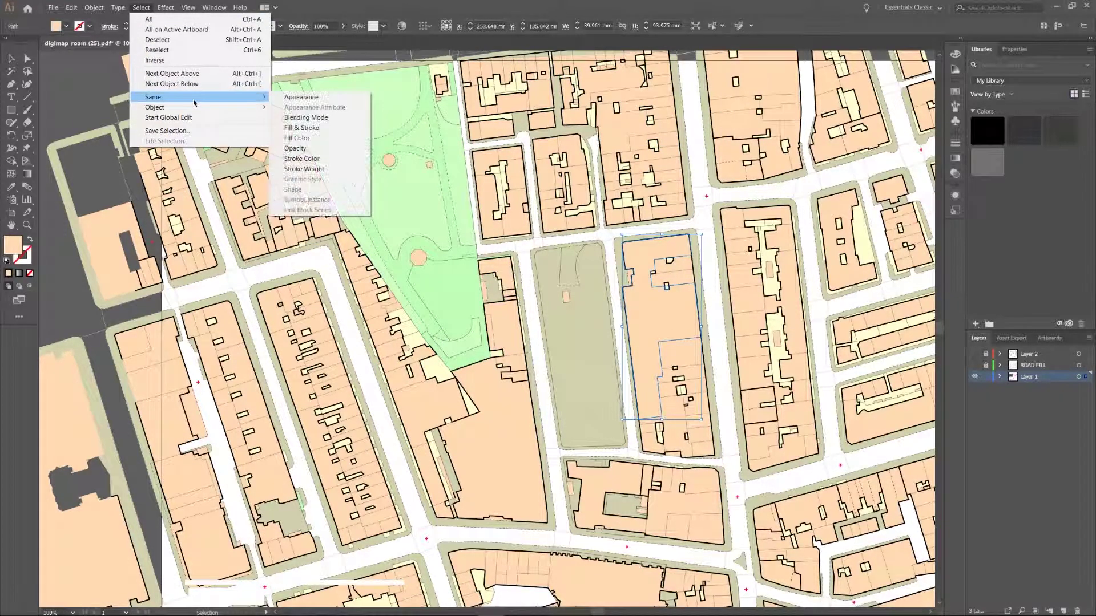
{"action": "left_click", "coordinate": [322, 141]}
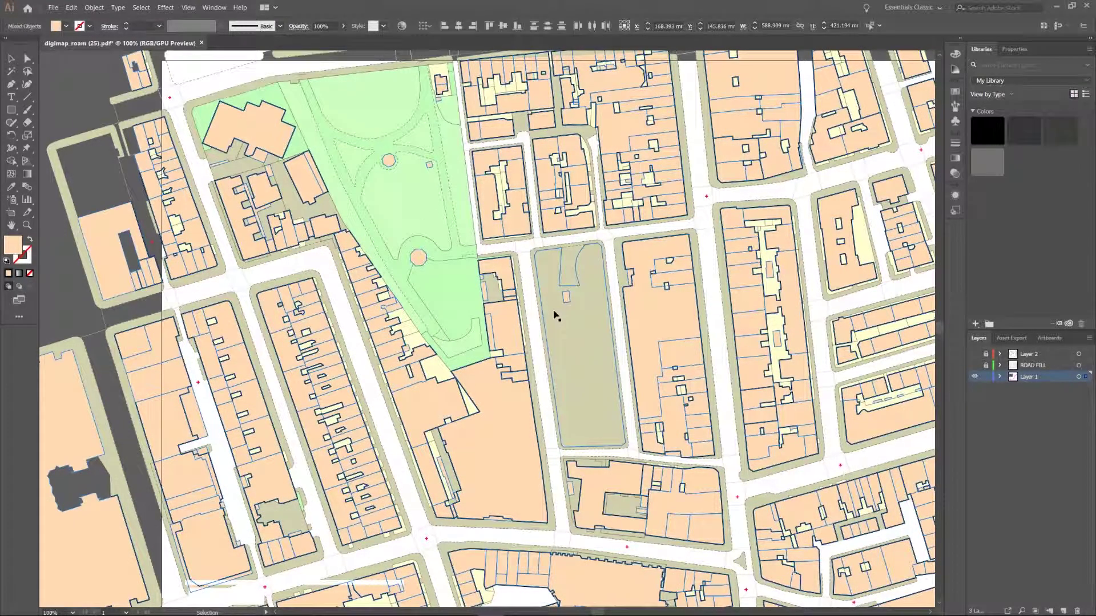
- Create a new layer named BUILDING FILL for the peach building fills
{"action": "key", "text": "a"}
{"action": "key", "text": "ctrl+z"}
{"action": "key", "text": "ctrl+minus"}
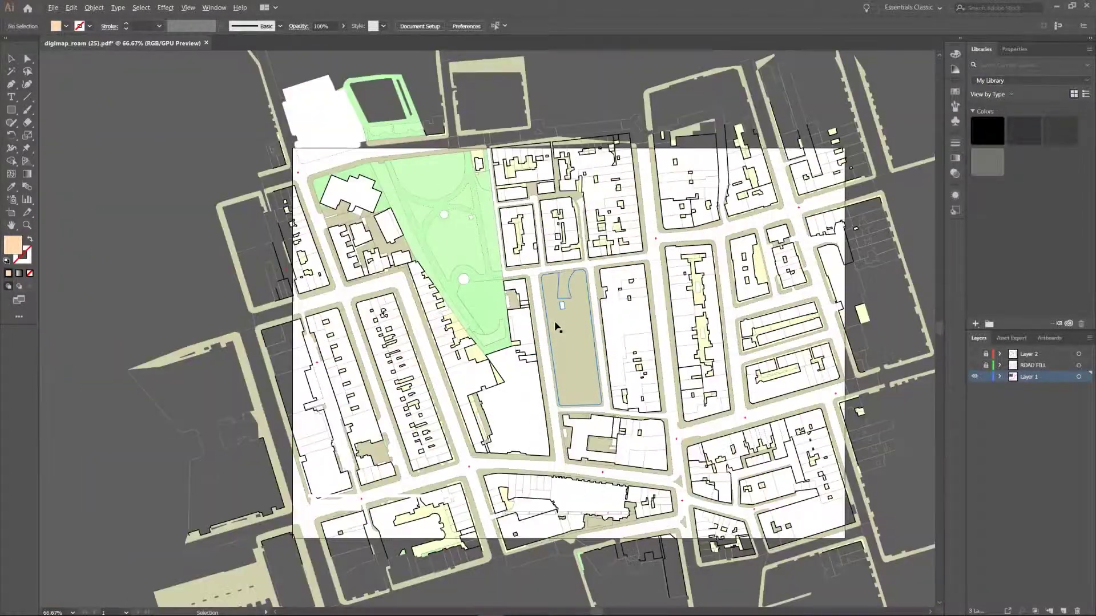
{"action": "left_click", "coordinate": [1063, 611]}
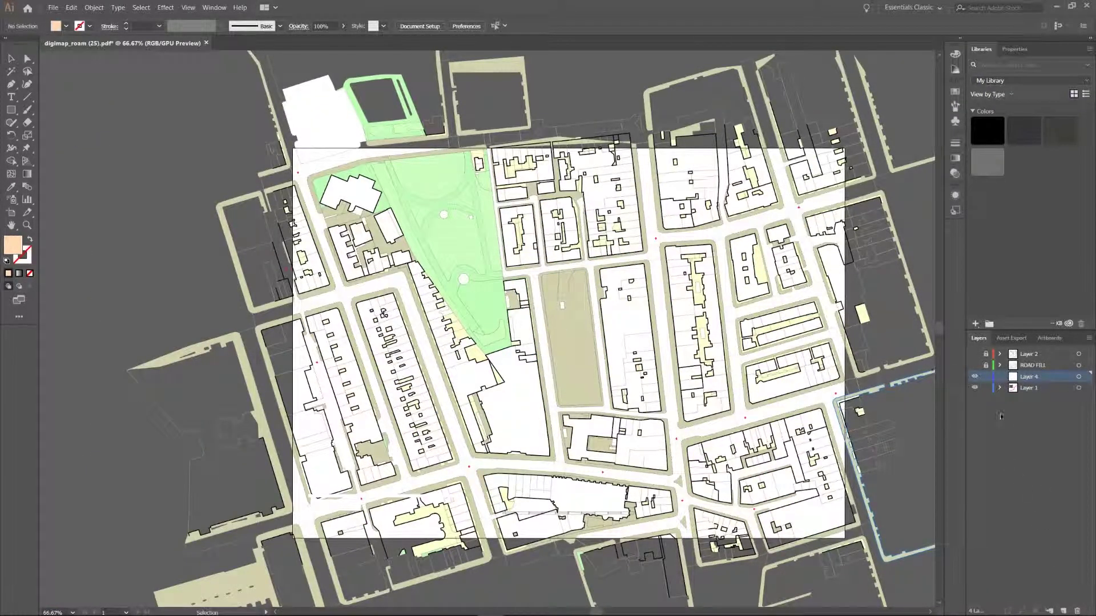
{"action": "double_click", "coordinate": [1027, 378]}
{"action": "type", "text": "B"}
{"action": "type", "text": "UILDING FILL"}
{"action": "key", "text": "Return"}
- Move the BUILDING FILL layer below Layer 1 and select all unlocked objects
{"action": "left_click", "coordinate": [1030, 379], "text": "alt"}
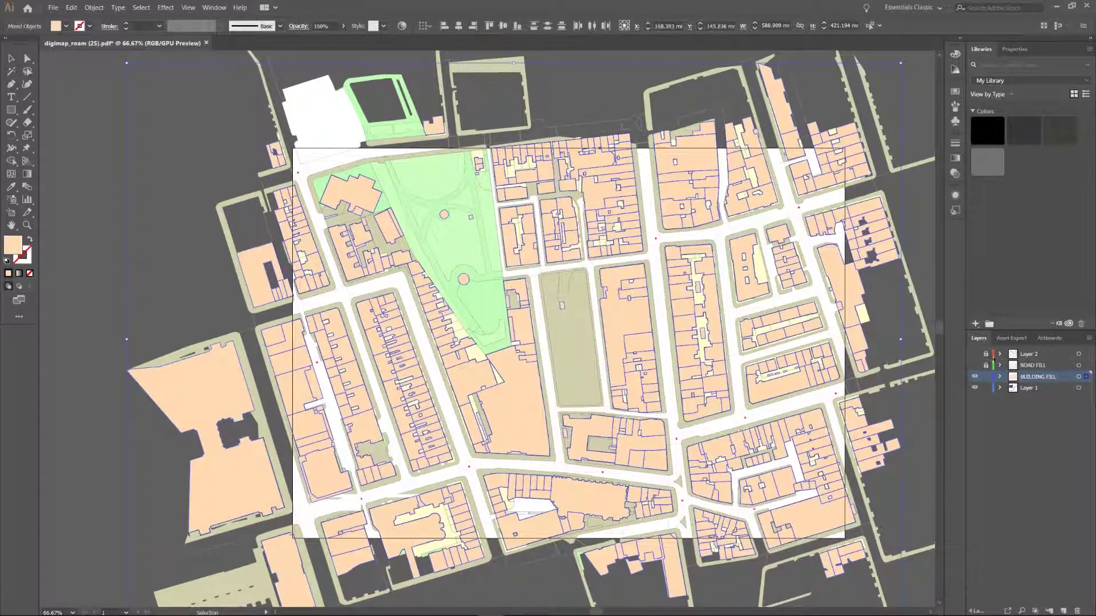
{"action": "left_click", "coordinate": [974, 378]}
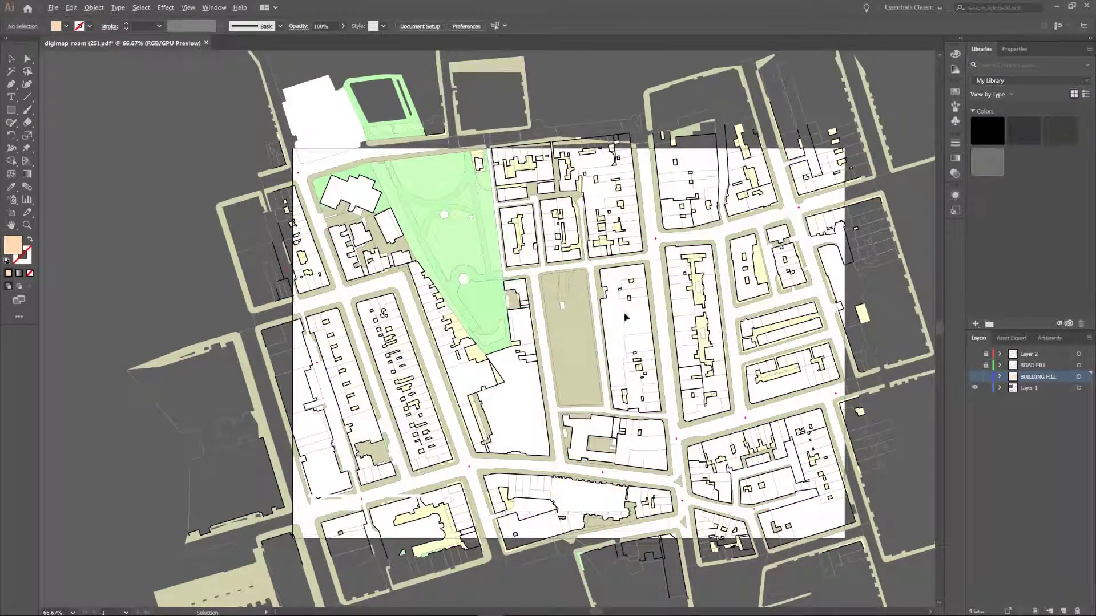
{"action": "scroll", "coordinate": [590, 310], "scroll_direction": "up", "scroll_amount": 1}
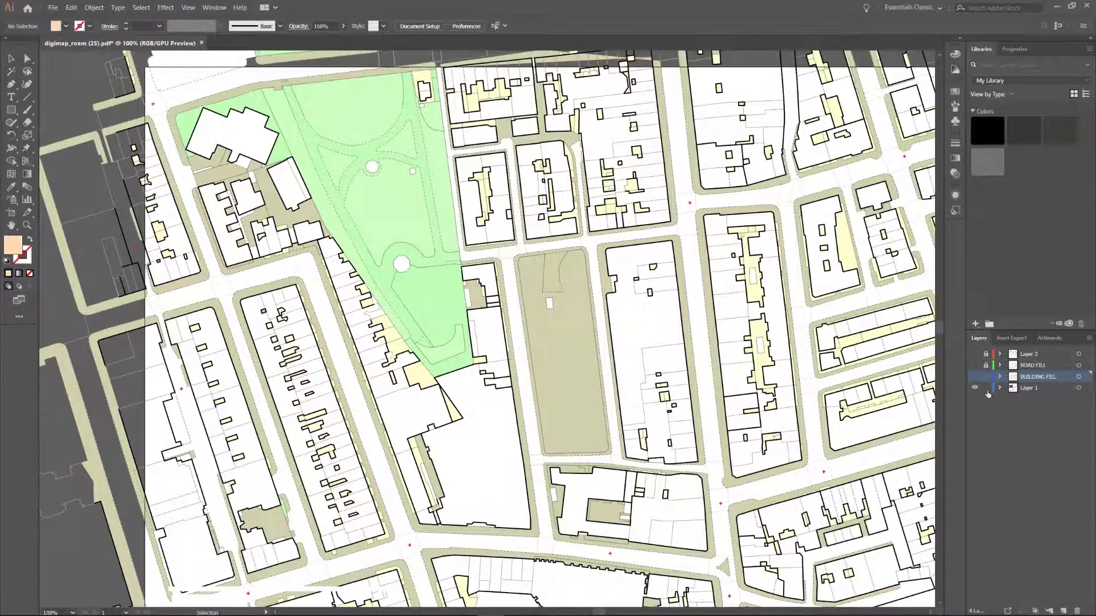
{"action": "left_click", "coordinate": [974, 378]}
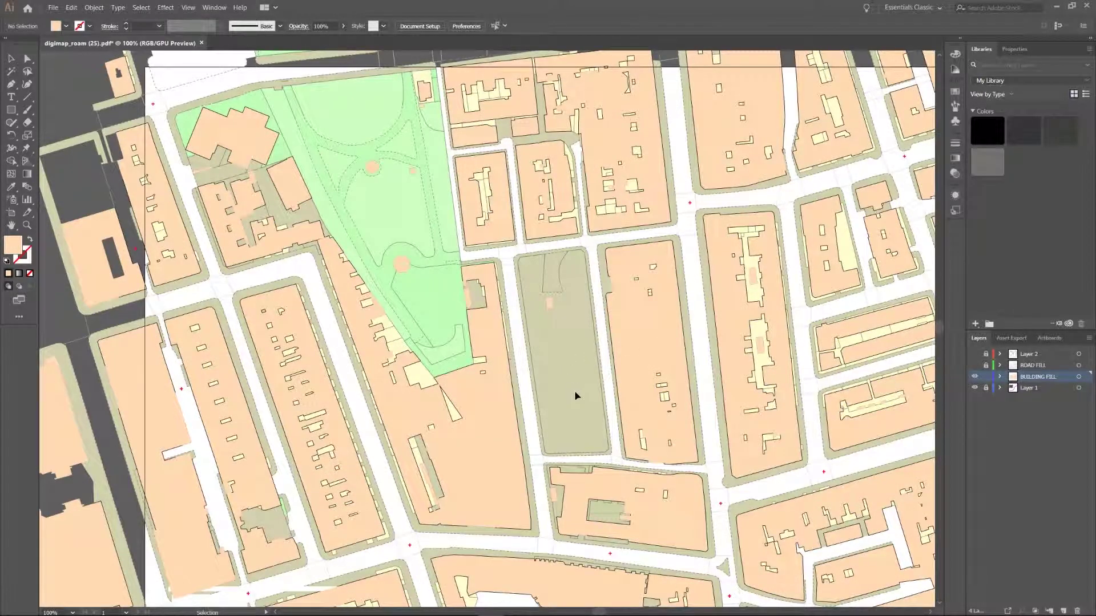
{"action": "scroll", "coordinate": [576, 396], "scroll_direction": "up", "scroll_amount": 1}
{"action": "left_click_drag", "start_coordinate": [1046, 378], "coordinate": [1045, 395]}
{"action": "scroll", "coordinate": [589, 396], "scroll_direction": "up", "scroll_amount": 1}
{"action": "scroll", "coordinate": [589, 396], "scroll_direction": "up", "scroll_amount": 1}
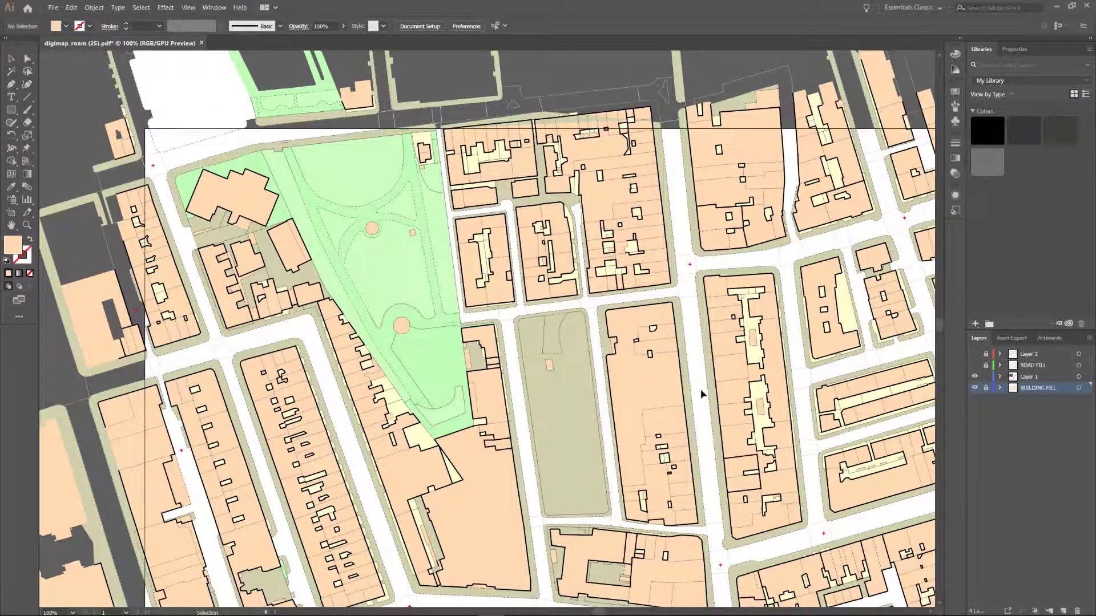
{"action": "key", "text": "ctrl+a"}
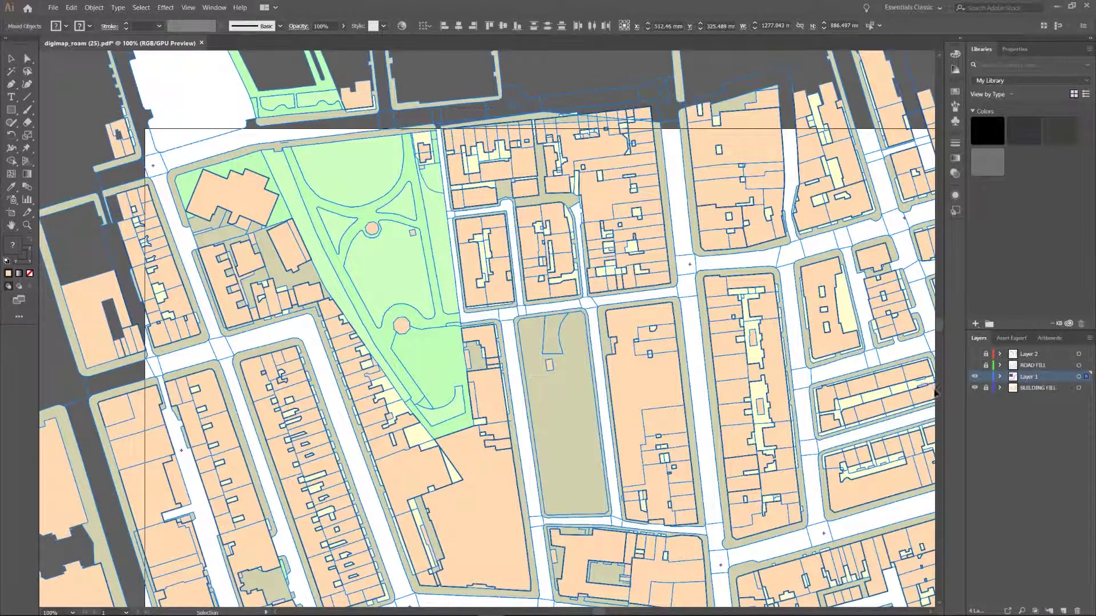
- Lock Layer 1 and recolour all BUILDING FILL shapes to grey B7B7B7
{"action": "left_click", "coordinate": [987, 377]}
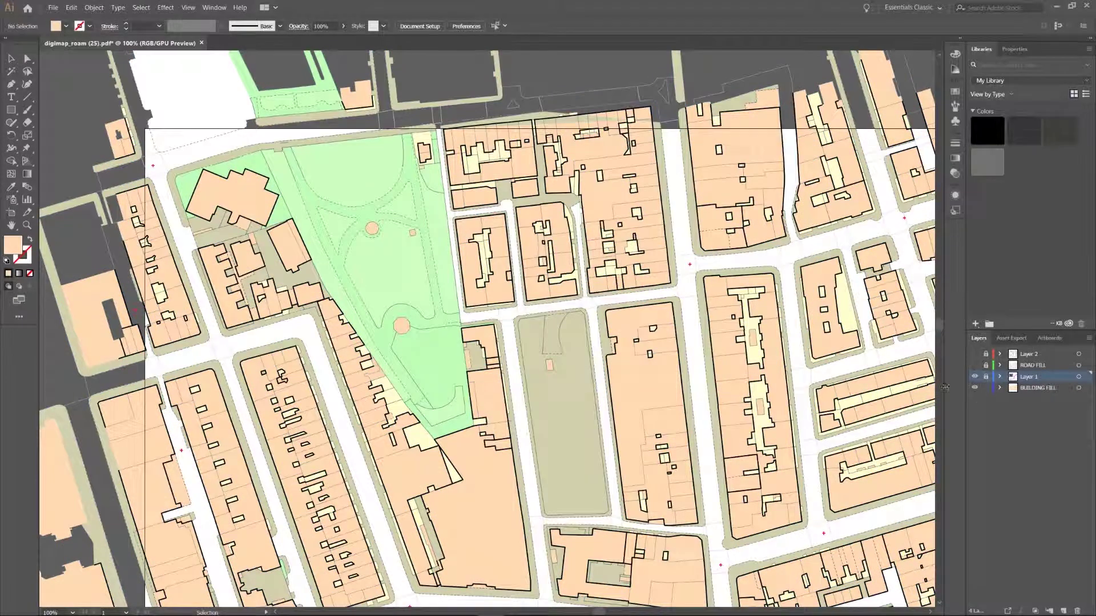
{"action": "left_click", "coordinate": [1050, 389]}
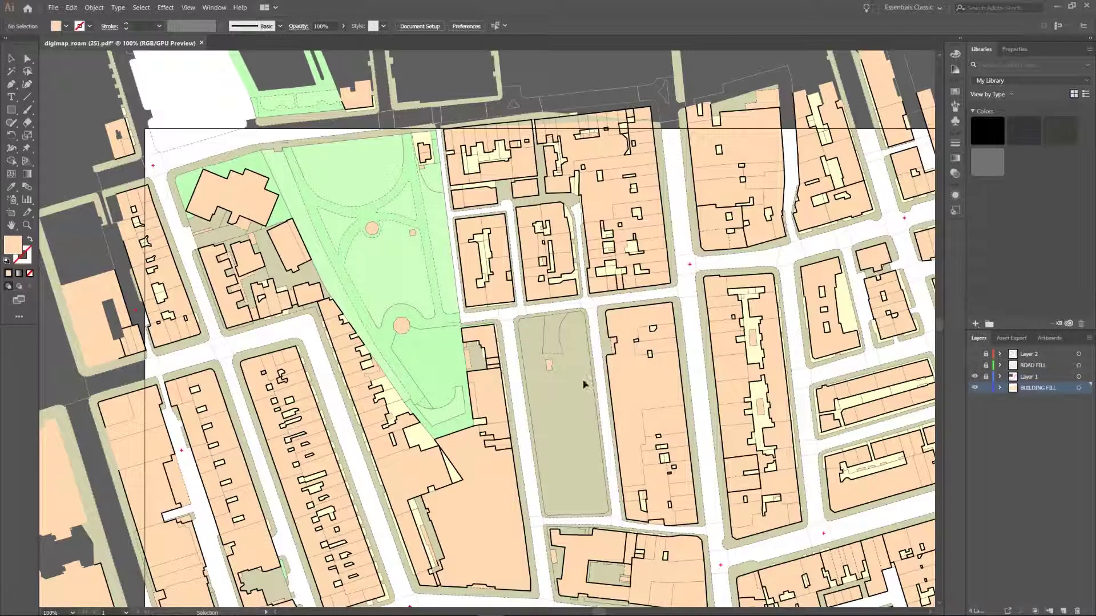
{"action": "key", "text": "ctrl+a"}
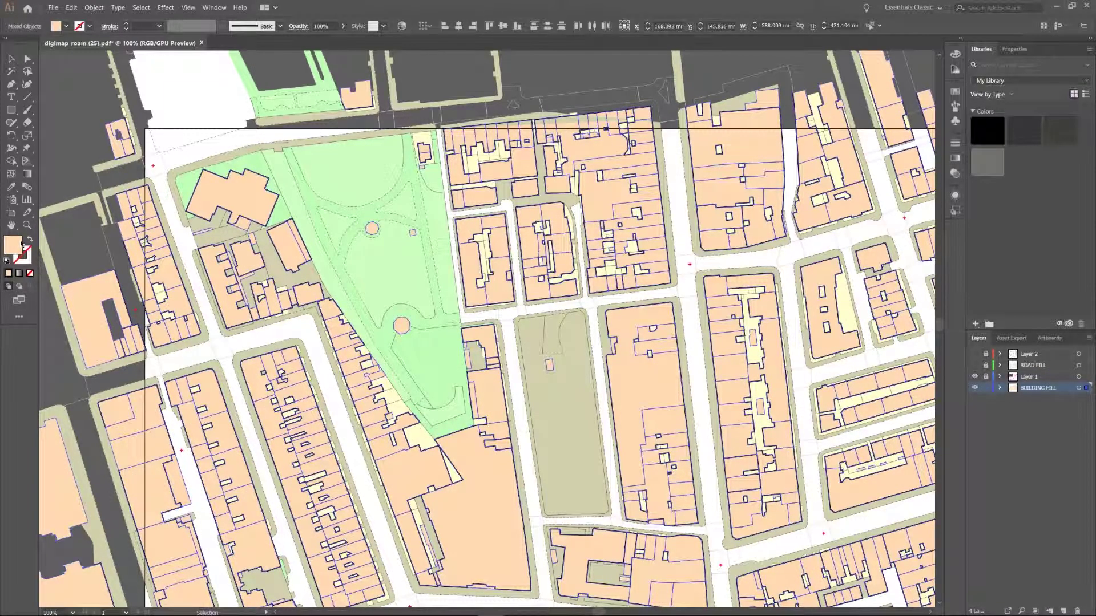
{"action": "double_click", "coordinate": [14, 244]}
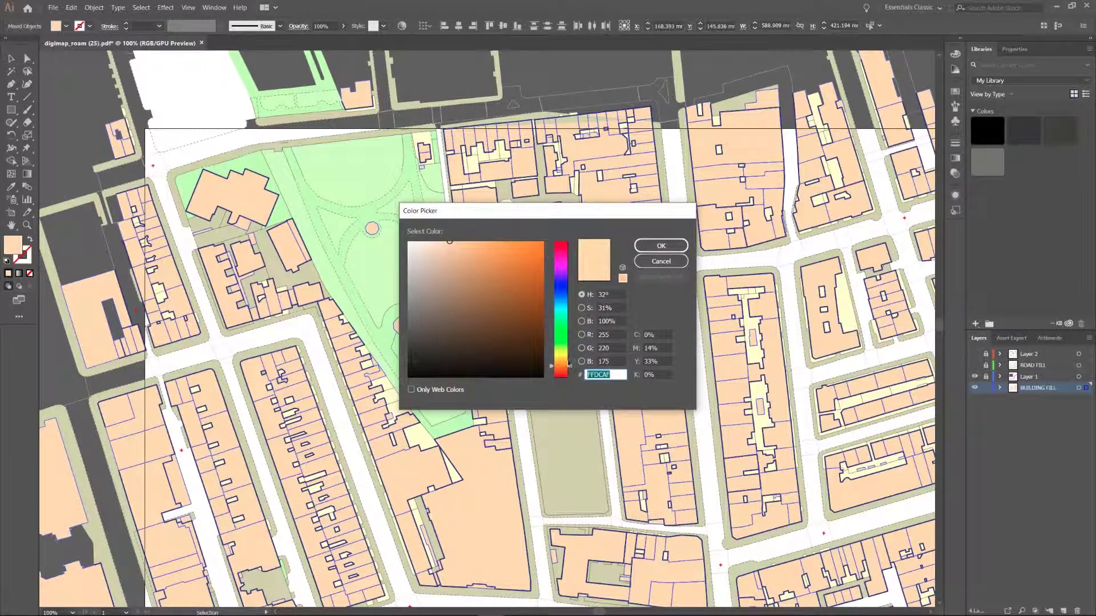
{"action": "type", "text": "FFDBB3"}
{"action": "left_click_drag", "start_coordinate": [408, 302], "coordinate": [399, 278]}
{"action": "left_click", "coordinate": [645, 245]}
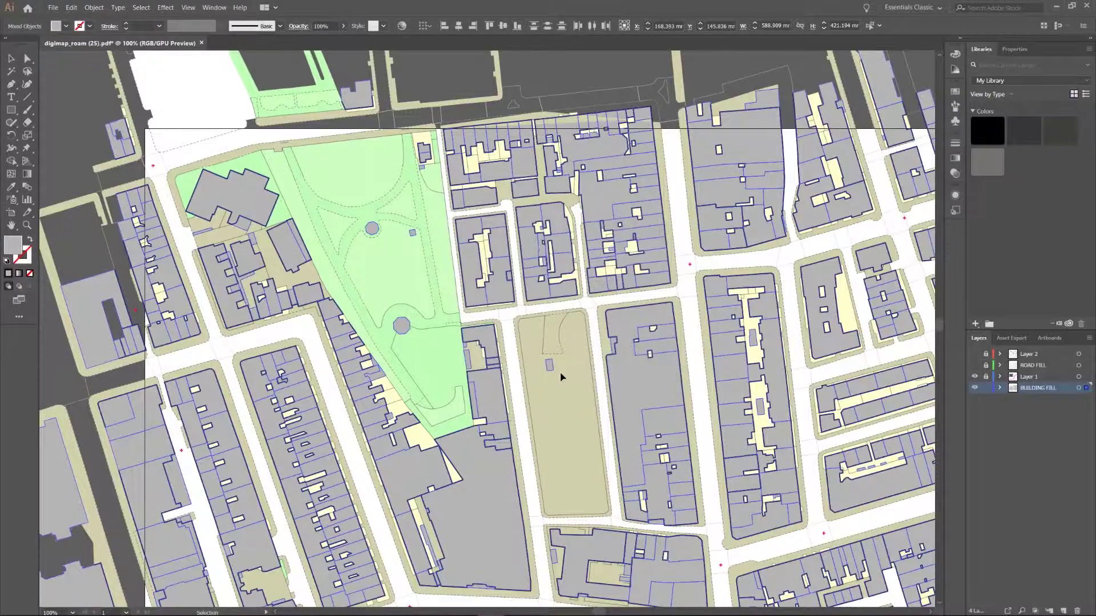
- Review the grey buildings across the map, then hide the BUILDING FILL layer
{"action": "scroll", "coordinate": [557, 365], "scroll_direction": "up", "scroll_amount": 2}
{"action": "left_click", "coordinate": [558, 338]}
{"action": "left_click_drag", "start_coordinate": [556, 338], "coordinate": [572, 441]}
{"action": "scroll", "coordinate": [571, 439], "scroll_direction": "up", "scroll_amount": 1}
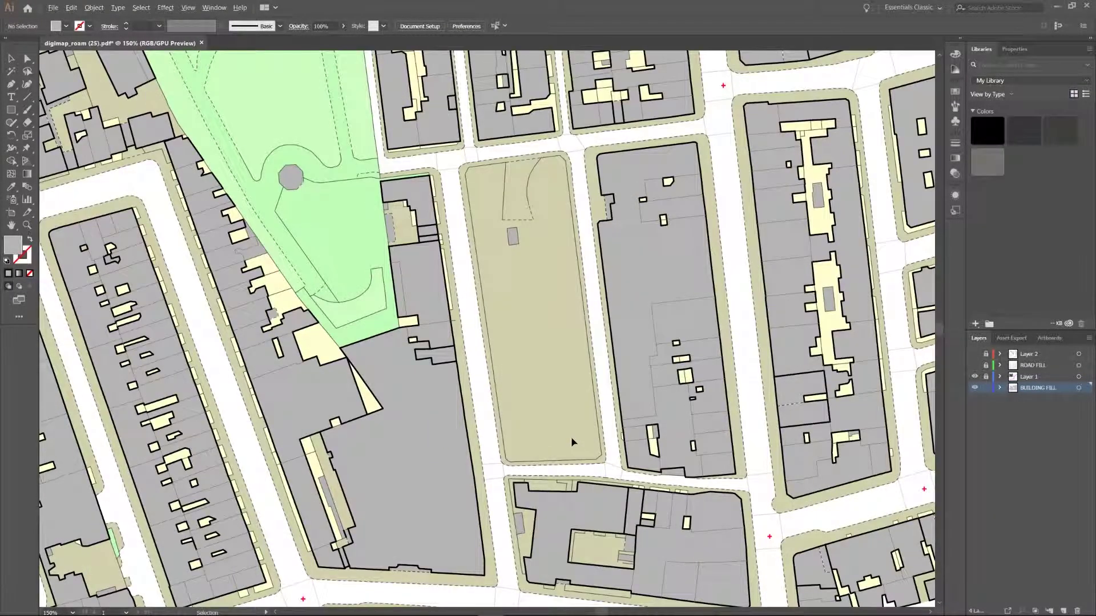
{"action": "scroll", "coordinate": [682, 374], "scroll_direction": "up", "scroll_amount": 1}
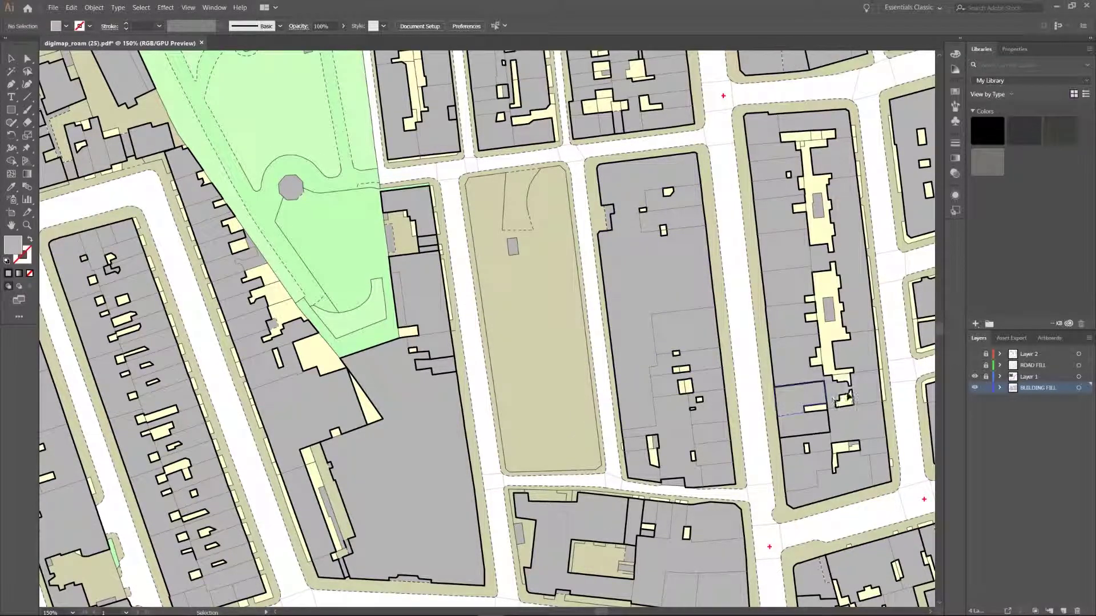
{"action": "scroll", "coordinate": [598, 400], "scroll_direction": "up", "scroll_amount": 2}
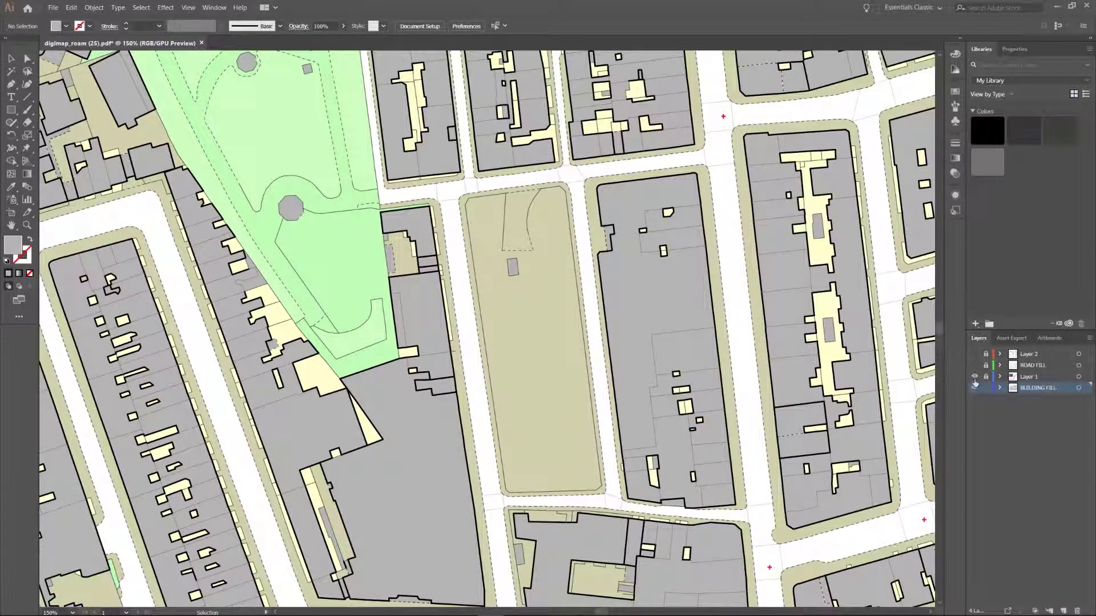
{"action": "scroll", "coordinate": [576, 347], "scroll_direction": "down", "scroll_amount": 1}
{"action": "scroll", "coordinate": [570, 349], "scroll_direction": "up", "scroll_amount": 3}
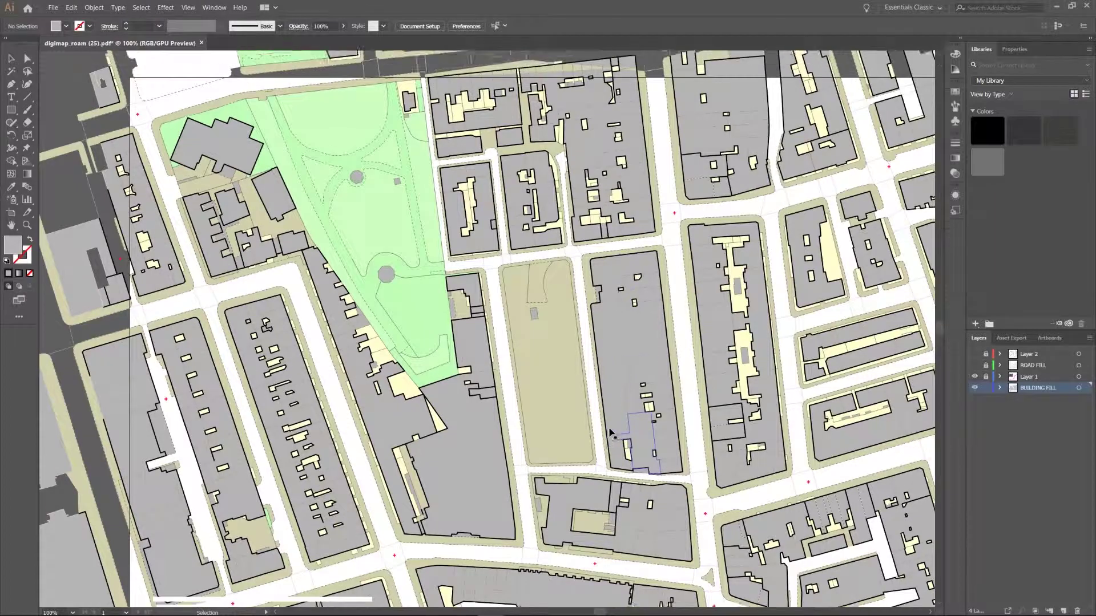
{"action": "left_click", "coordinate": [975, 388]}
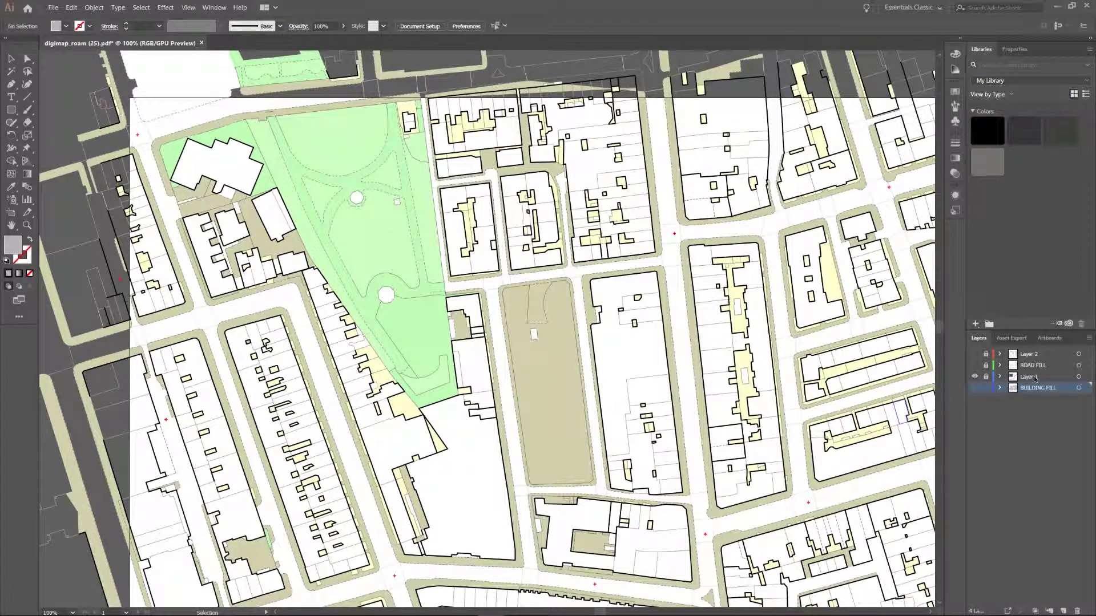
{"action": "scroll", "coordinate": [514, 374], "scroll_direction": "up", "scroll_amount": 1}
{"action": "scroll", "coordinate": [412, 376], "scroll_direction": "up", "scroll_amount": 3}
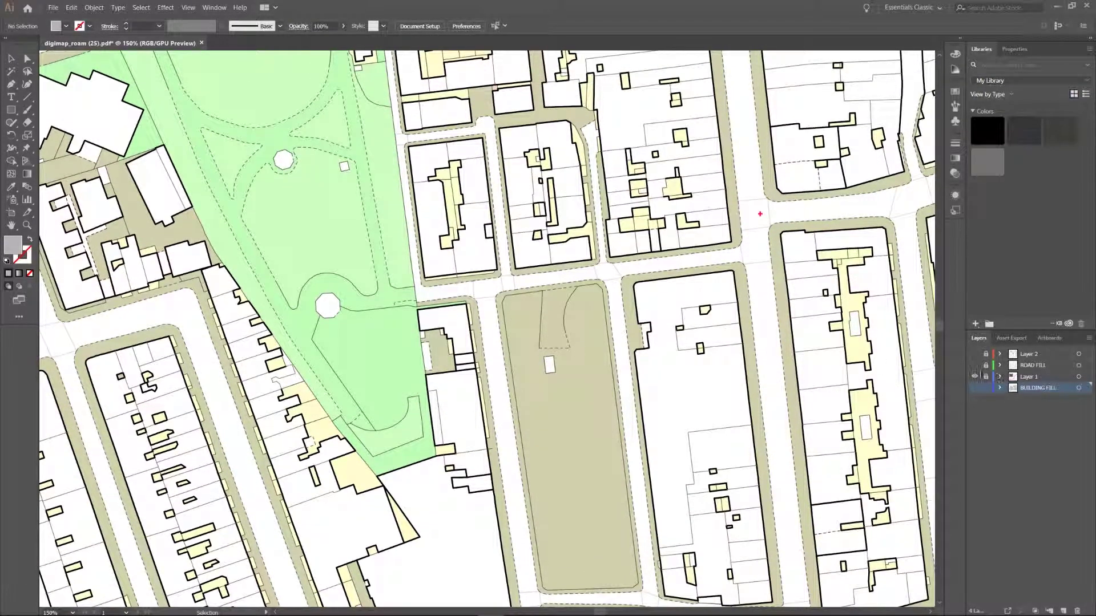
- On Layer 1, select the park's compound path and all objects sharing its opacity
{"action": "left_click", "coordinate": [1037, 377]}
{"action": "scroll", "coordinate": [759, 420], "scroll_direction": "up", "scroll_amount": 2}
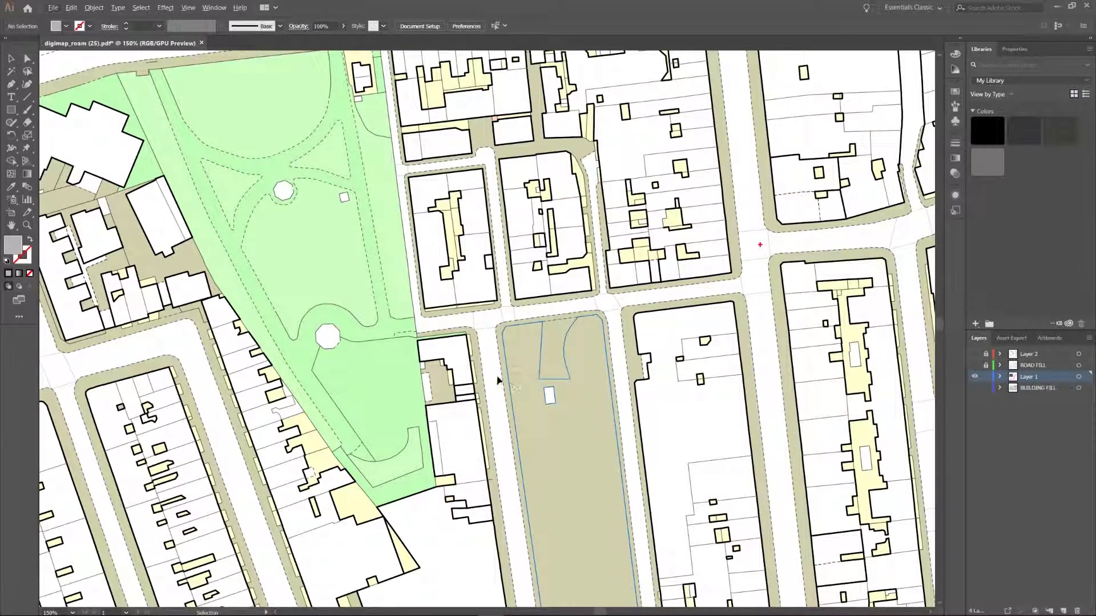
{"action": "left_click", "coordinate": [320, 273]}
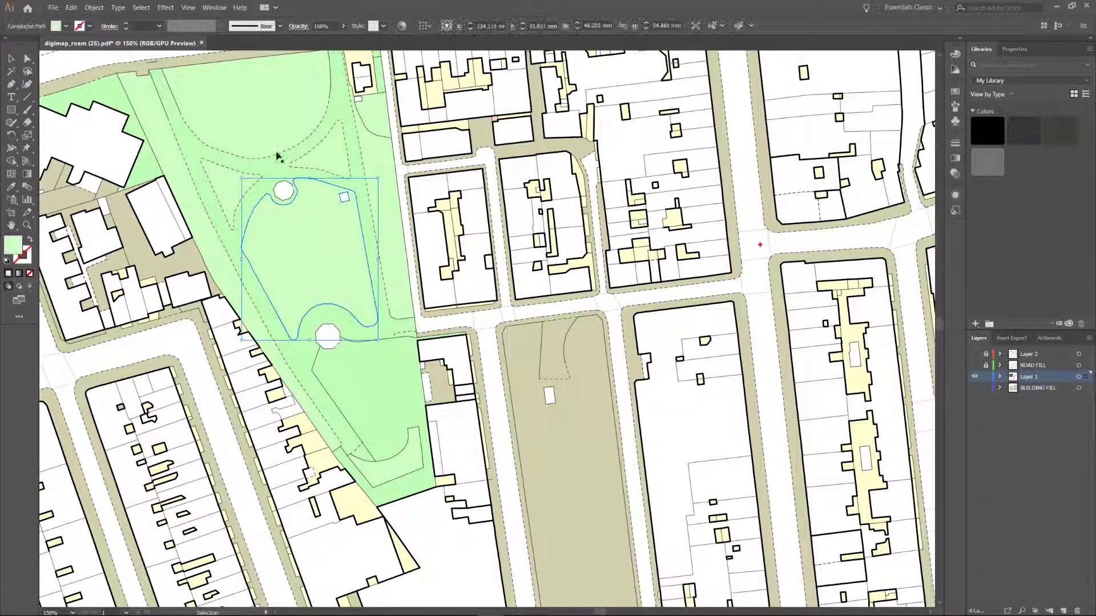
{"action": "left_click", "coordinate": [141, 8]}
{"action": "mouse_move", "coordinate": [203, 97]}
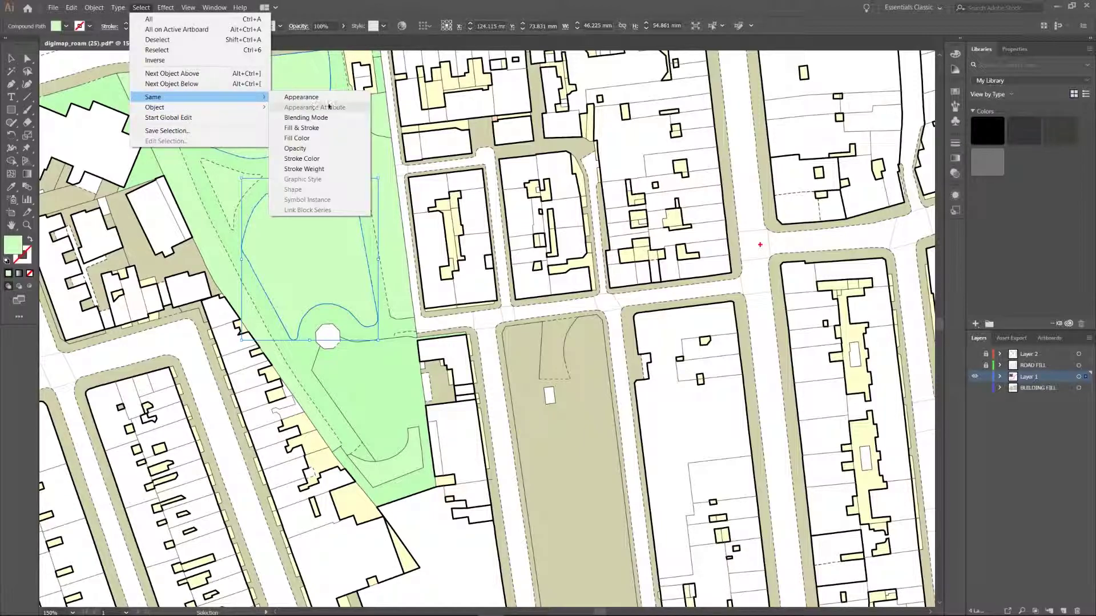
{"action": "left_click", "coordinate": [333, 147]}
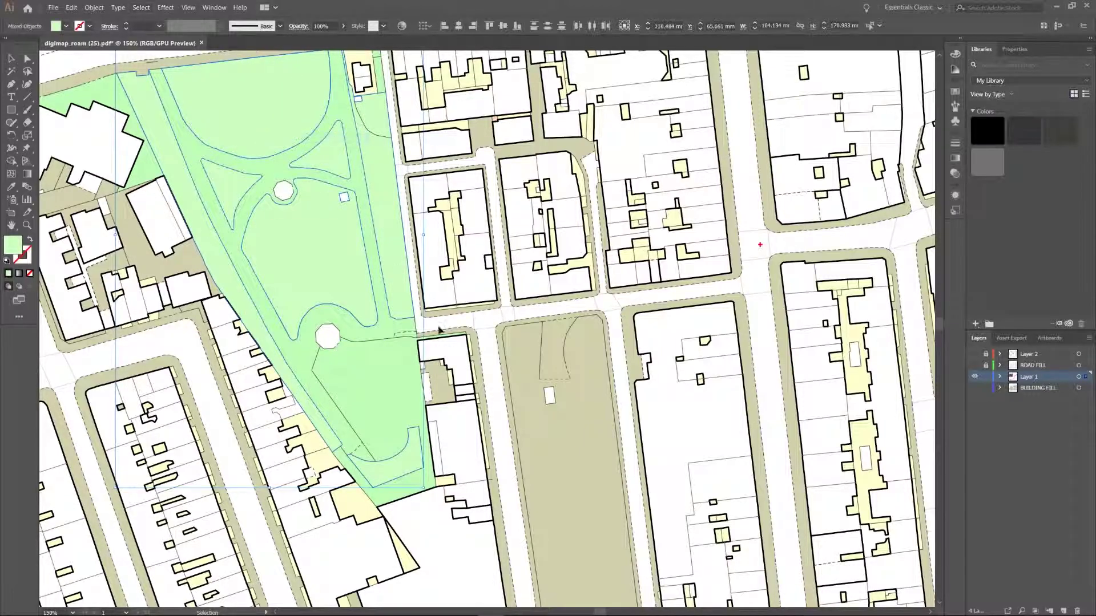
{"action": "key", "text": "ctrl+minus"}
{"action": "key", "text": "ctrl+minus"}
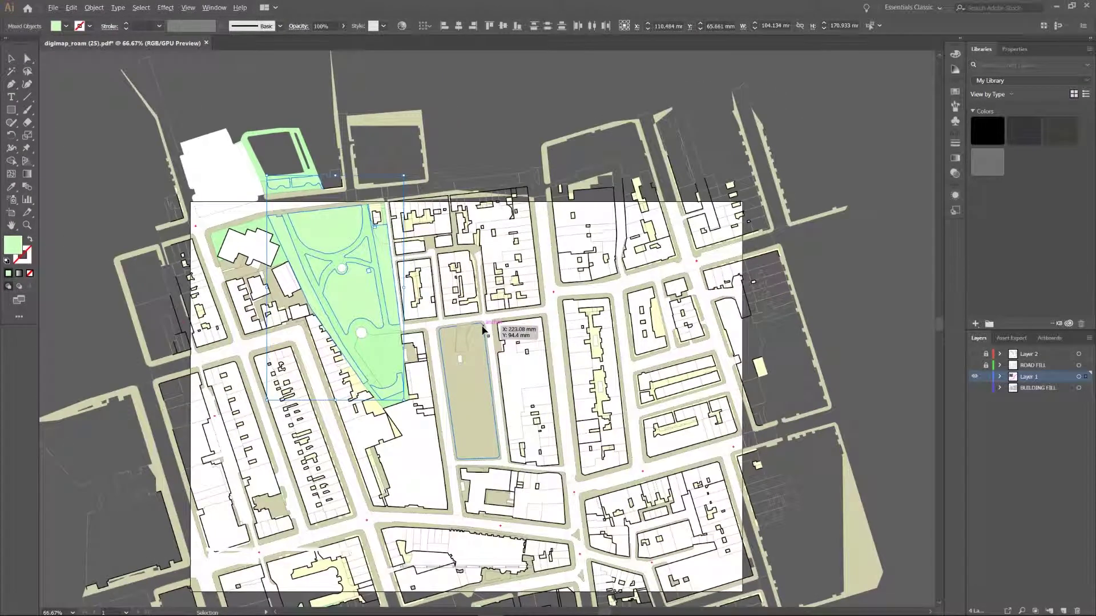
{"action": "key", "text": "ctrl+shift+a"}
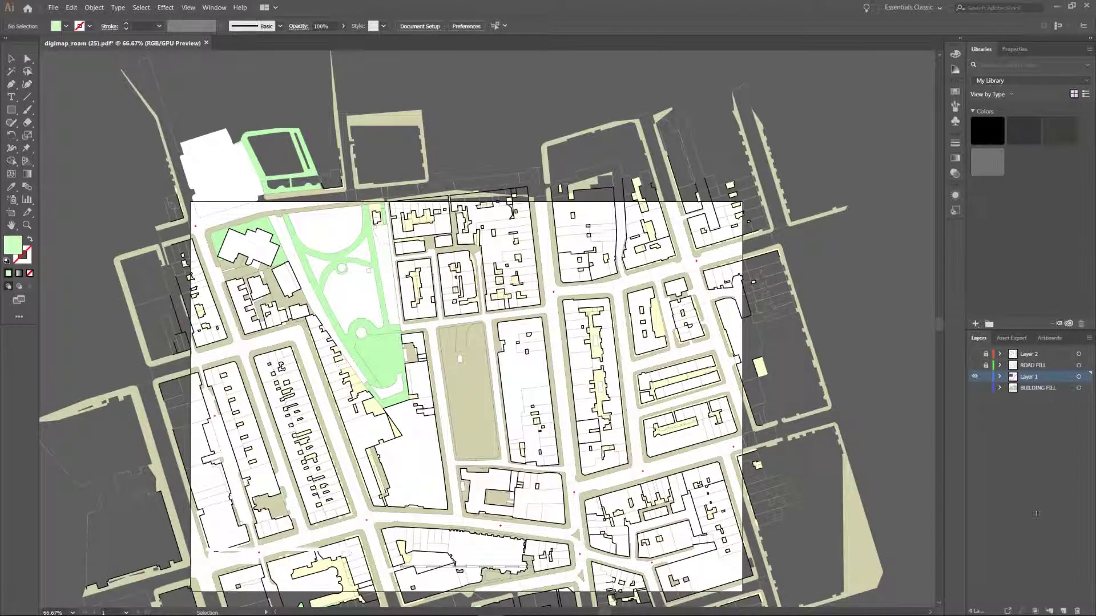
- Paste the park shapes onto a new layer named green, then hide it
{"action": "left_click", "coordinate": [1063, 609]}
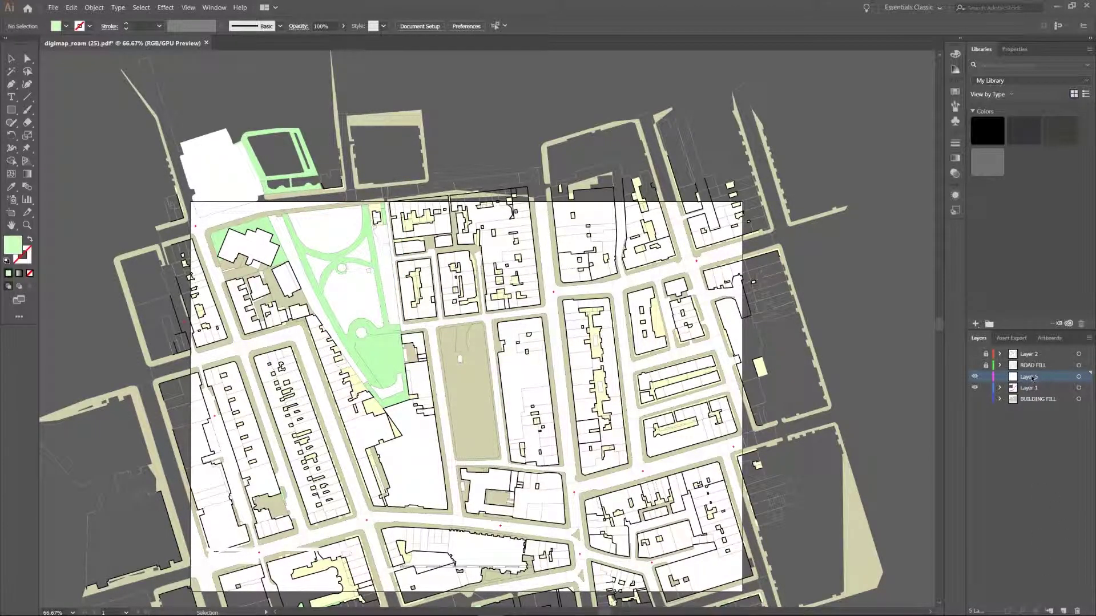
{"action": "key", "text": "ctrl+f"}
{"action": "double_click", "coordinate": [1030, 376]}
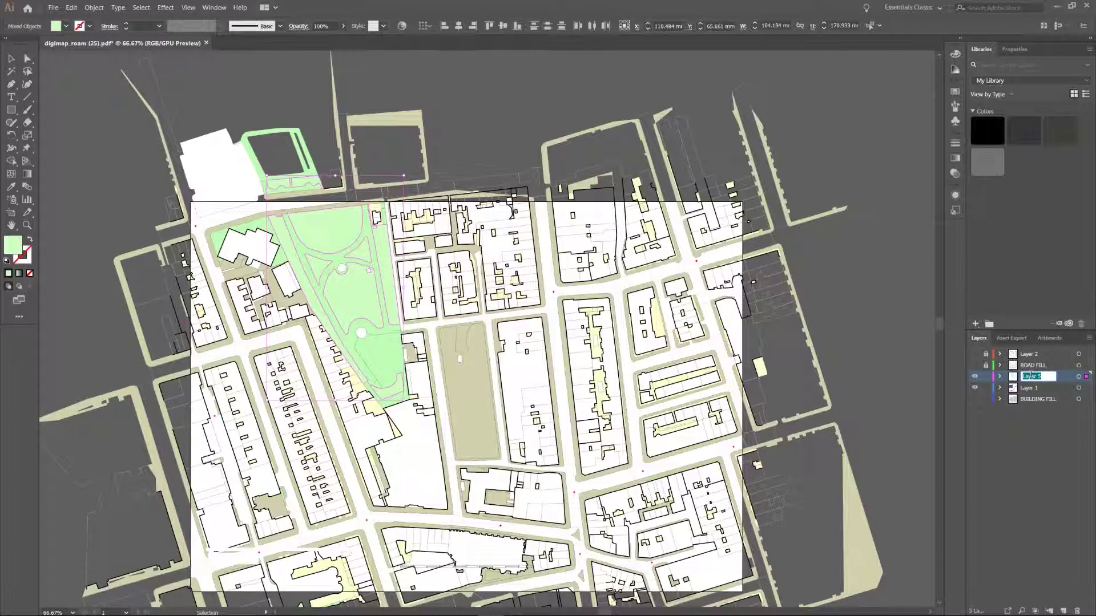
{"action": "type", "text": "Preen"}
{"action": "key", "text": "Return"}
{"action": "left_click", "coordinate": [973, 378]}
- Move the leftover park paths from Layer 1 onto the hidden green layer
{"action": "left_click", "coordinate": [377, 361]}
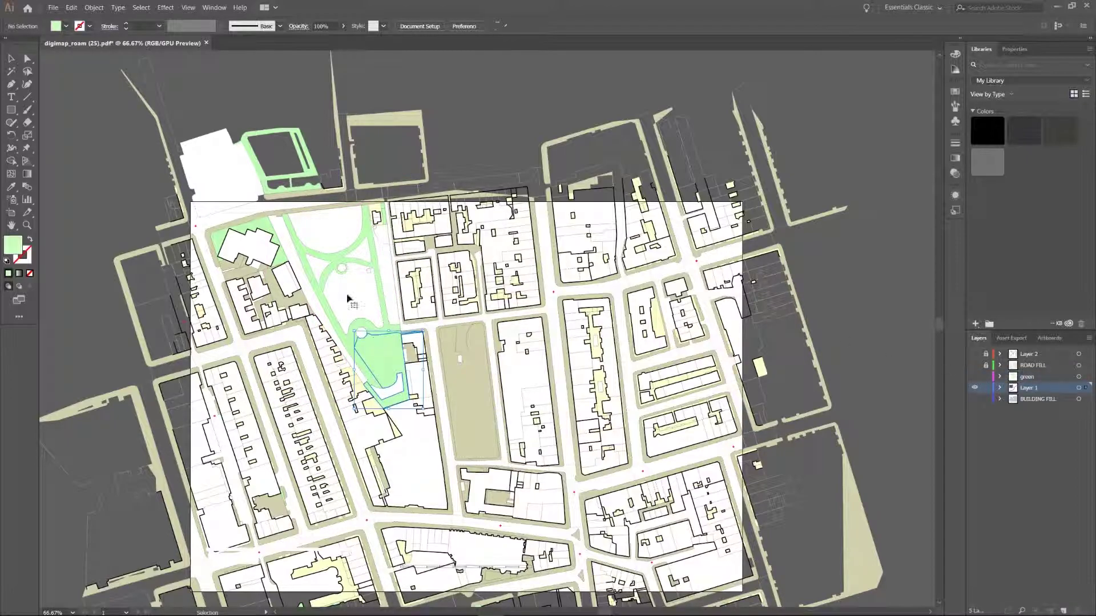
{"action": "left_click", "coordinate": [141, 7]}
{"action": "mouse_move", "coordinate": [179, 99]}
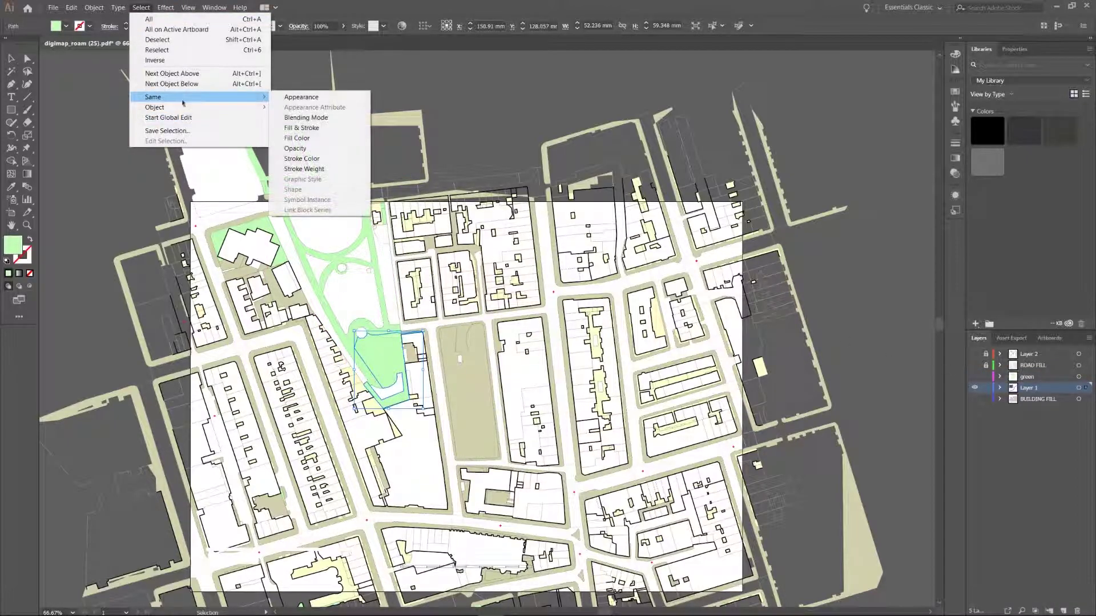
{"action": "left_click", "coordinate": [303, 98]}
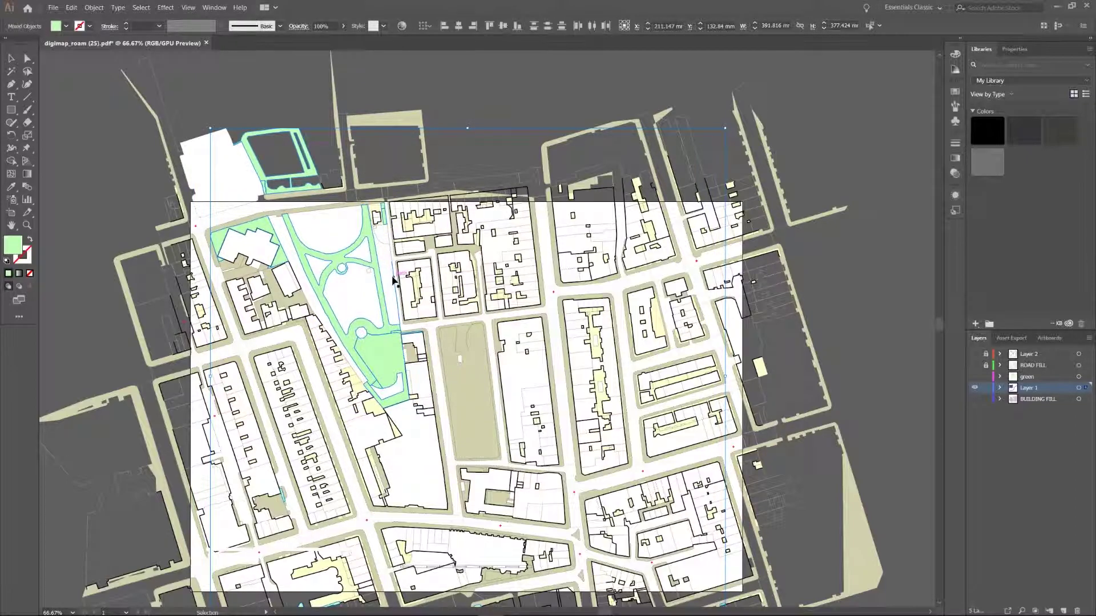
{"action": "key", "text": "Delete"}
{"action": "key", "text": "v"}
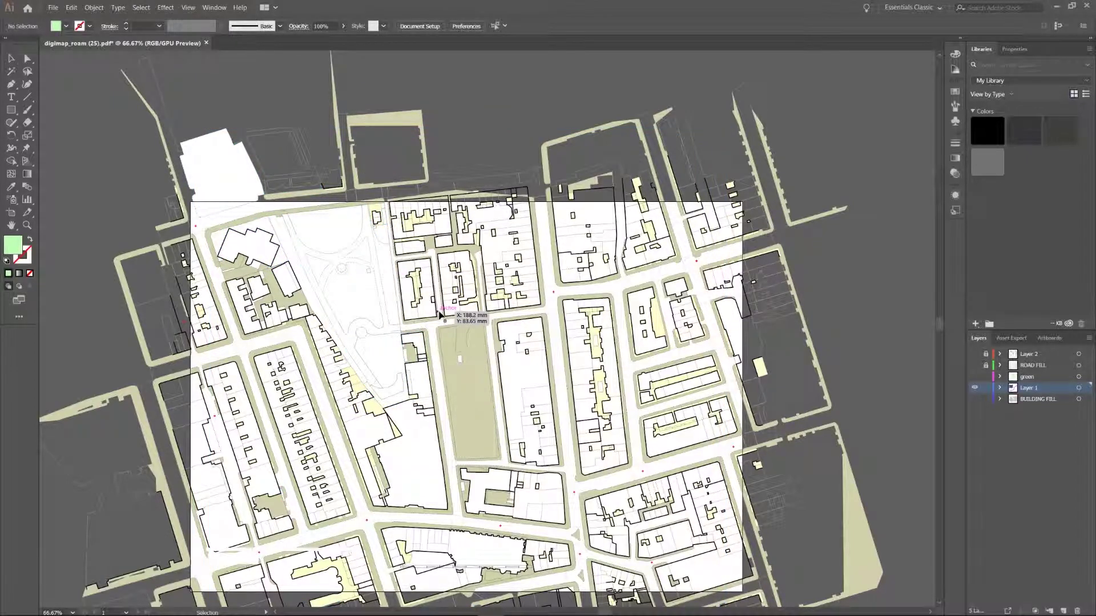
{"action": "scroll", "coordinate": [440, 308], "scroll_direction": "down", "scroll_amount": 1}
{"action": "left_click", "coordinate": [1033, 376]}
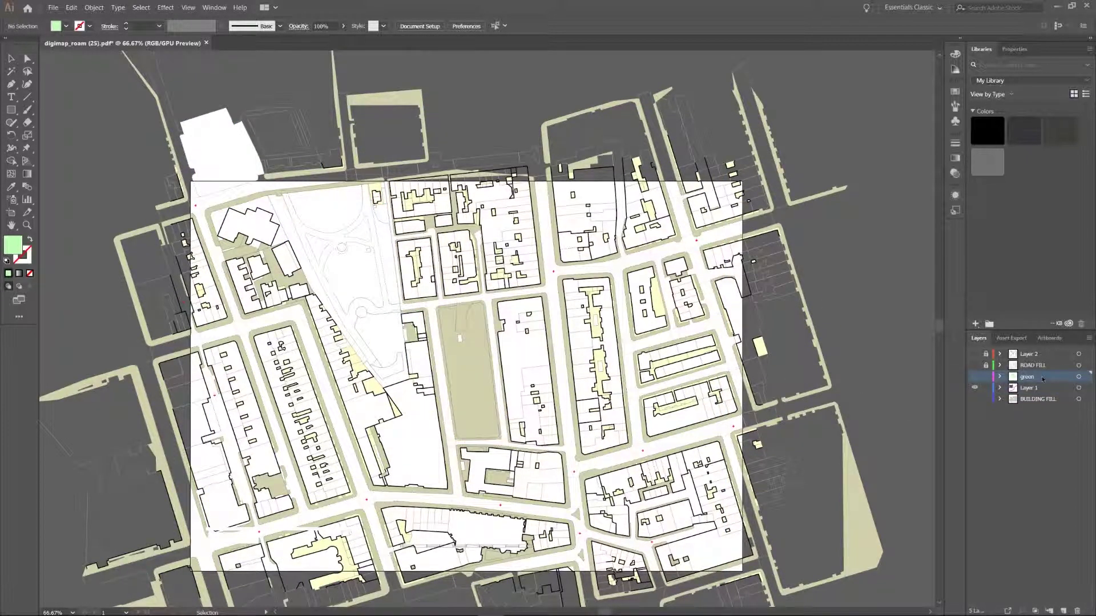
{"action": "key", "text": "ctrl+v"}
{"action": "left_click", "coordinate": [601, 328]}
{"action": "left_click", "coordinate": [975, 378]}
- Select a thin dashed outline path beside the road junction
{"action": "scroll", "coordinate": [363, 268], "scroll_direction": "up", "scroll_amount": 4}
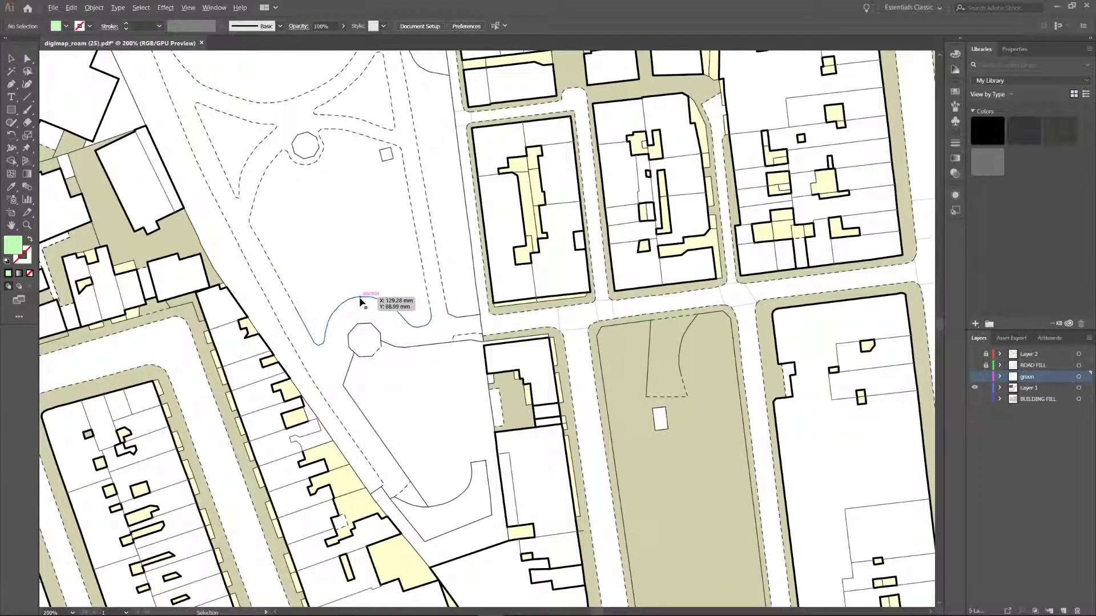
{"action": "scroll", "coordinate": [579, 370], "scroll_direction": "up", "scroll_amount": 1}
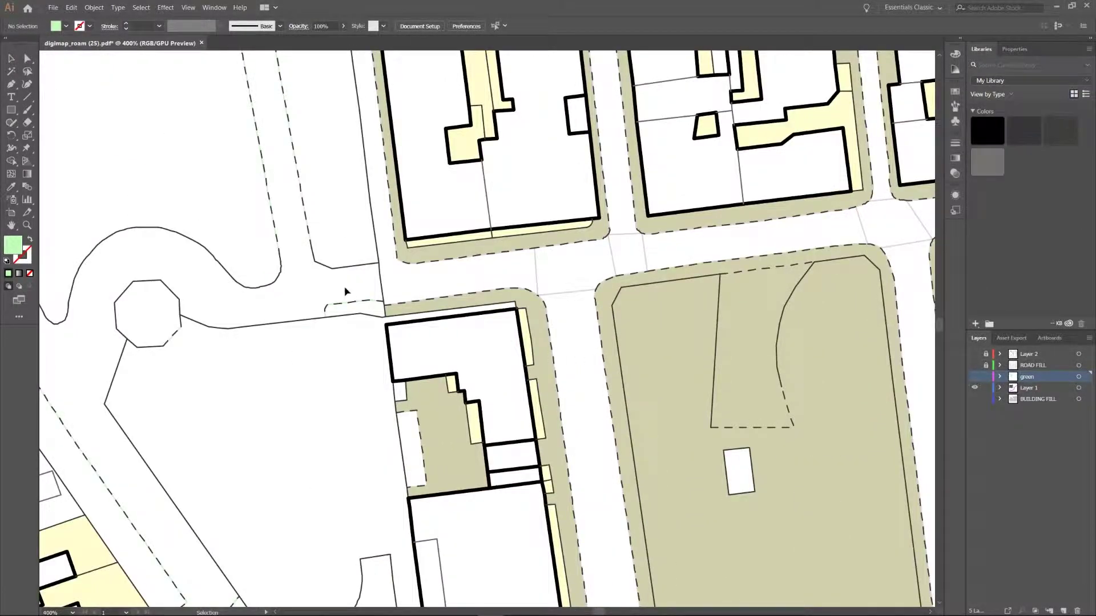
{"action": "scroll", "coordinate": [345, 291], "scroll_direction": "up", "scroll_amount": 2}
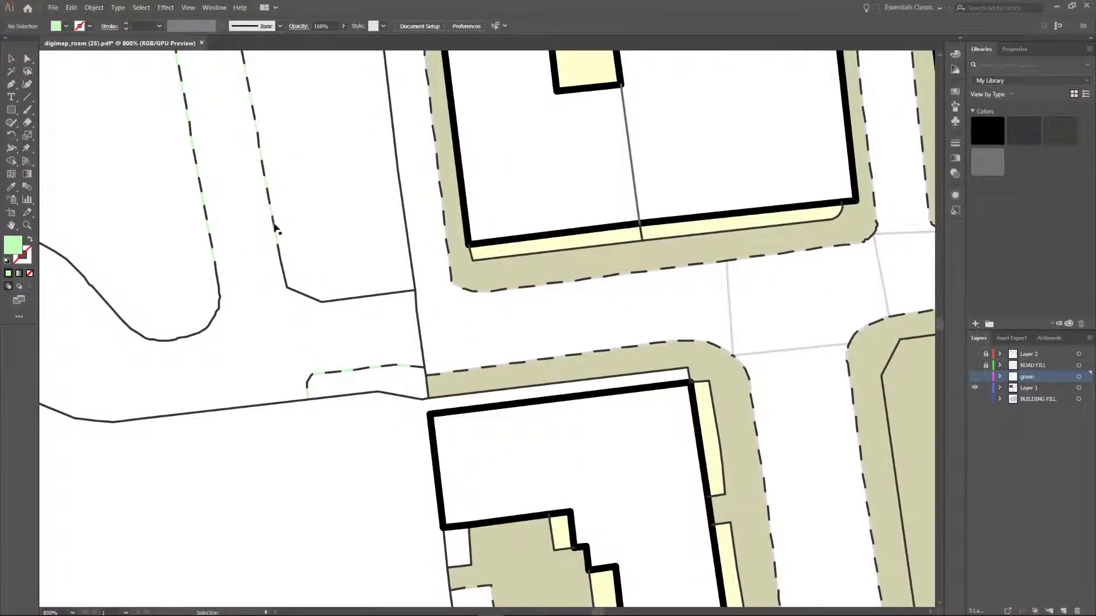
{"action": "left_click", "coordinate": [274, 228]}
{"action": "scroll", "coordinate": [290, 267], "scroll_direction": "up", "scroll_amount": 3}
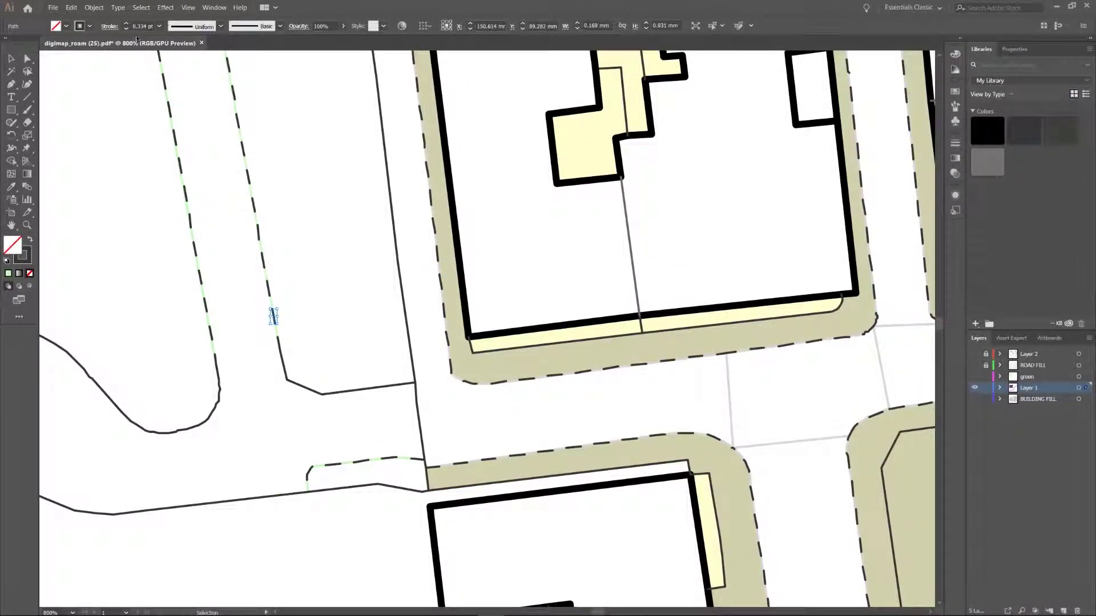
- Try selecting all paths on the same layer, then deselect and pan to the northern blocks
{"action": "left_click", "coordinate": [144, 9]}
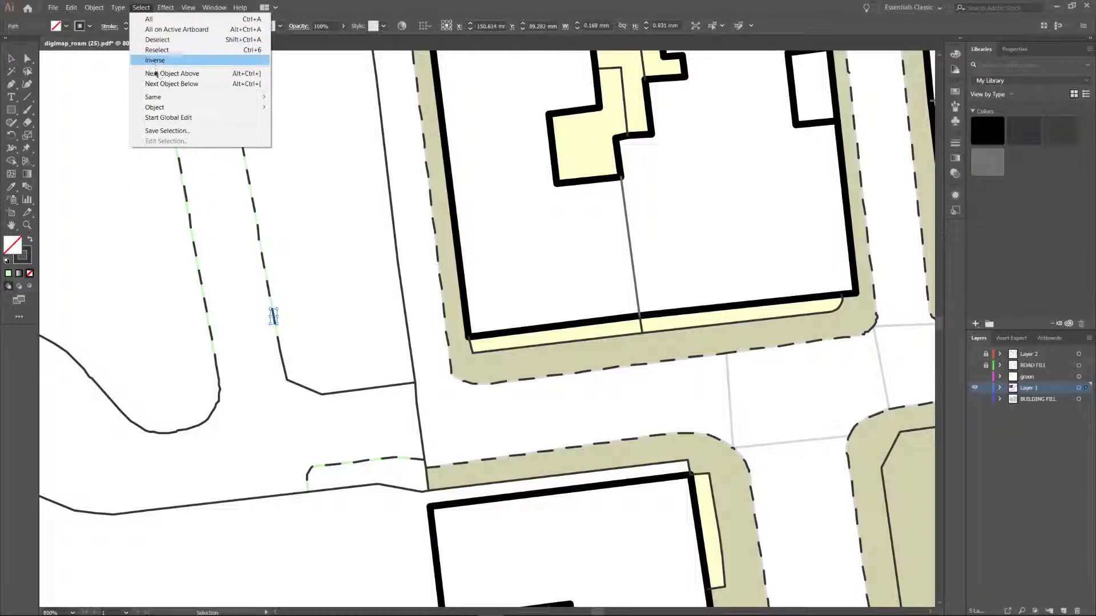
{"action": "mouse_move", "coordinate": [159, 99]}
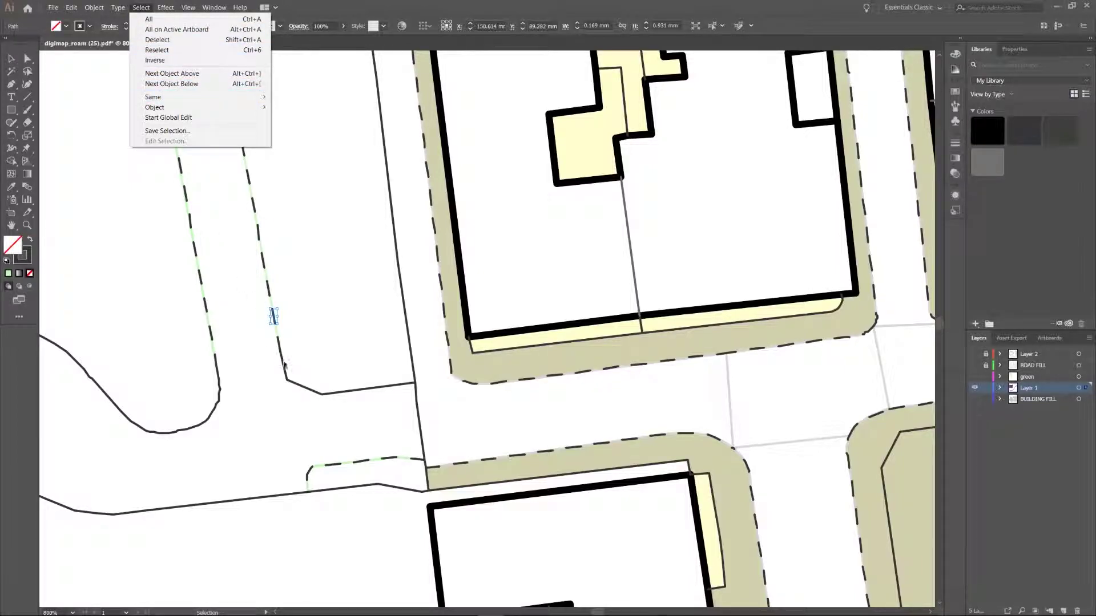
{"action": "mouse_move", "coordinate": [194, 106]}
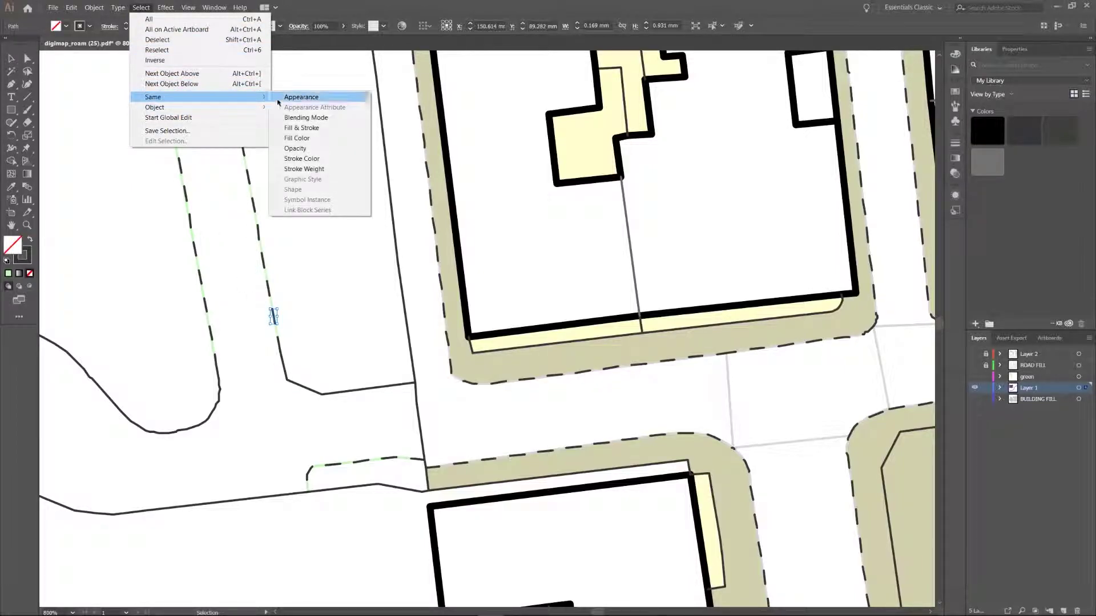
{"action": "left_click", "coordinate": [297, 96]}
{"action": "scroll", "coordinate": [335, 318], "scroll_direction": "down", "scroll_amount": 5}
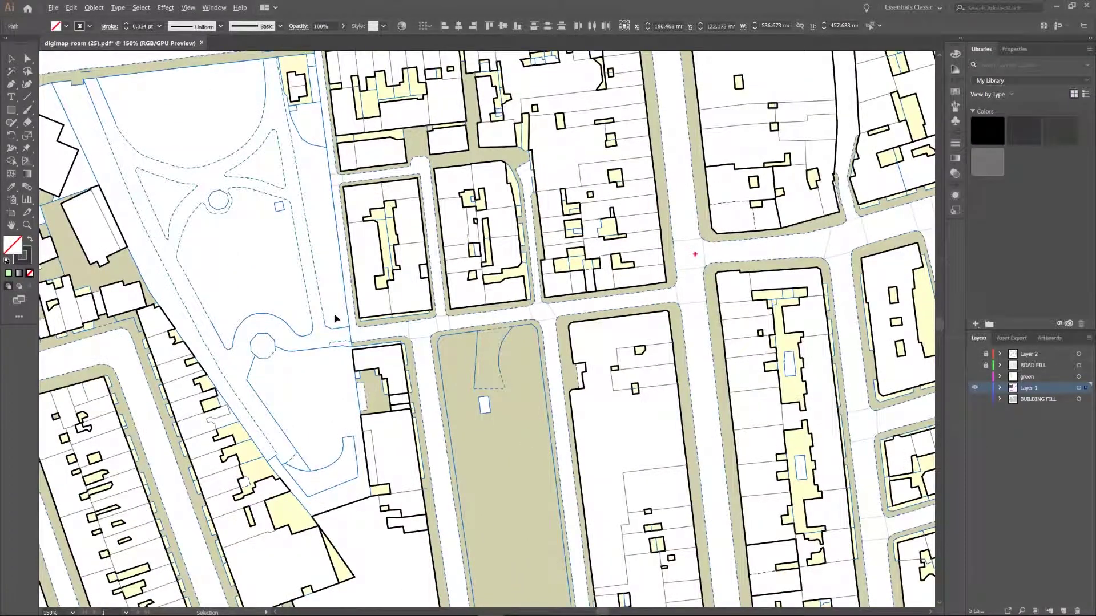
{"action": "key", "text": "a"}
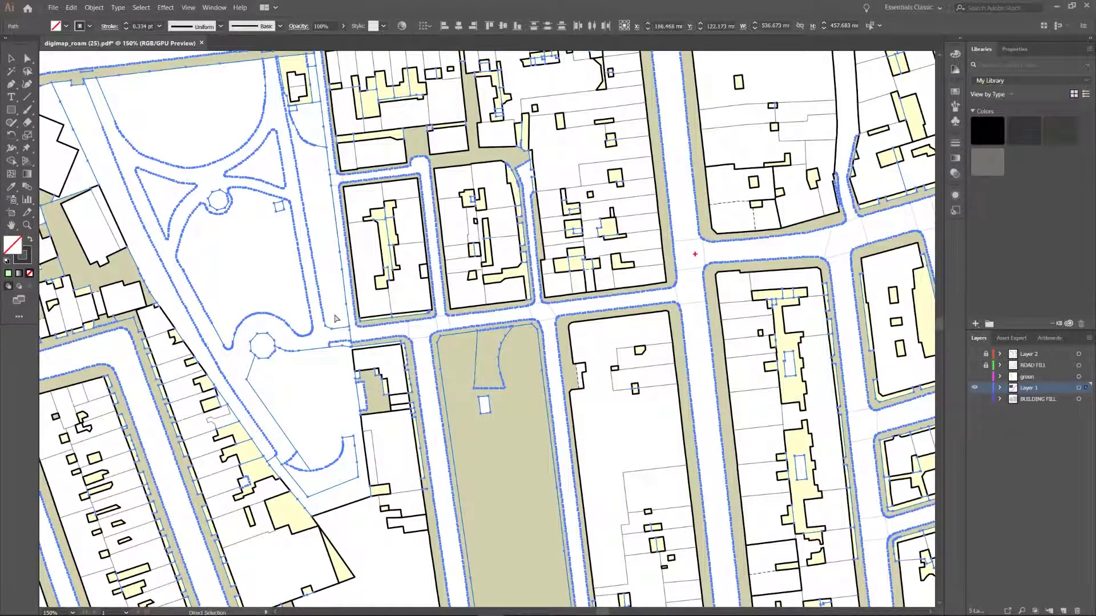
{"action": "left_click", "coordinate": [335, 319]}
{"action": "key", "text": "v"}
{"action": "scroll", "coordinate": [385, 375], "scroll_direction": "up", "scroll_amount": 3}
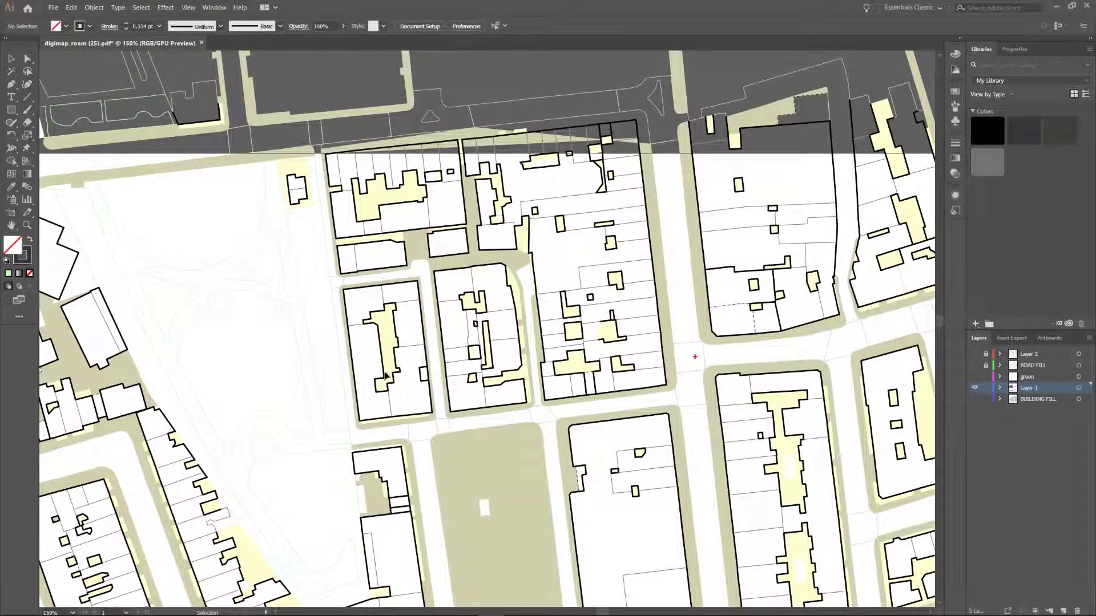
{"action": "left_click_drag", "start_coordinate": [632, 308], "coordinate": [730, 347]}
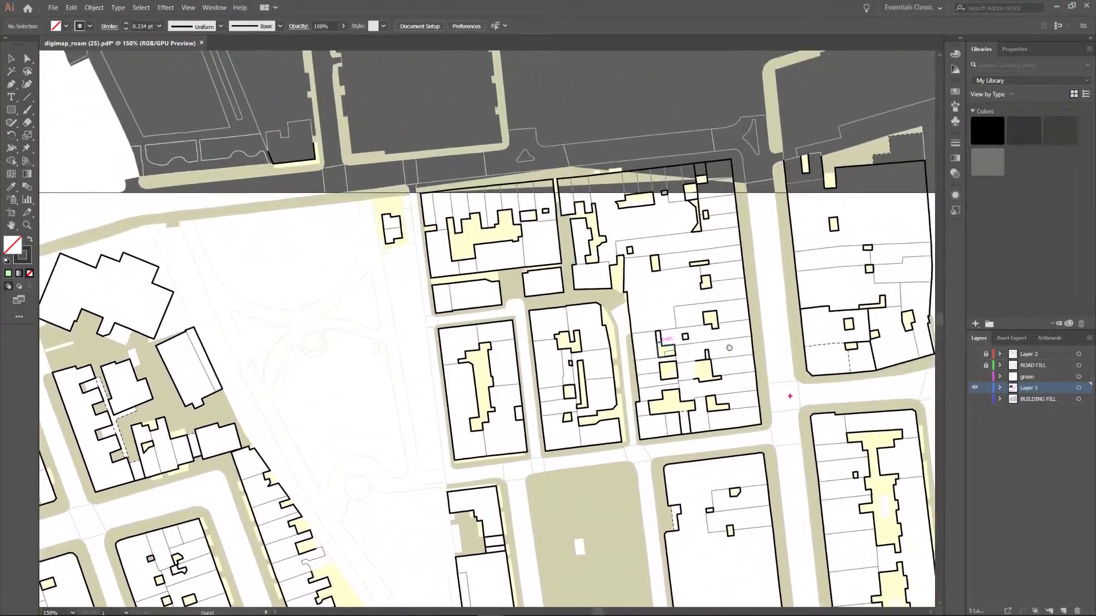
- Select all paths with the same stroke weight and paste them onto a new OUTLINES layer
{"action": "left_click", "coordinate": [141, 8]}
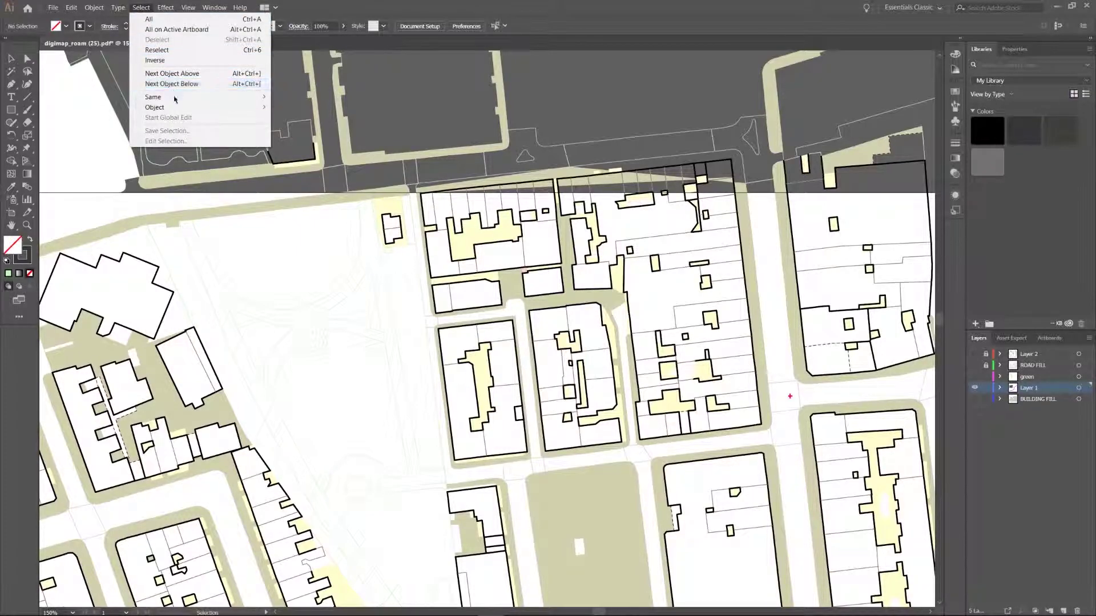
{"action": "mouse_move", "coordinate": [174, 98]}
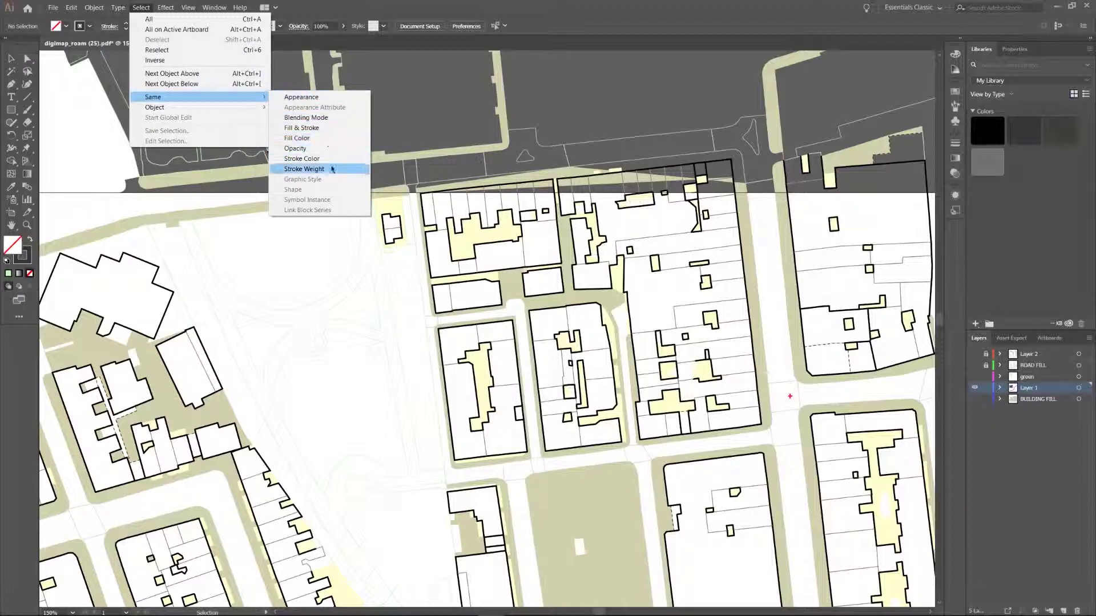
{"action": "left_click", "coordinate": [736, 299]}
{"action": "scroll", "coordinate": [736, 300], "scroll_direction": "down", "scroll_amount": 1}
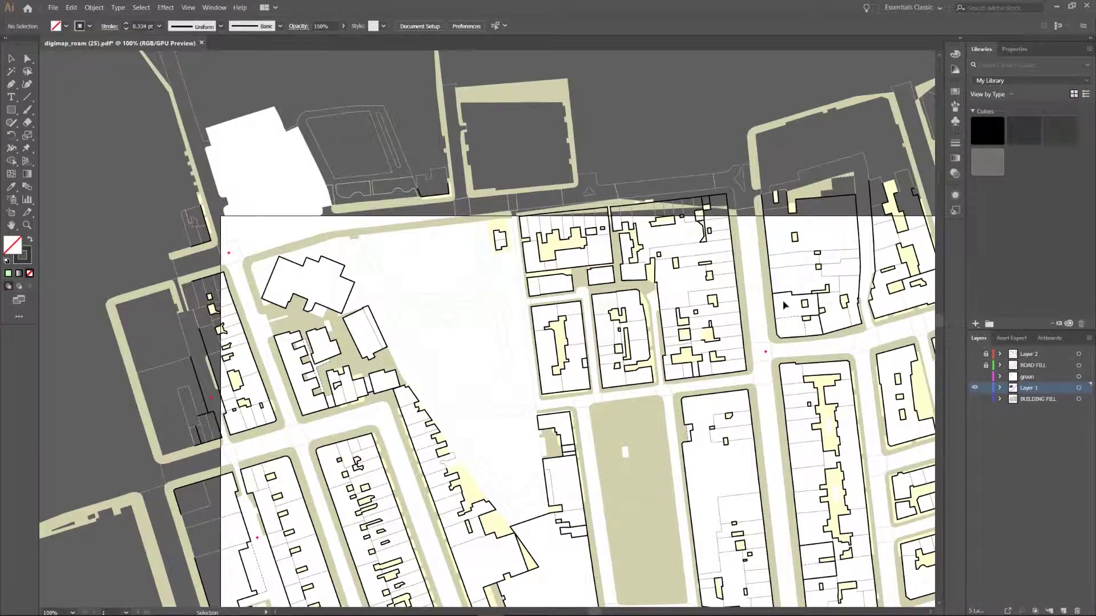
{"action": "left_click", "coordinate": [1064, 611]}
{"action": "double_click", "coordinate": [1029, 388]}
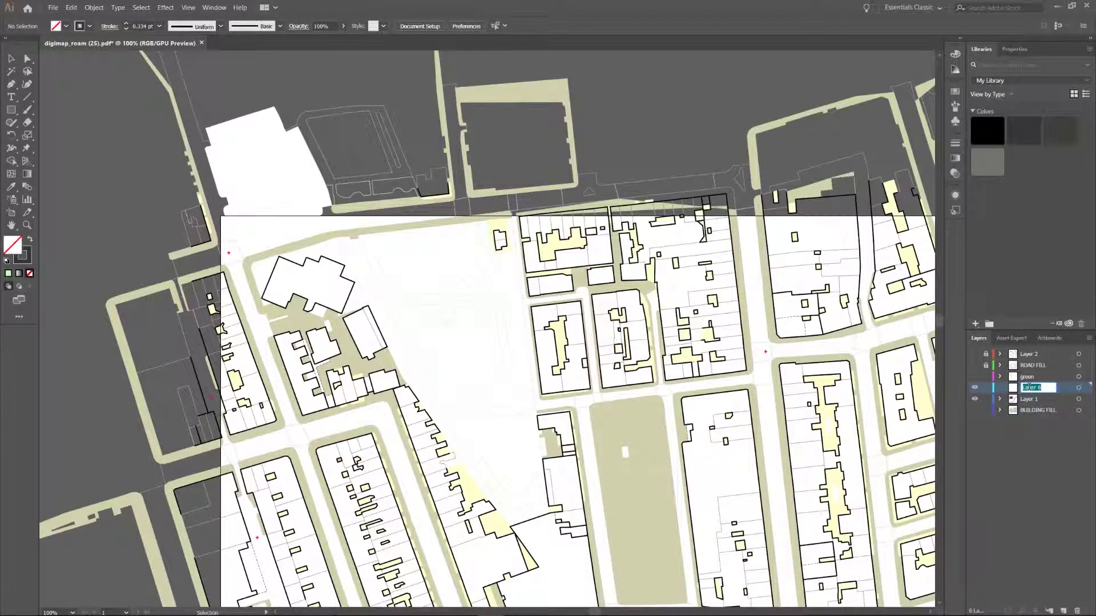
{"action": "type", "text": "UTLINES"}
{"action": "key", "text": "ctrl+shift+v"}
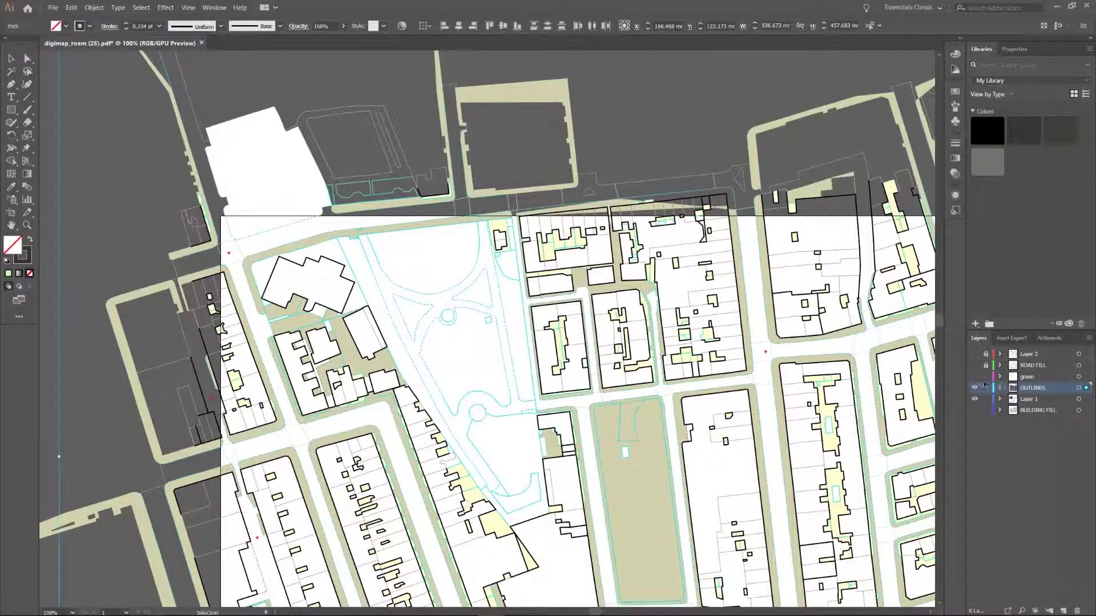
{"action": "left_click", "coordinate": [696, 105]}
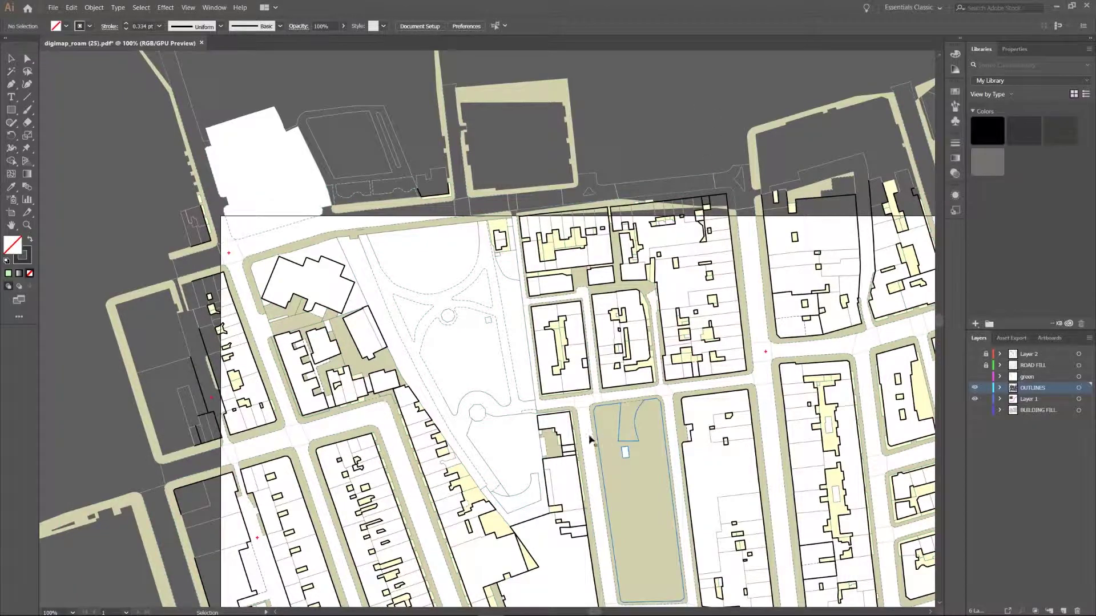
{"action": "scroll", "coordinate": [576, 436], "scroll_direction": "up", "scroll_amount": 3}
- Toggle the OUTLINES layer's visibility a few times, leaving it hidden
{"action": "left_click", "coordinate": [975, 388]}
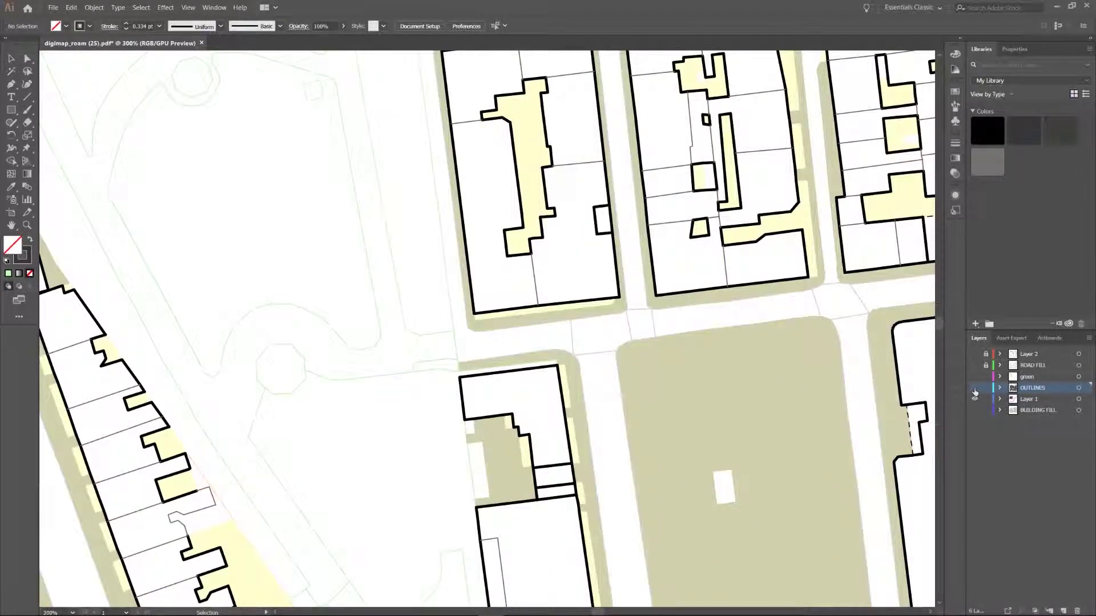
{"action": "left_click", "coordinate": [974, 388]}
{"action": "left_click", "coordinate": [975, 388]}
{"action": "left_click", "coordinate": [975, 388]}
{"action": "left_click", "coordinate": [974, 388]}
- Select all paths sharing a park-edge path's stroke colour, then zoom out and deselect
{"action": "left_click", "coordinate": [420, 371]}
{"action": "left_click_drag", "start_coordinate": [304, 161], "coordinate": [447, 264]}
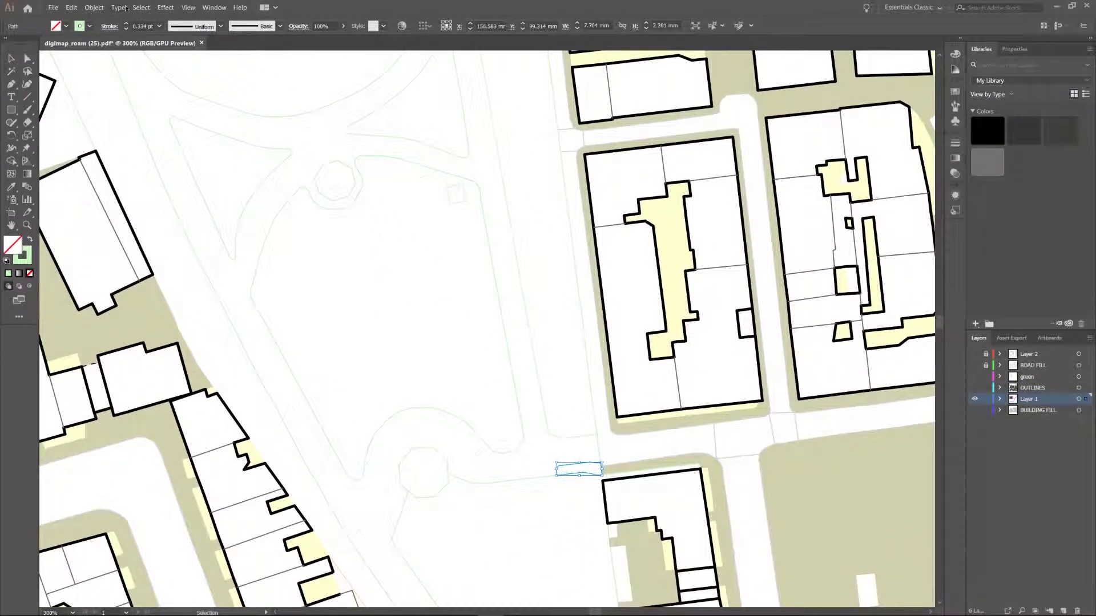
{"action": "left_click", "coordinate": [141, 7]}
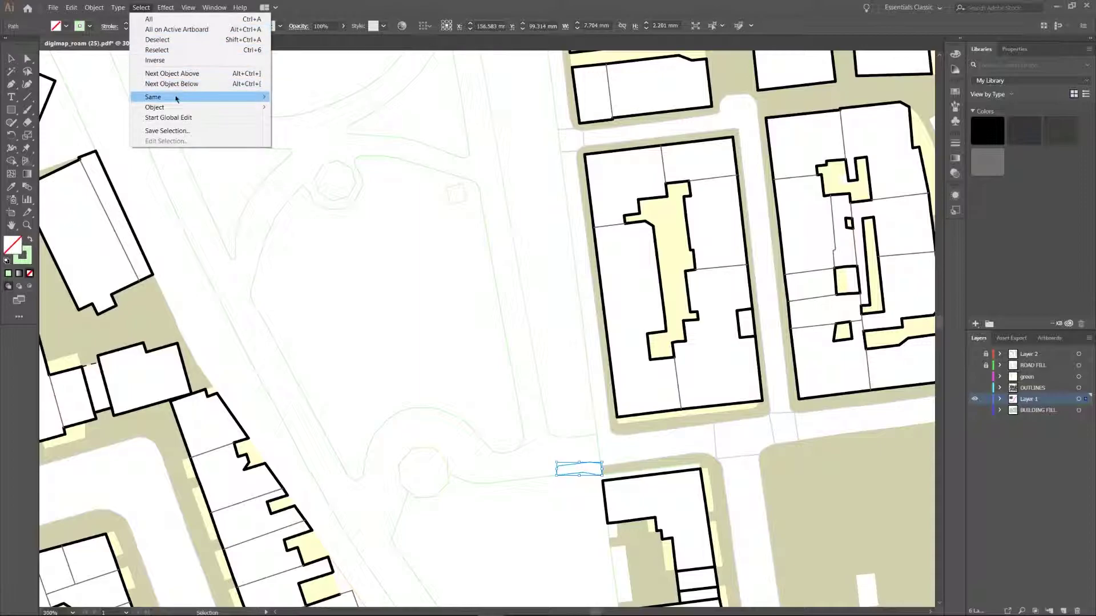
{"action": "left_click", "coordinate": [330, 159]}
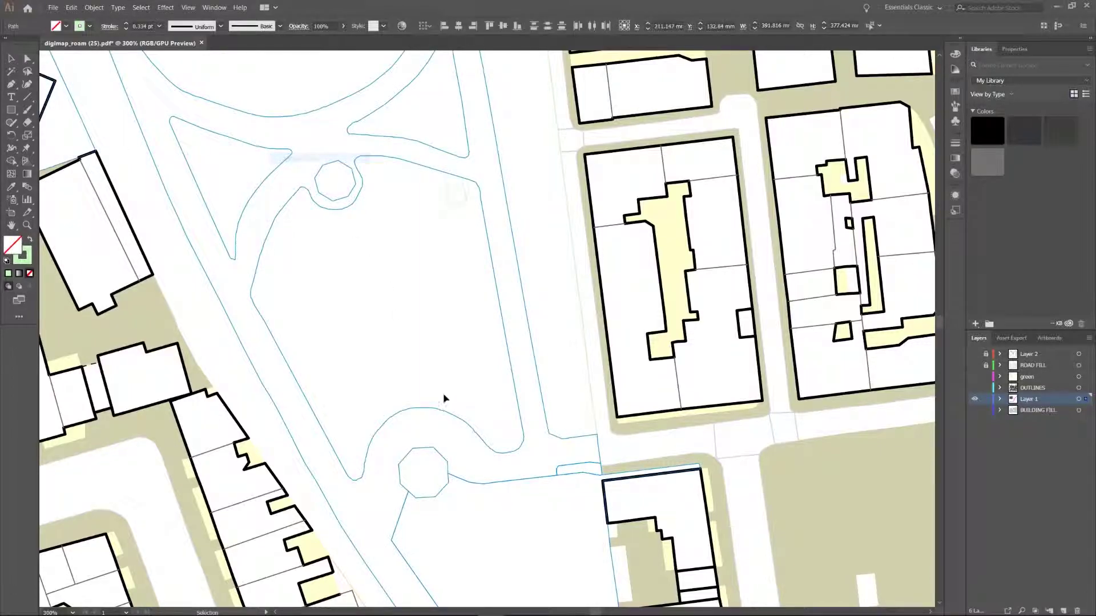
{"action": "key", "text": "ctrl+1"}
{"action": "left_click", "coordinate": [464, 406]}
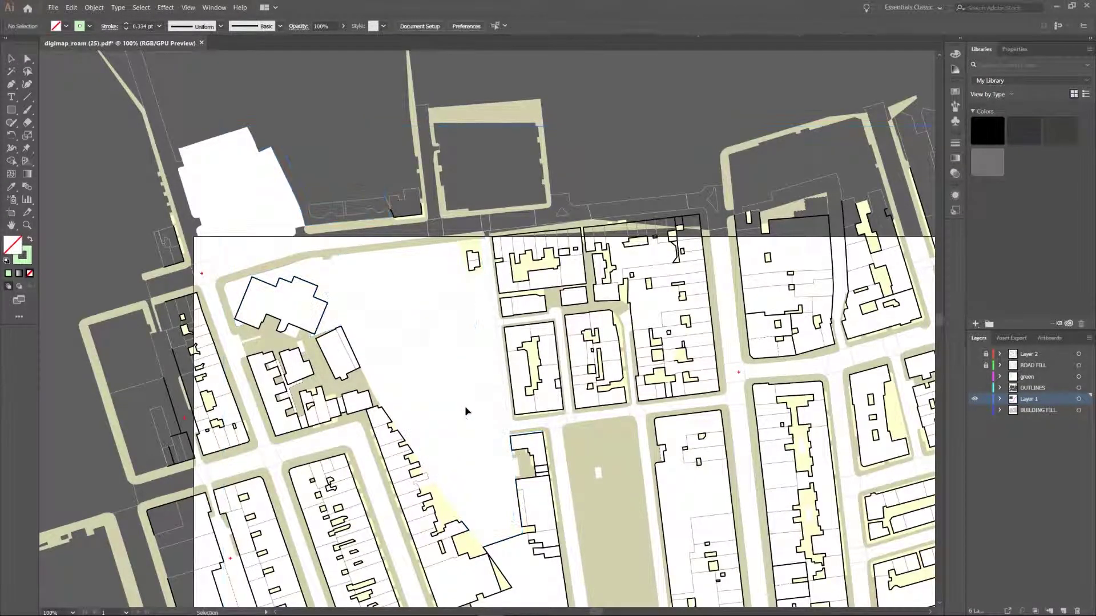
{"action": "scroll", "coordinate": [465, 400], "scroll_direction": "up", "scroll_amount": 5}
{"action": "scroll", "coordinate": [566, 378], "scroll_direction": "down", "scroll_amount": 4}
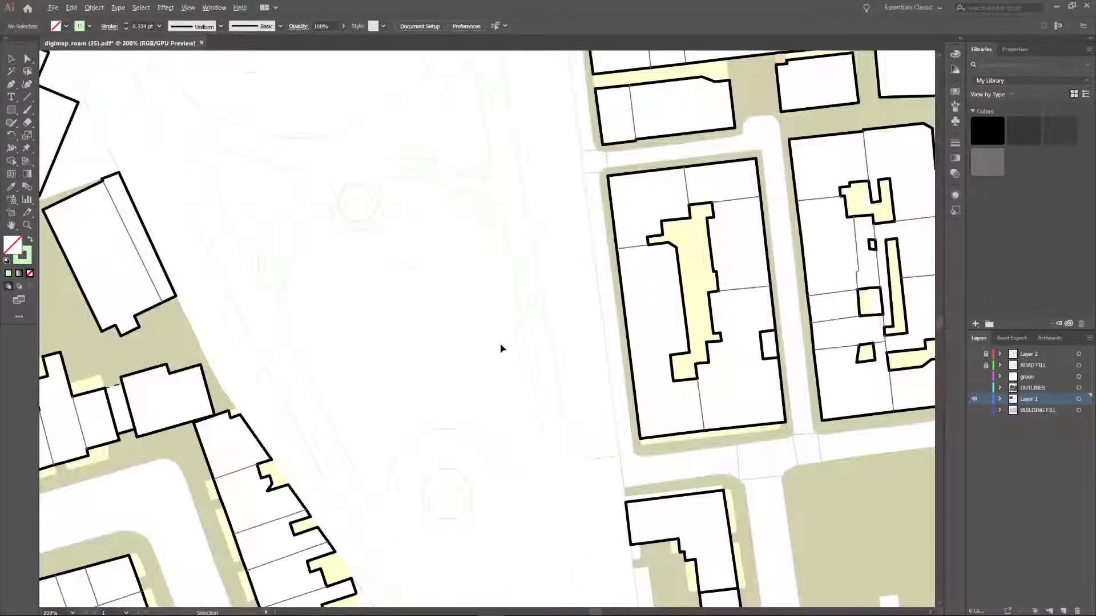
{"action": "scroll", "coordinate": [484, 381], "scroll_direction": "up", "scroll_amount": 4}
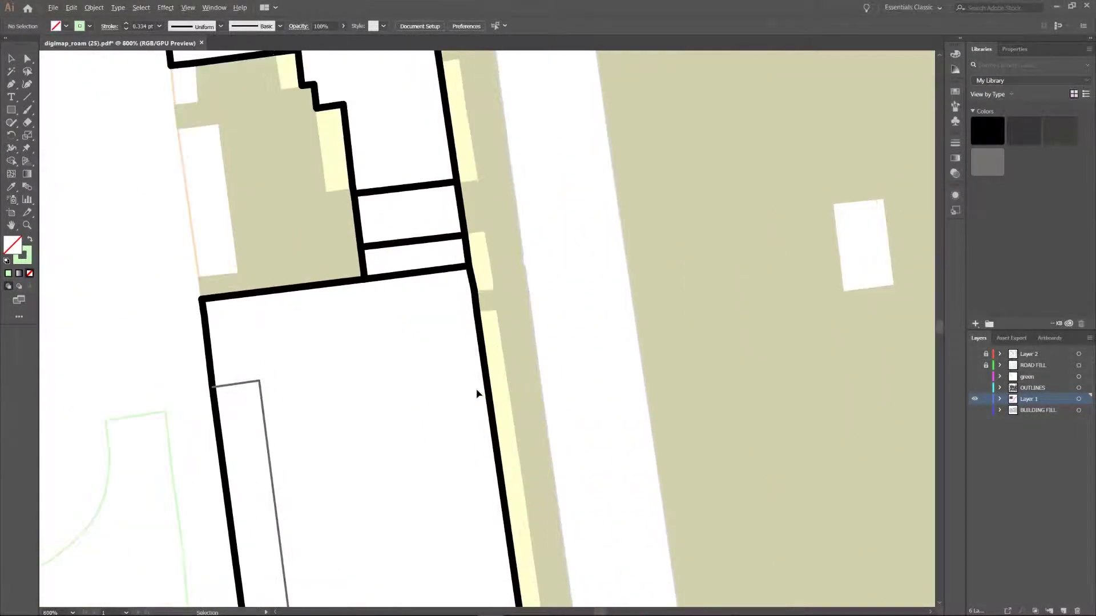
- Select every building outline path with the same stroke weight and cut them
{"action": "left_click", "coordinate": [487, 385]}
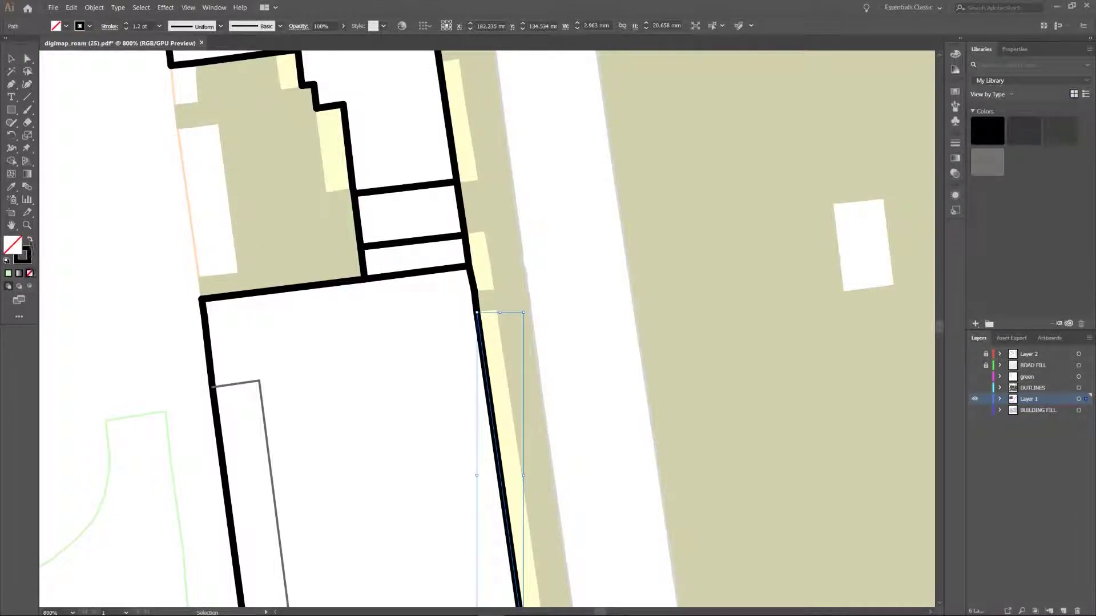
{"action": "scroll", "coordinate": [381, 381], "scroll_direction": "up", "scroll_amount": 3}
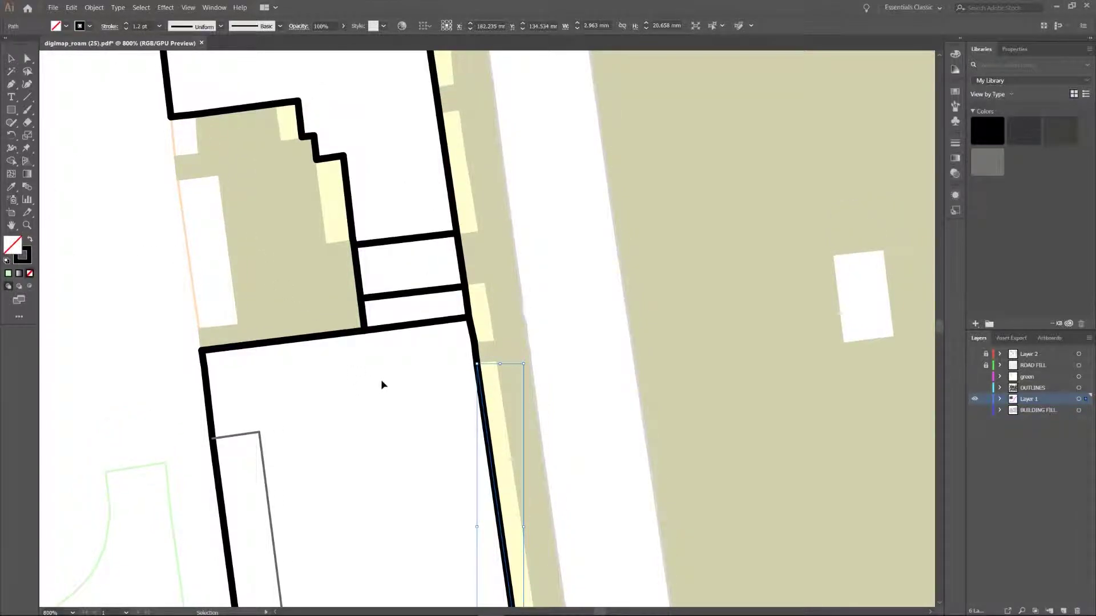
{"action": "scroll", "coordinate": [381, 379], "scroll_direction": "down", "scroll_amount": 3}
{"action": "scroll", "coordinate": [382, 379], "scroll_direction": "up", "scroll_amount": 3}
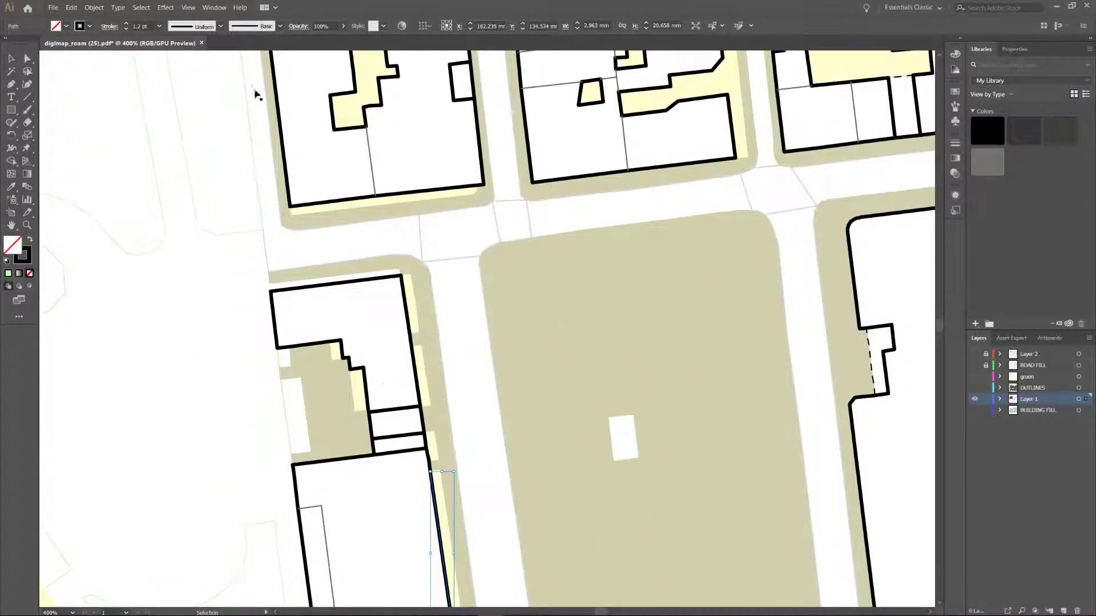
{"action": "scroll", "coordinate": [432, 310], "scroll_direction": "down", "scroll_amount": 1}
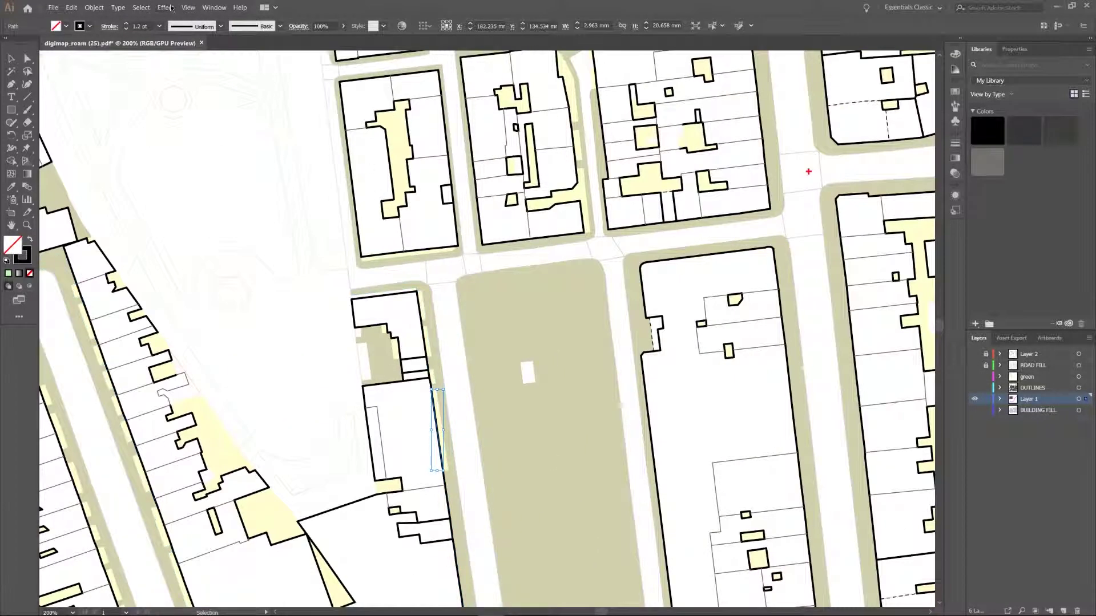
{"action": "left_click", "coordinate": [140, 7]}
{"action": "mouse_move", "coordinate": [200, 97]}
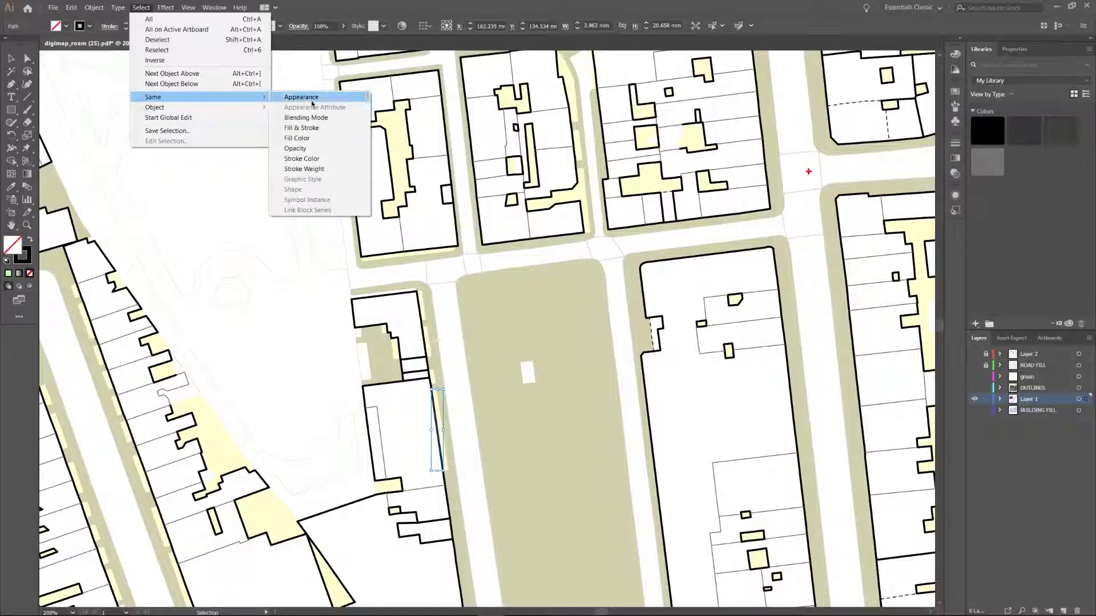
{"action": "left_click", "coordinate": [304, 169]}
{"action": "scroll", "coordinate": [480, 296], "scroll_direction": "down", "scroll_amount": 1}
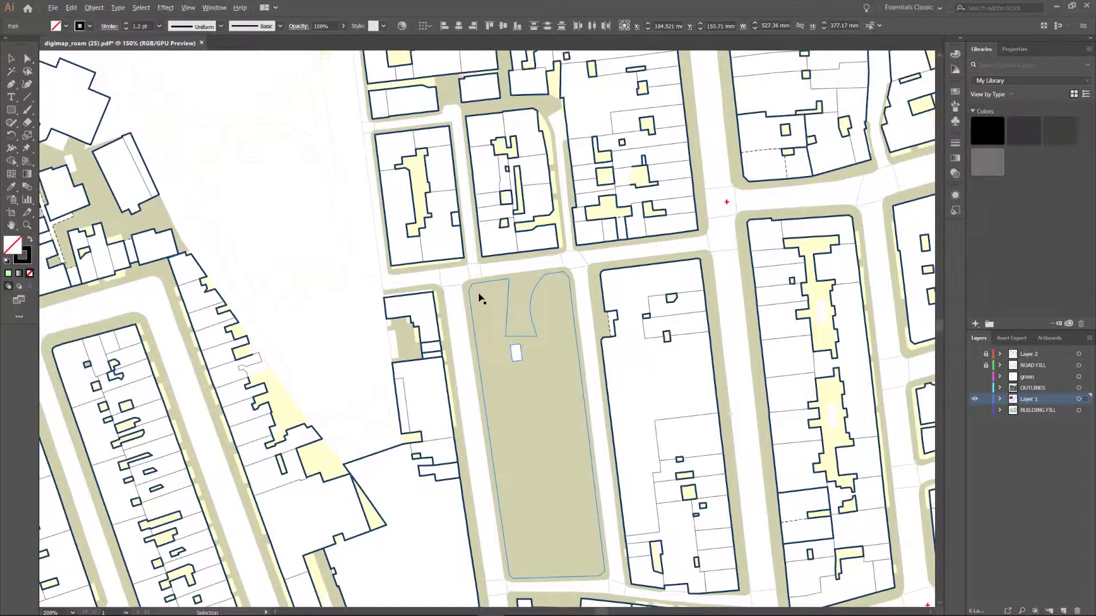
{"action": "scroll", "coordinate": [479, 297], "scroll_direction": "down", "scroll_amount": 2}
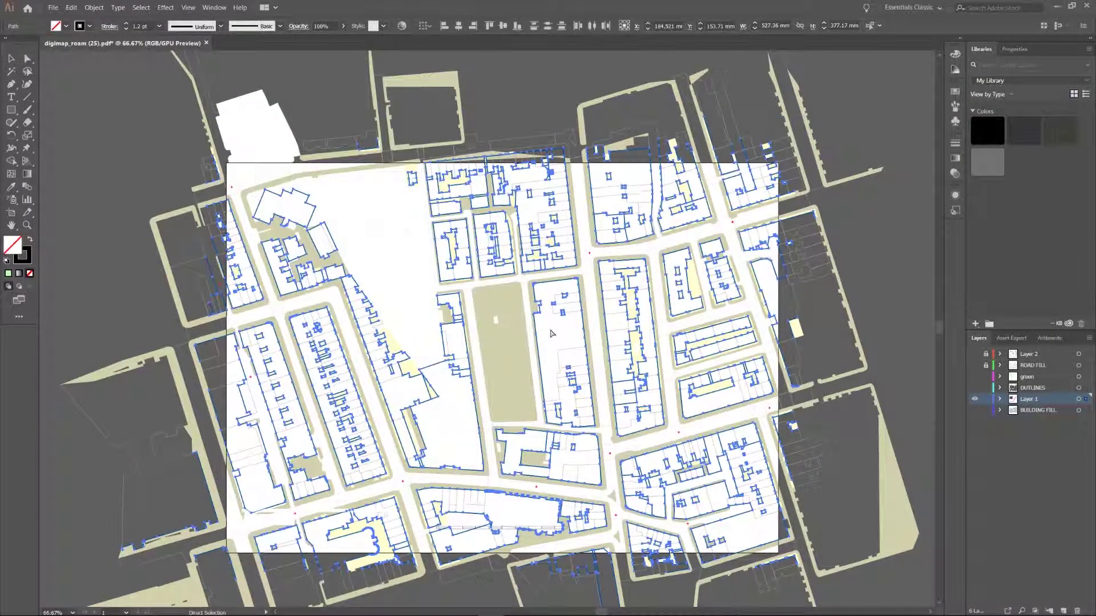
{"action": "key", "text": "Delete"}
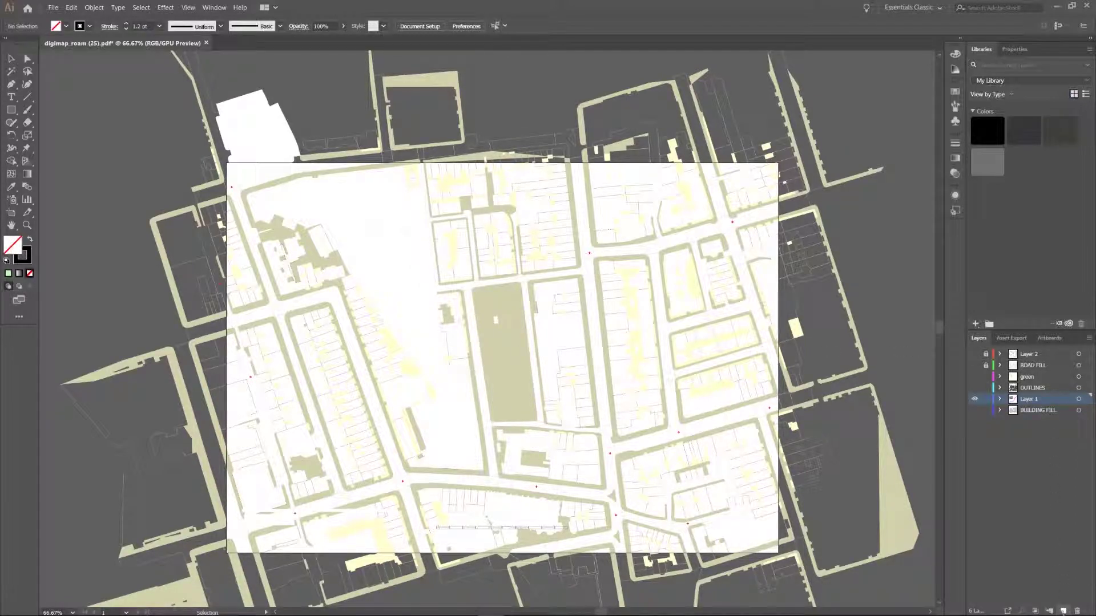
- Create a new layer named BUILDING OUTLINES and target its outline artwork
{"action": "left_click", "coordinate": [1062, 611]}
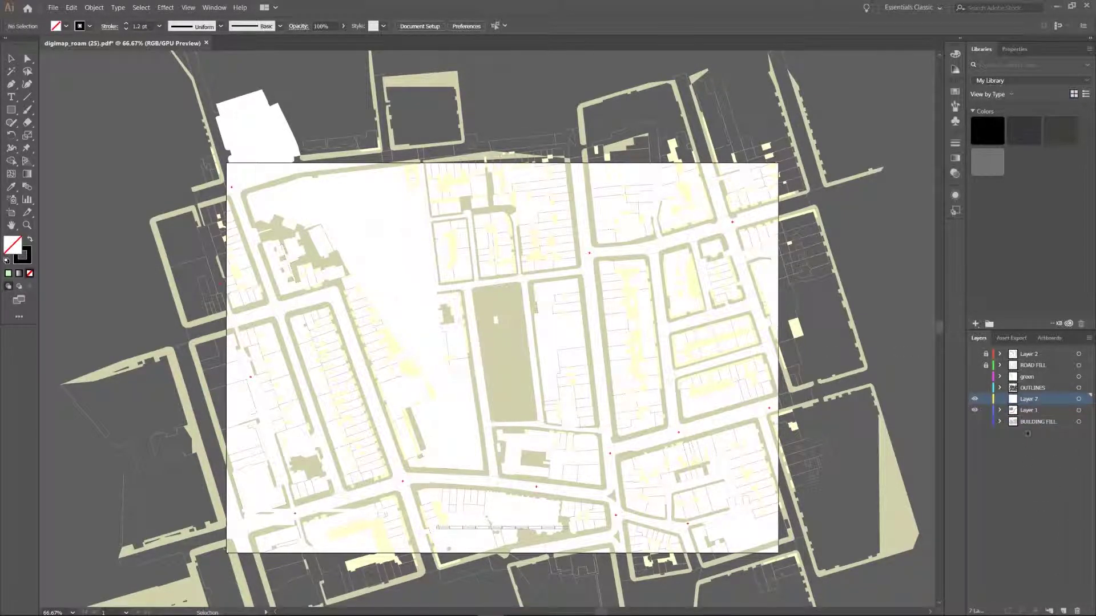
{"action": "double_click", "coordinate": [1030, 399]}
{"action": "type", "text": "BUILDING OUTLINES"}
{"action": "key", "text": "Return"}
{"action": "left_click", "coordinate": [1078, 399]}
- Show the BUILDING FILL layer, lock the other layers, and select all the building fills
{"action": "scroll", "coordinate": [645, 327], "scroll_direction": "up", "scroll_amount": 4}
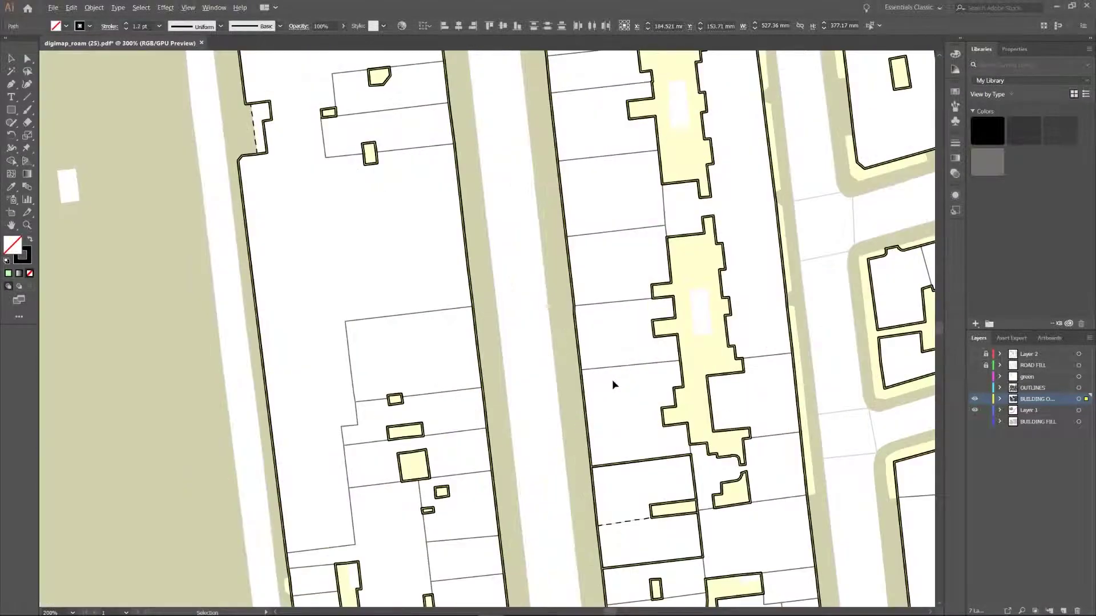
{"action": "scroll", "coordinate": [650, 354], "scroll_direction": "up", "scroll_amount": 2}
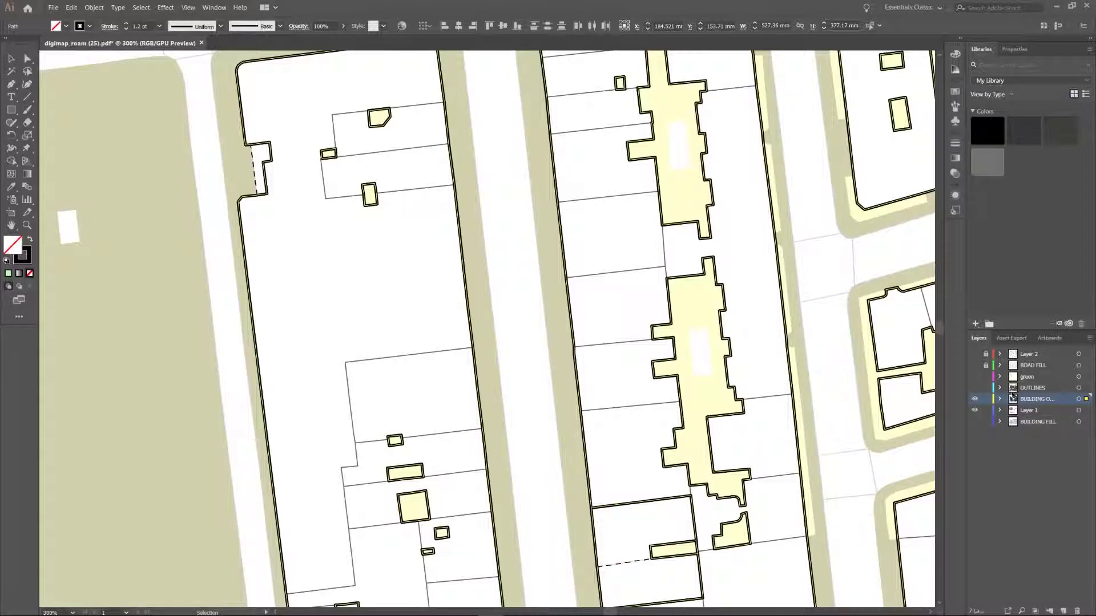
{"action": "left_click", "coordinate": [975, 422]}
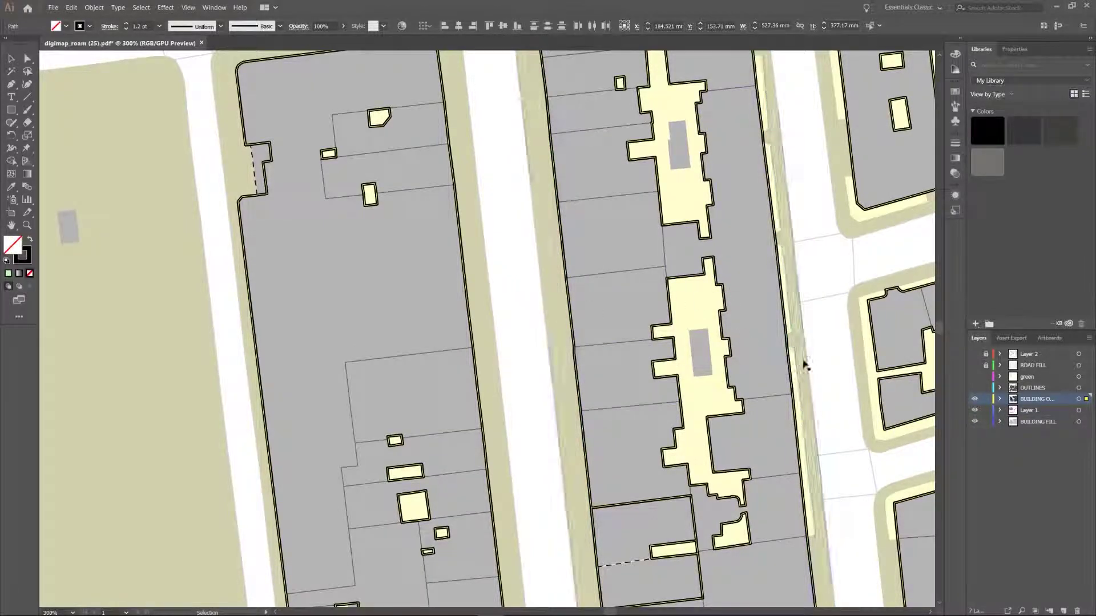
{"action": "left_click", "coordinate": [833, 368]}
{"action": "scroll", "coordinate": [695, 377], "scroll_direction": "down", "scroll_amount": 3}
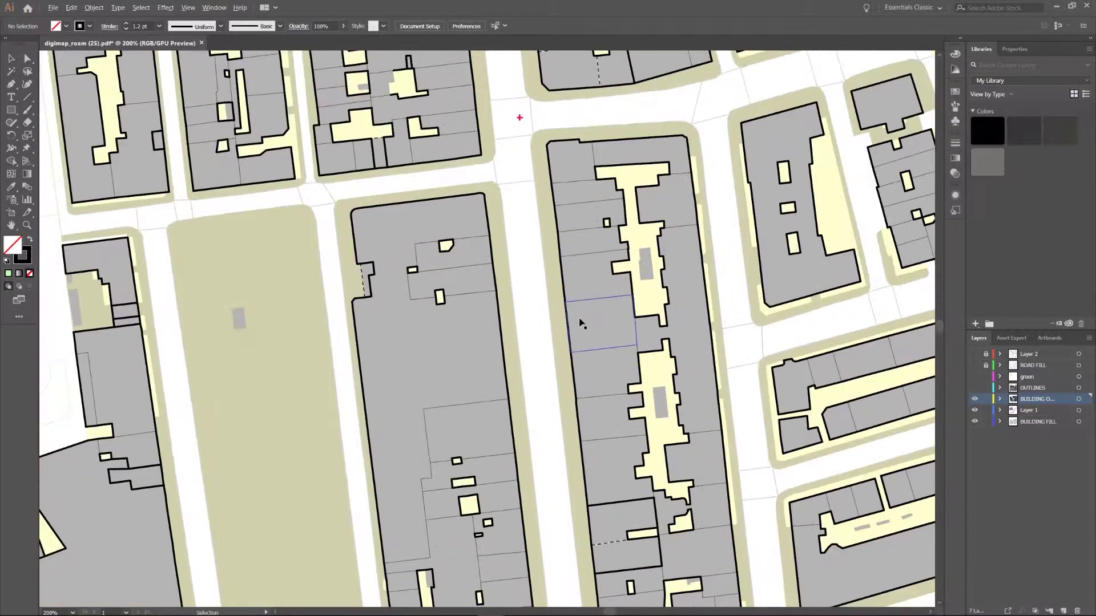
{"action": "scroll", "coordinate": [456, 292], "scroll_direction": "up", "scroll_amount": 4}
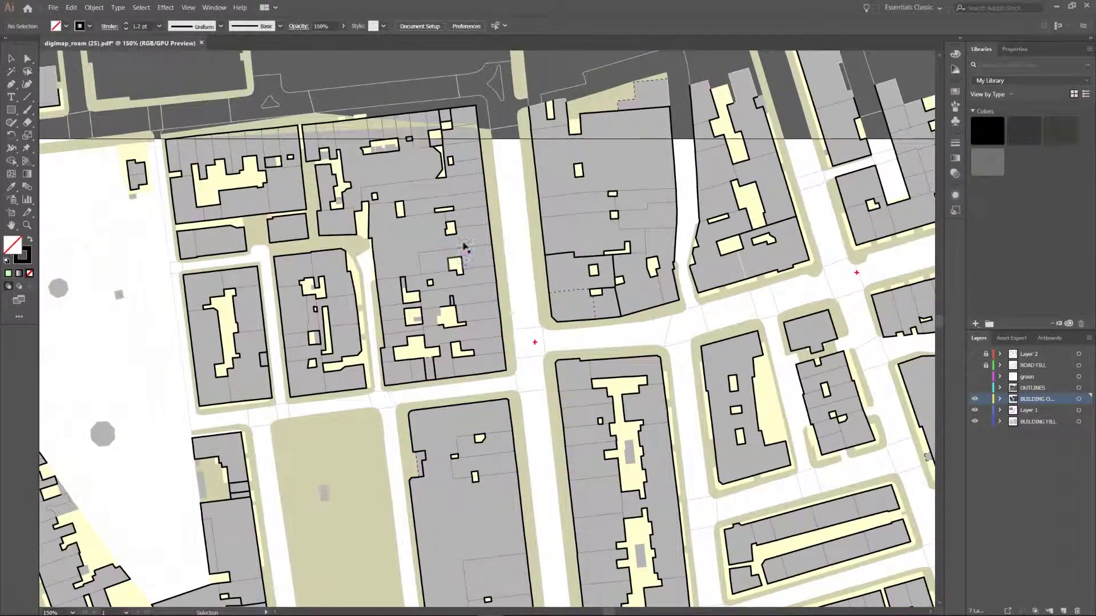
{"action": "scroll", "coordinate": [418, 223], "scroll_direction": "up", "scroll_amount": 4}
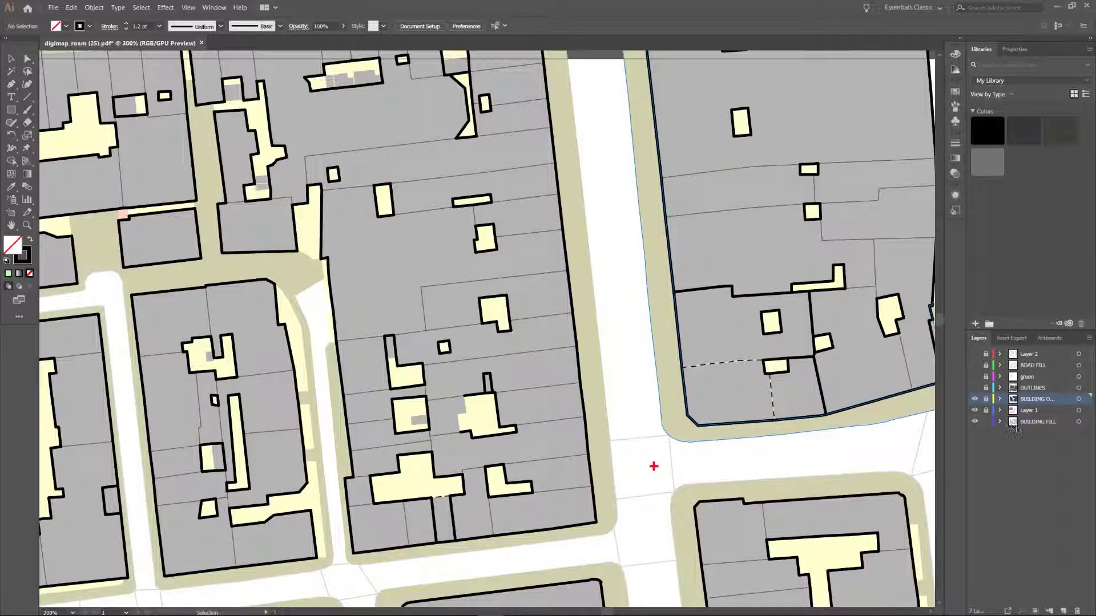
{"action": "left_click", "coordinate": [987, 423], "text": "alt"}
{"action": "key", "text": "ctrl+a"}
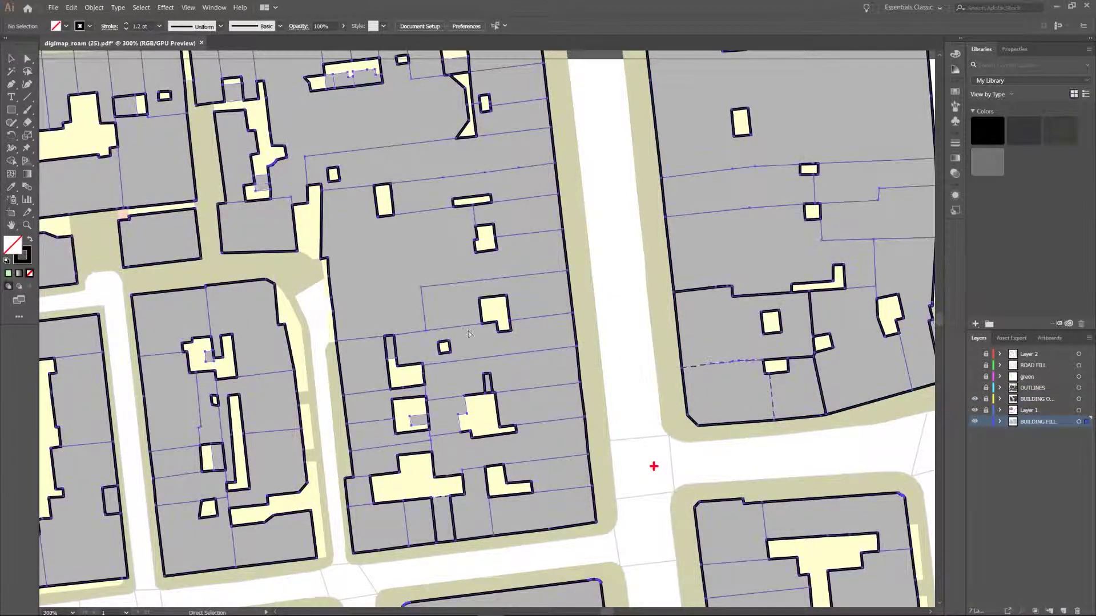
- Recolour the selected building fills to light grey EAEAEA, then deselect
{"action": "scroll", "coordinate": [564, 394], "scroll_direction": "up", "scroll_amount": 2}
{"action": "scroll", "coordinate": [726, 372], "scroll_direction": "down", "scroll_amount": 2}
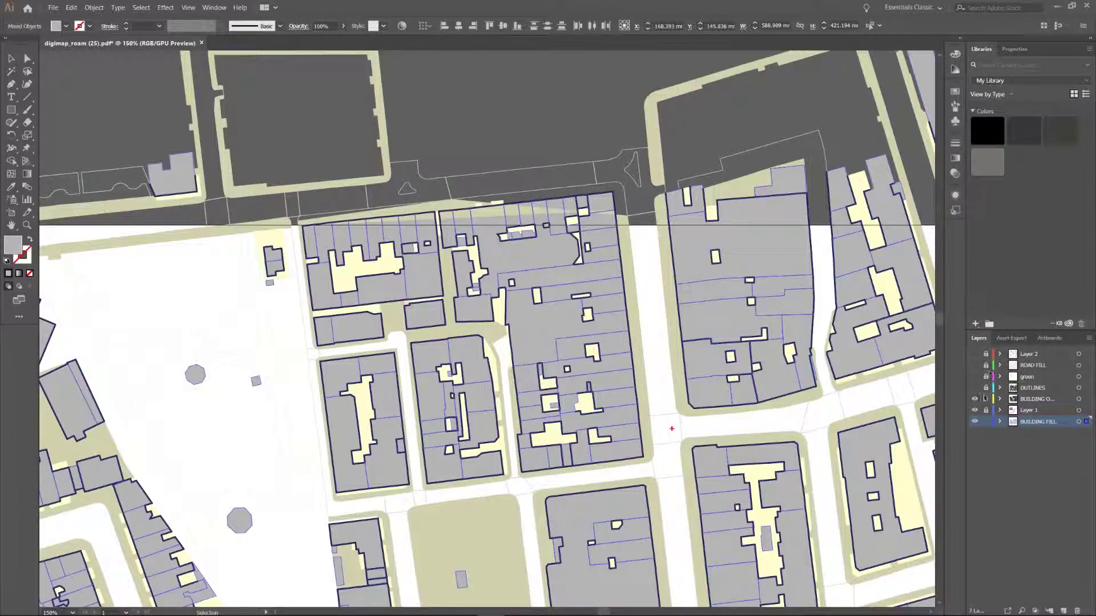
{"action": "double_click", "coordinate": [14, 244]}
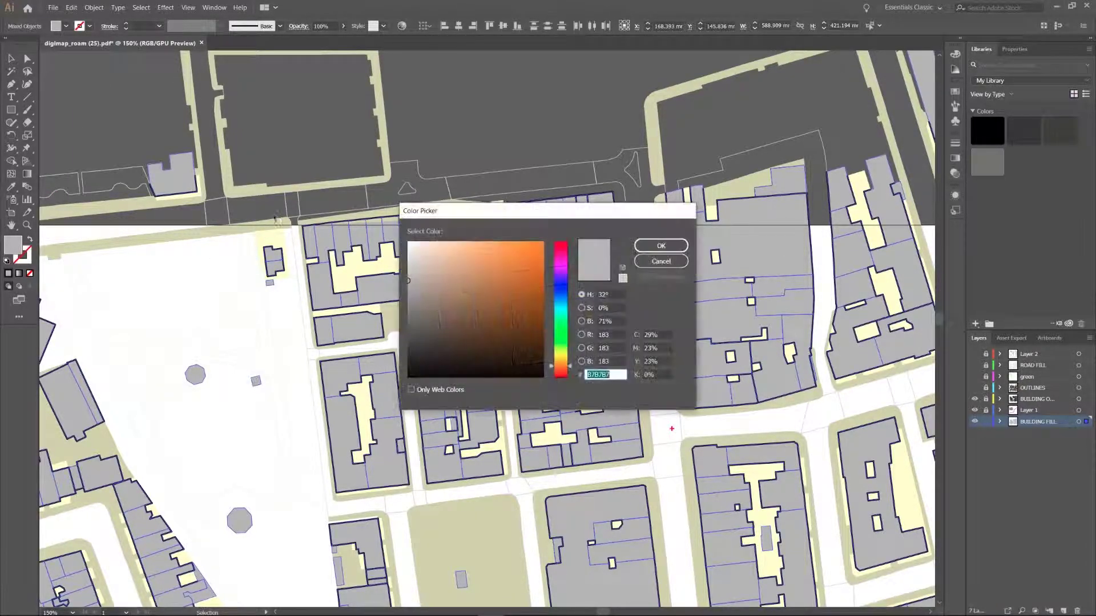
{"action": "left_click", "coordinate": [408, 252]}
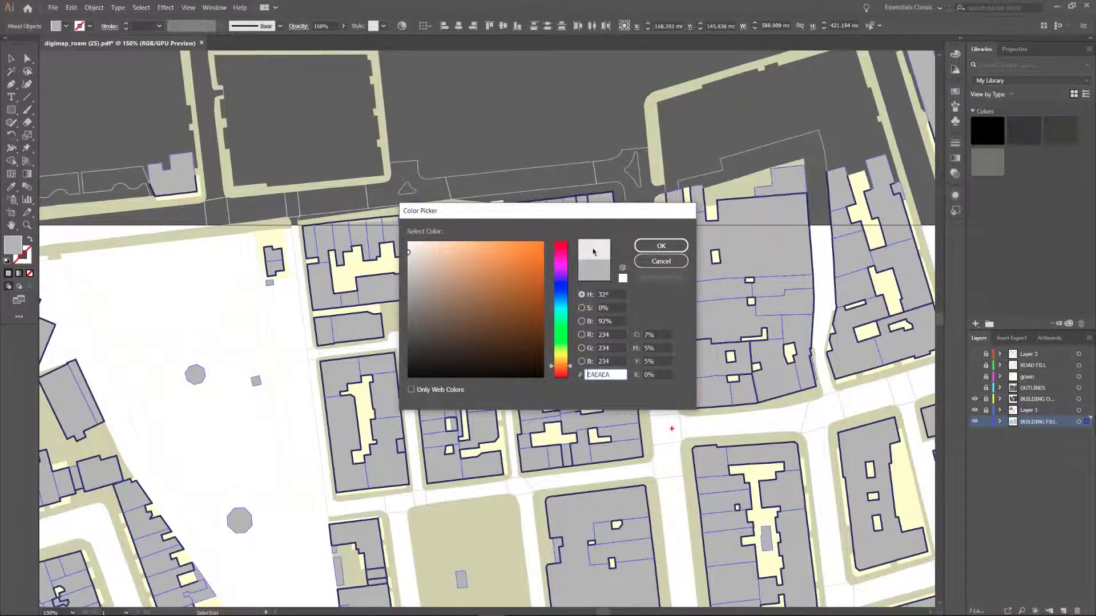
{"action": "left_click", "coordinate": [661, 246]}
{"action": "key", "text": "ctrl+shift+a"}
{"action": "scroll", "coordinate": [614, 379], "scroll_direction": "up", "scroll_amount": 2}
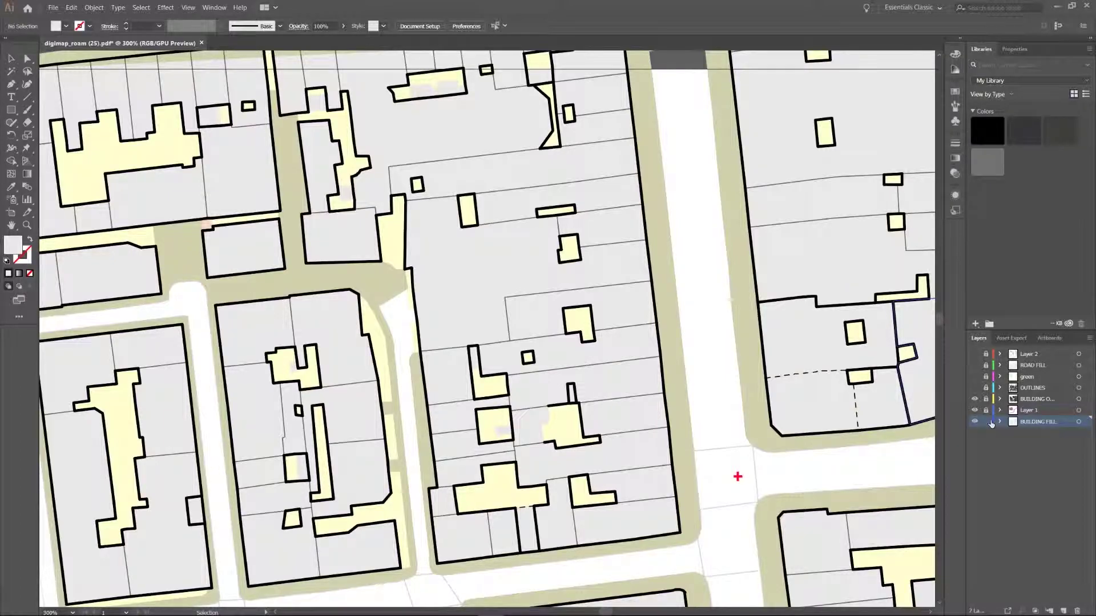
- Lock BUILDING FILL, unlock BUILDING OUTLINES, and set all outline strokes to 0.75 pt
{"action": "left_click", "coordinate": [987, 421]}
{"action": "left_click", "coordinate": [985, 399]}
{"action": "left_click", "coordinate": [1079, 399]}
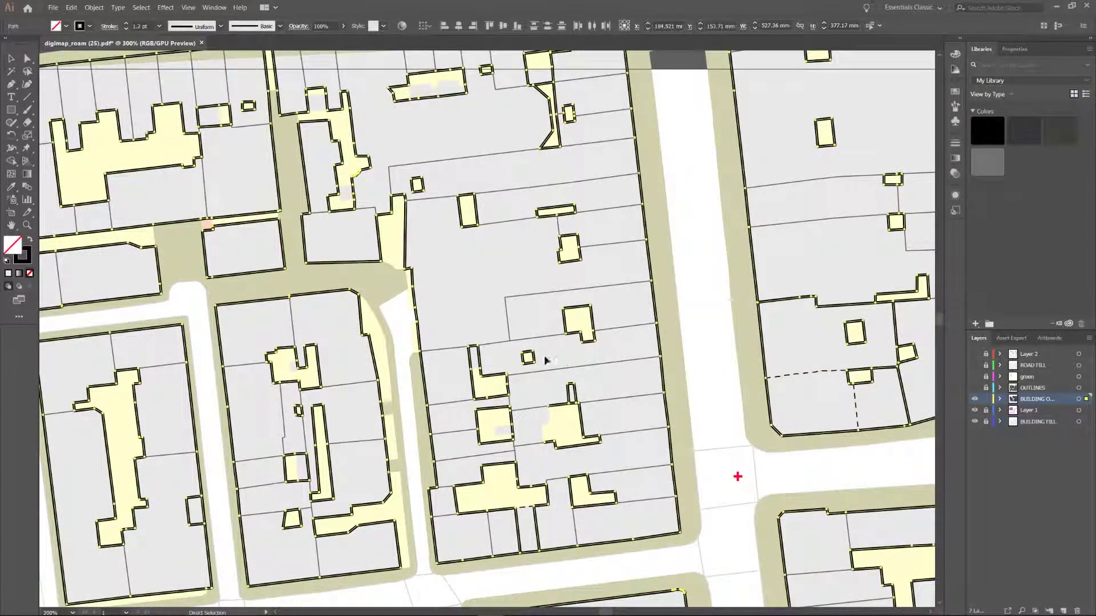
{"action": "scroll", "coordinate": [497, 318], "scroll_direction": "up", "scroll_amount": 2}
{"action": "scroll", "coordinate": [550, 416], "scroll_direction": "down", "scroll_amount": 5}
{"action": "scroll", "coordinate": [540, 433], "scroll_direction": "up", "scroll_amount": 4}
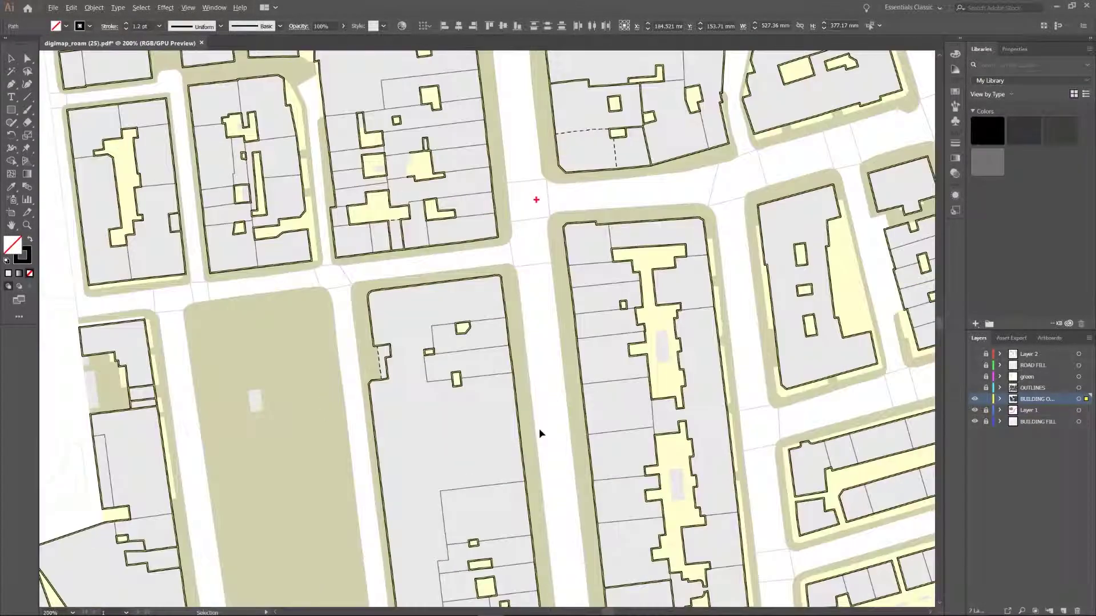
{"action": "scroll", "coordinate": [539, 432], "scroll_direction": "up", "scroll_amount": 1}
{"action": "left_click", "coordinate": [159, 26]}
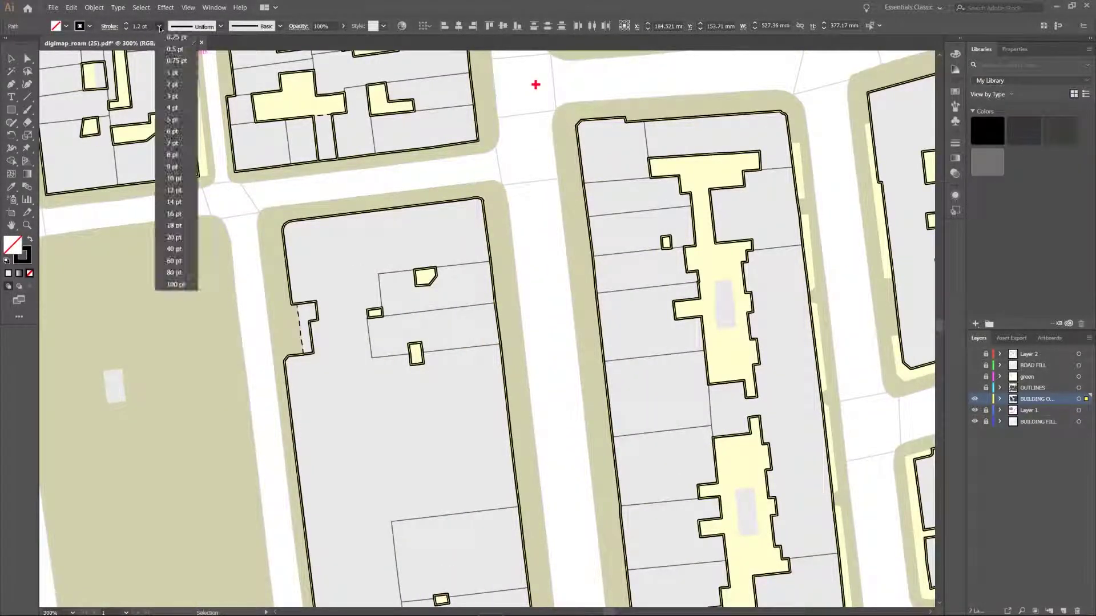
{"action": "left_click", "coordinate": [171, 60]}
- Reselect the outlines, try a 4 pt dashed stroke, then switch dashes back off
{"action": "left_click", "coordinate": [542, 232]}
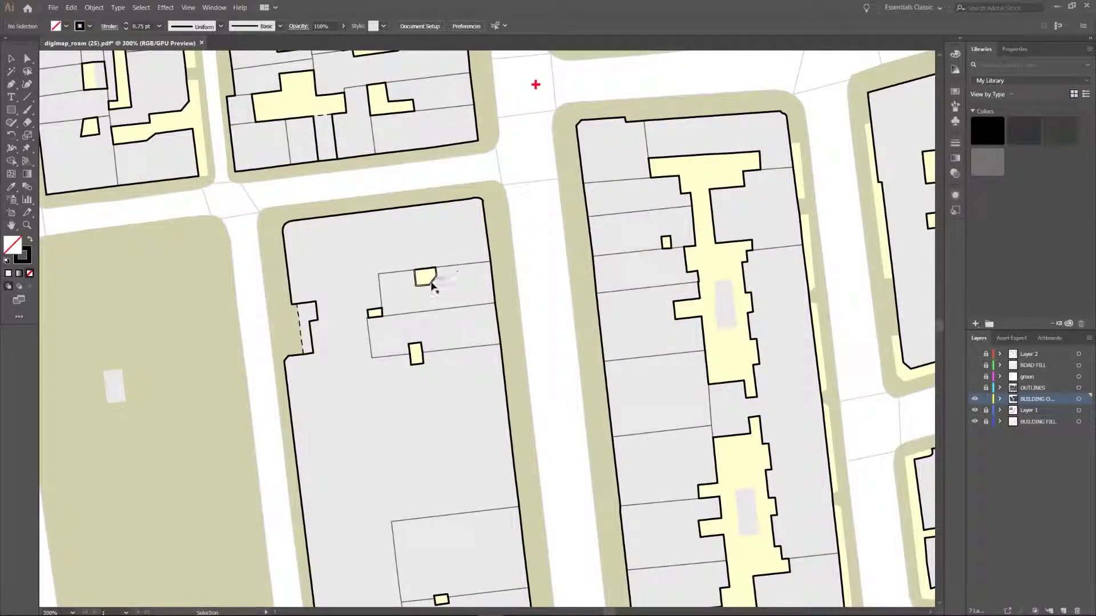
{"action": "scroll", "coordinate": [431, 285], "scroll_direction": "up", "scroll_amount": 2}
{"action": "key", "text": "a"}
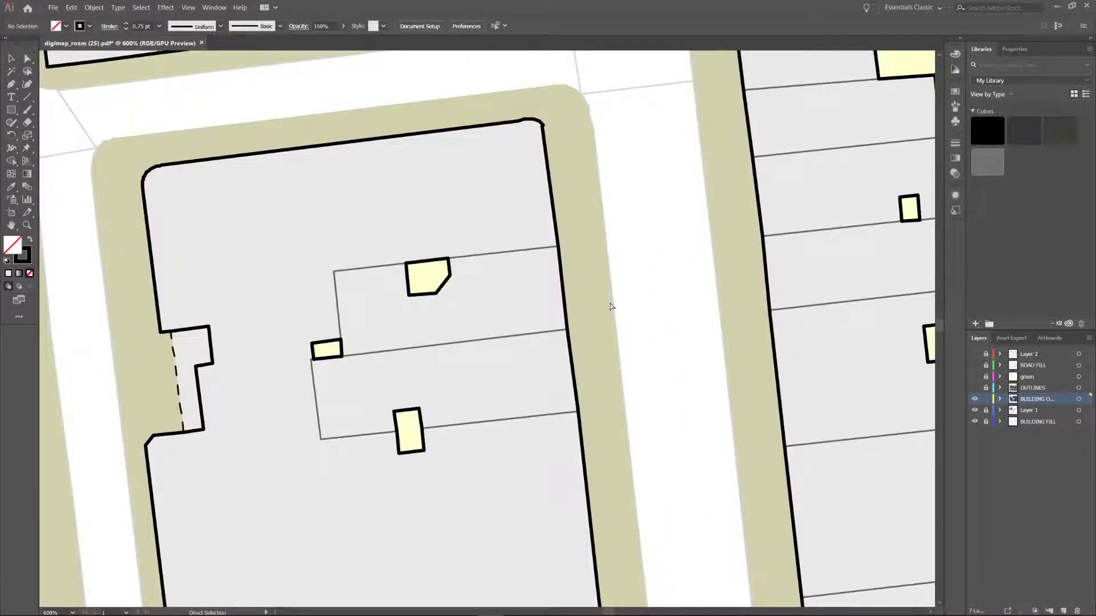
{"action": "key", "text": "ctrl+a"}
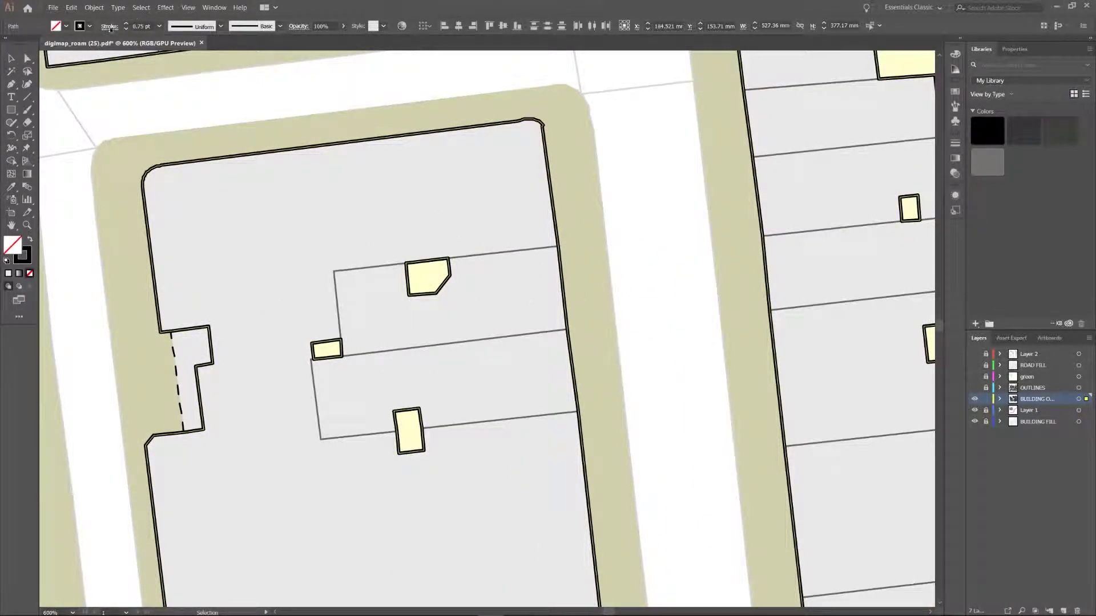
{"action": "left_click", "coordinate": [110, 26]}
{"action": "left_click", "coordinate": [7, 100]}
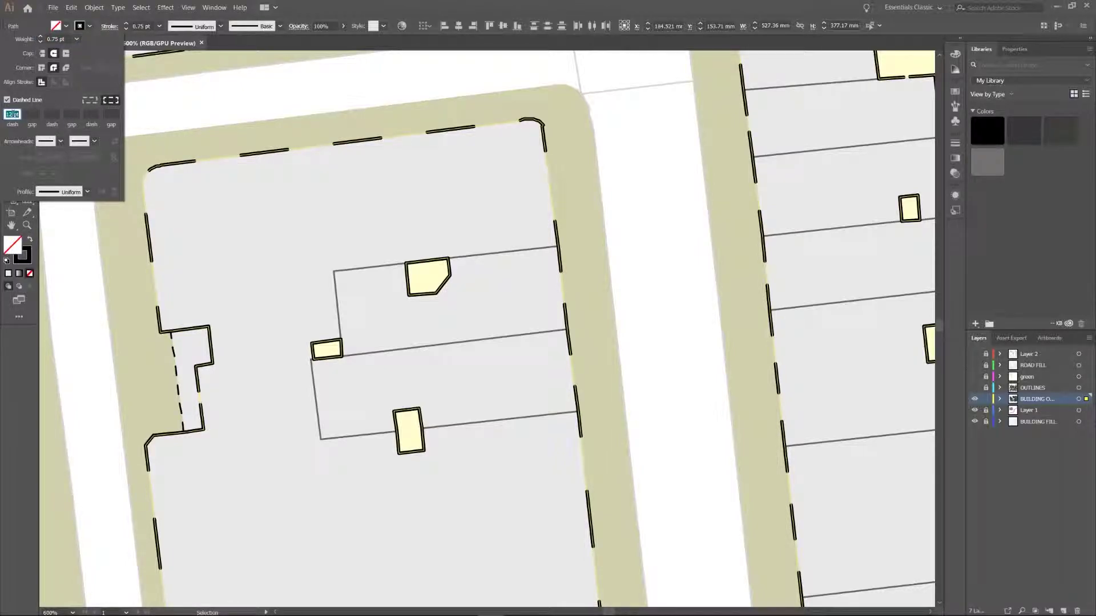
{"action": "type", "text": "4"}
{"action": "key", "text": "Tab"}
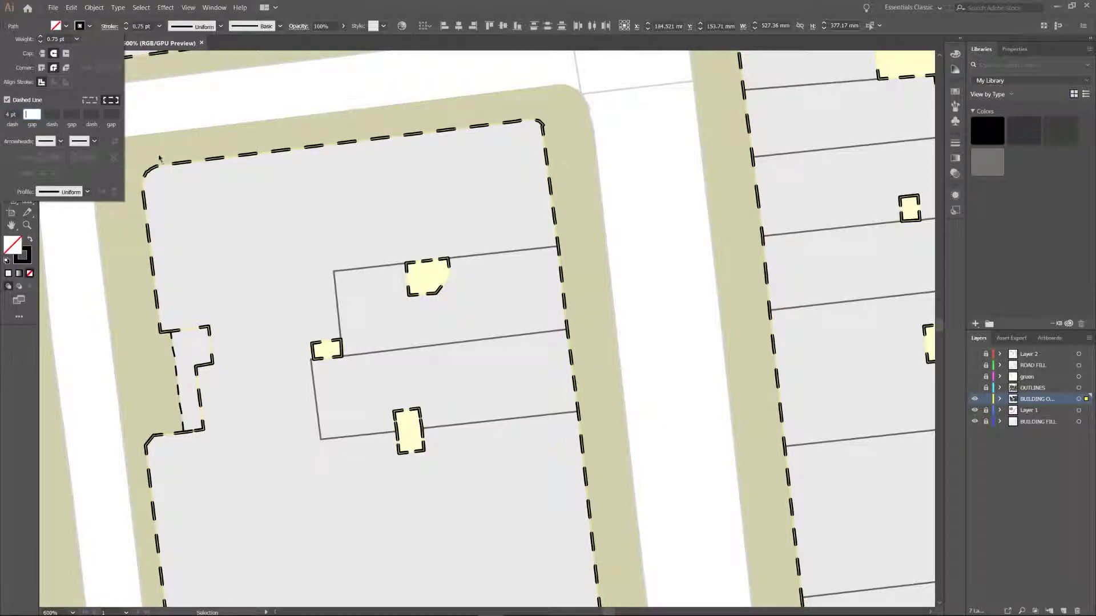
{"action": "left_click", "coordinate": [6, 100]}
{"action": "key", "text": "Escape"}
{"action": "scroll", "coordinate": [539, 273], "scroll_direction": "down", "scroll_amount": 6}
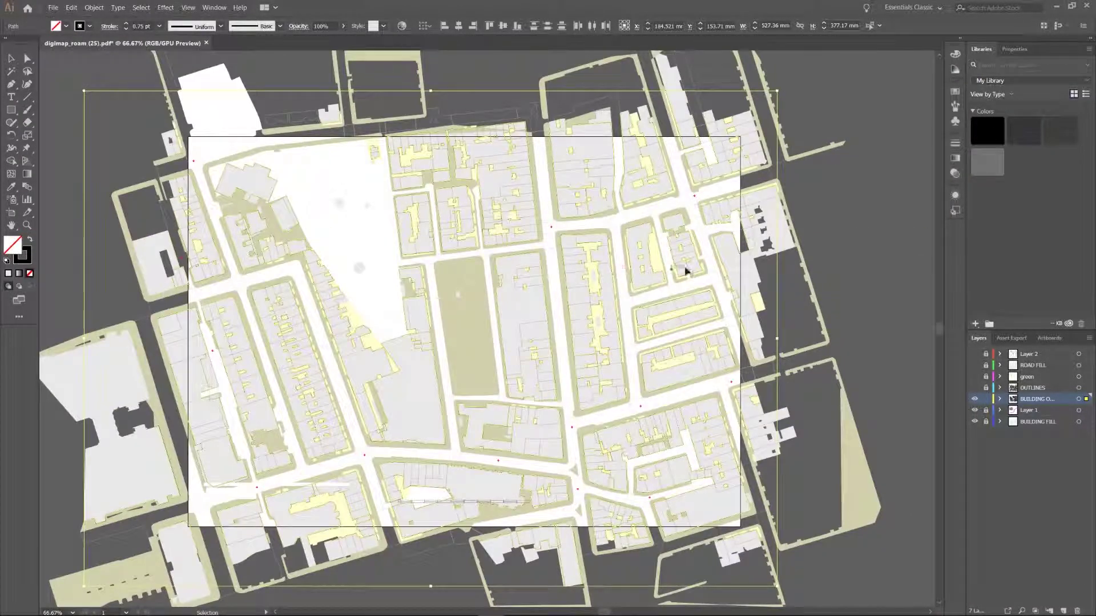
{"action": "left_click", "coordinate": [823, 226]}
{"action": "scroll", "coordinate": [431, 284], "scroll_direction": "up", "scroll_amount": 2}
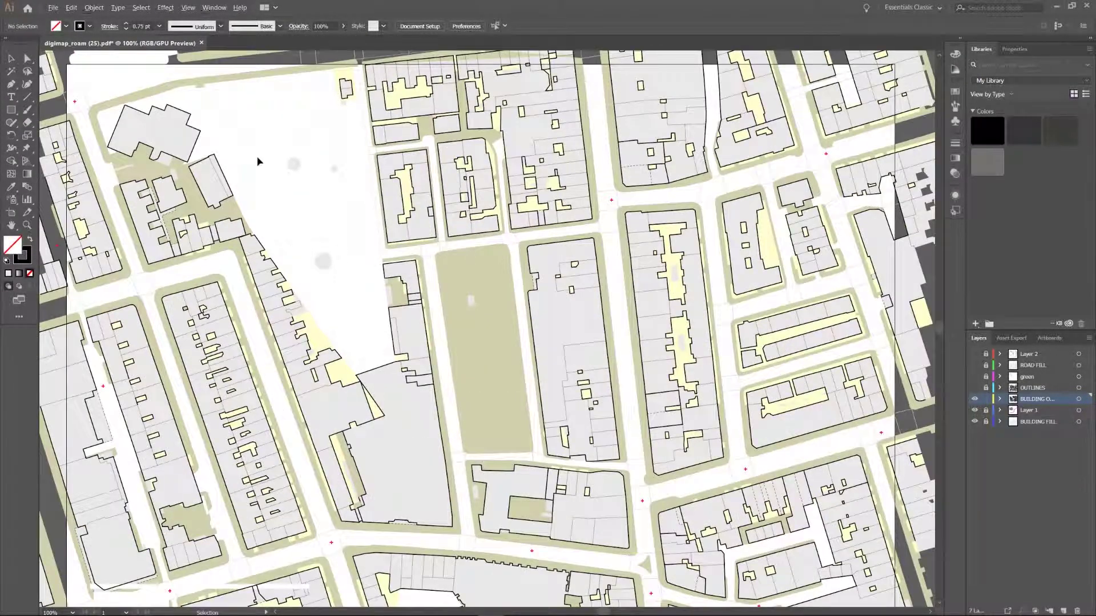
{"action": "left_click", "coordinate": [141, 7]}
{"action": "mouse_move", "coordinate": [180, 99]}
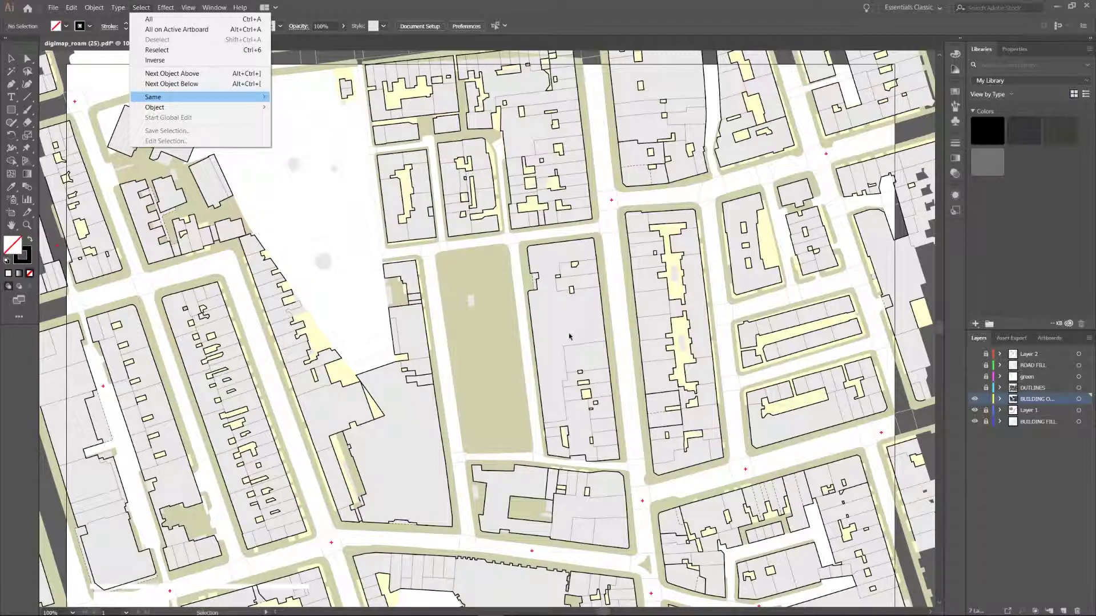
{"action": "scroll", "coordinate": [383, 265], "scroll_direction": "up", "scroll_amount": 3}
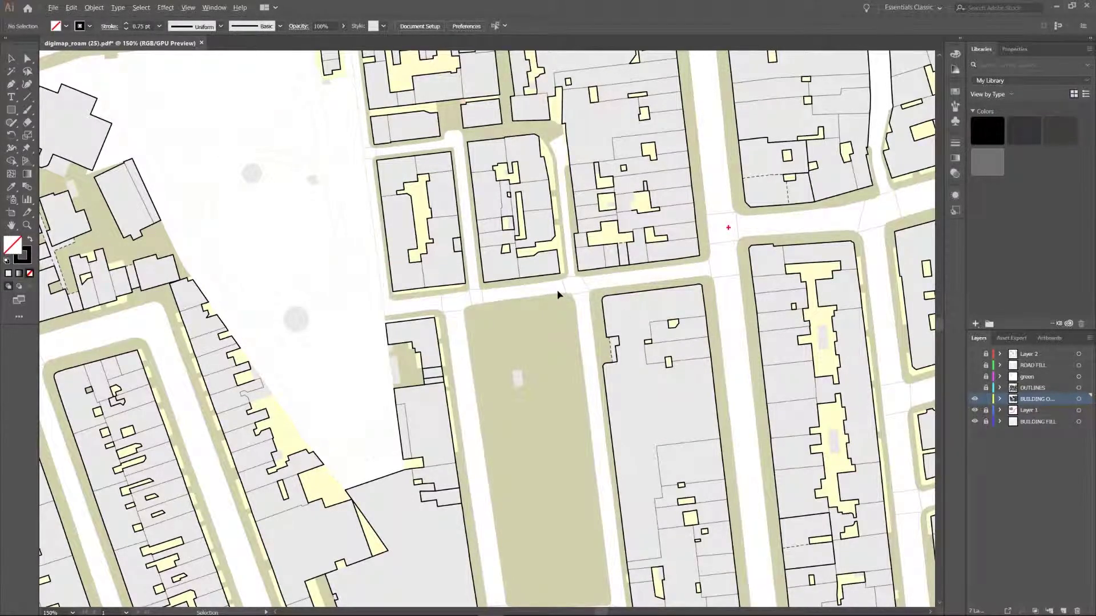
{"action": "scroll", "coordinate": [558, 293], "scroll_direction": "down", "scroll_amount": 2}
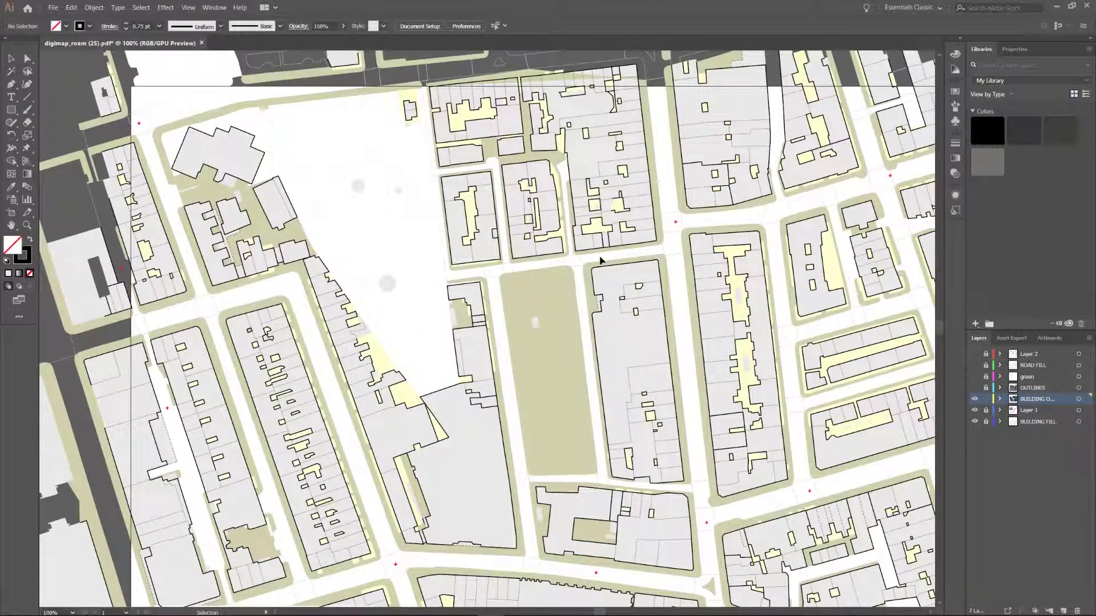
{"action": "scroll", "coordinate": [606, 278], "scroll_direction": "up", "scroll_amount": 1}
{"action": "scroll", "coordinate": [606, 278], "scroll_direction": "up", "scroll_amount": 1}
{"action": "scroll", "coordinate": [593, 278], "scroll_direction": "down", "scroll_amount": 1}
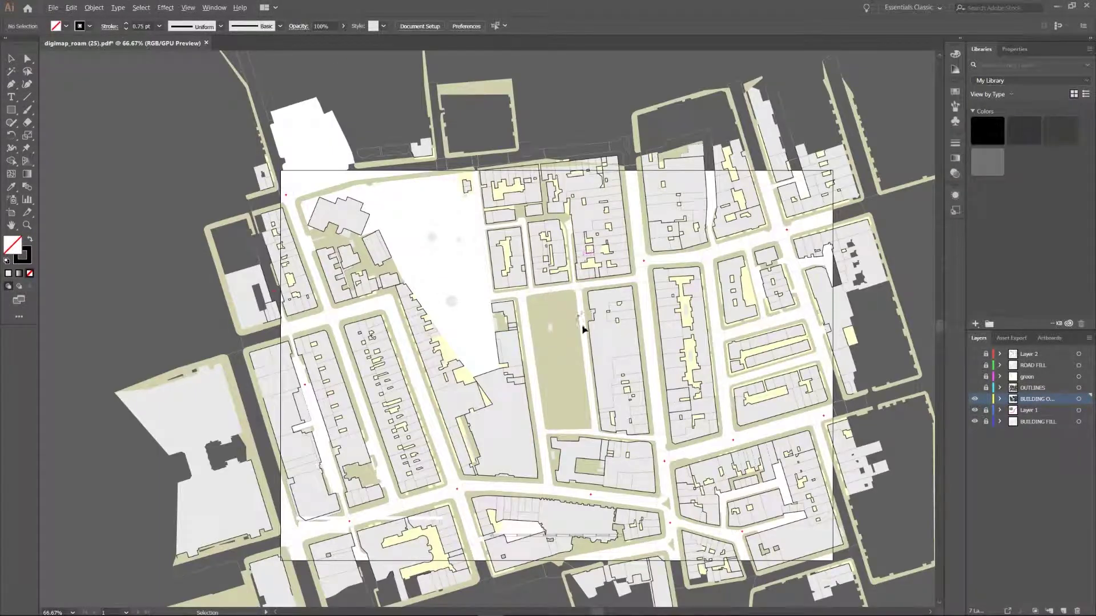
{"action": "scroll", "coordinate": [588, 278], "scroll_direction": "up", "scroll_amount": 1}
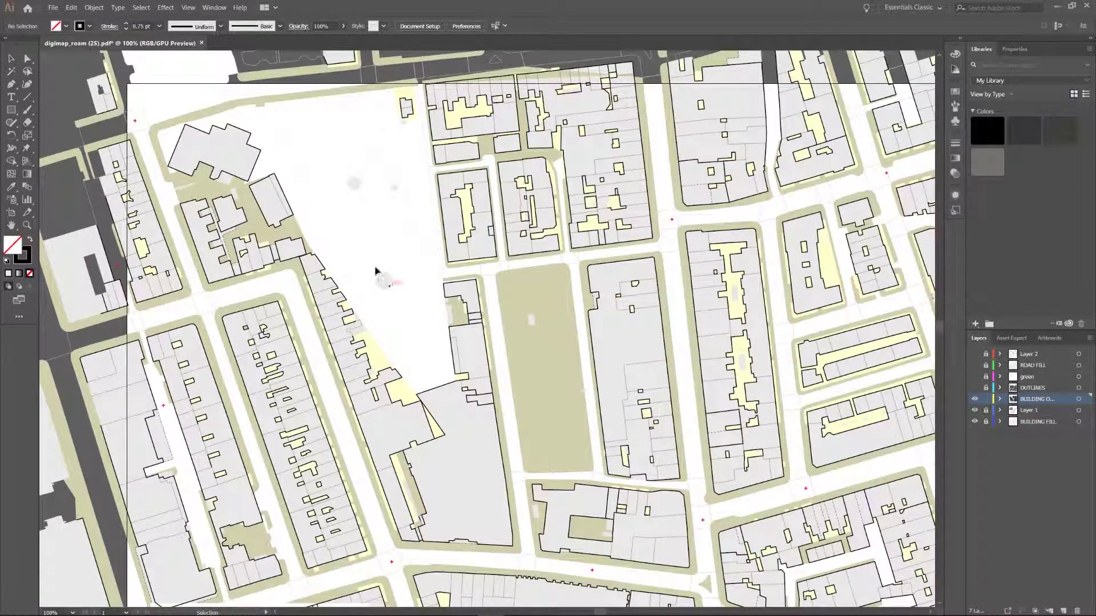
{"action": "scroll", "coordinate": [654, 312], "scroll_direction": "down", "scroll_amount": 2}
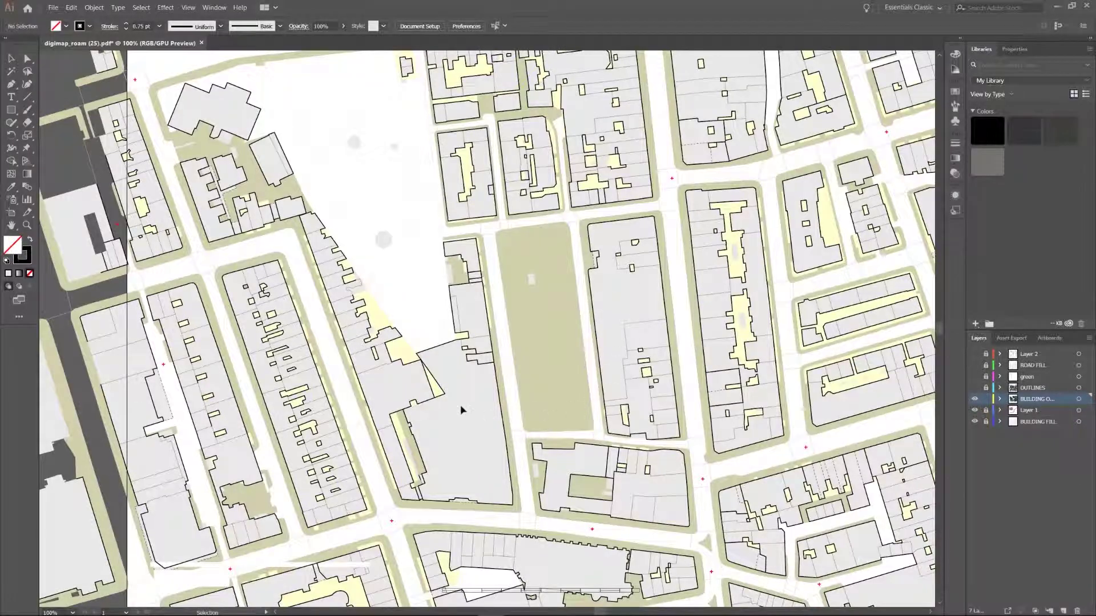
{"action": "left_click_drag", "start_coordinate": [568, 312], "coordinate": [517, 315]}
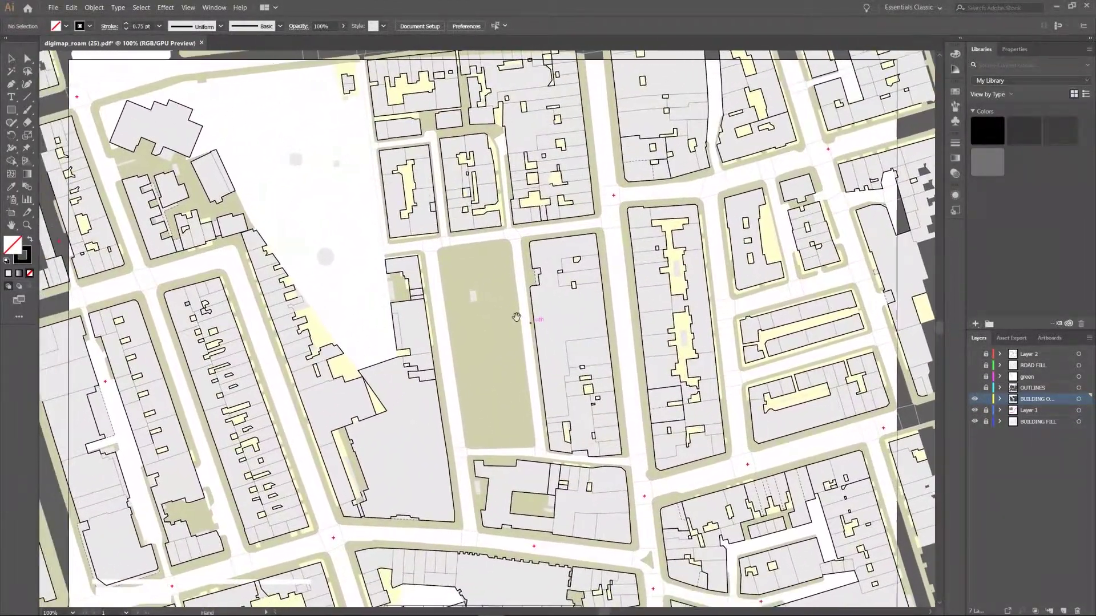
{"action": "scroll", "coordinate": [456, 313], "scroll_direction": "up", "scroll_amount": 1}
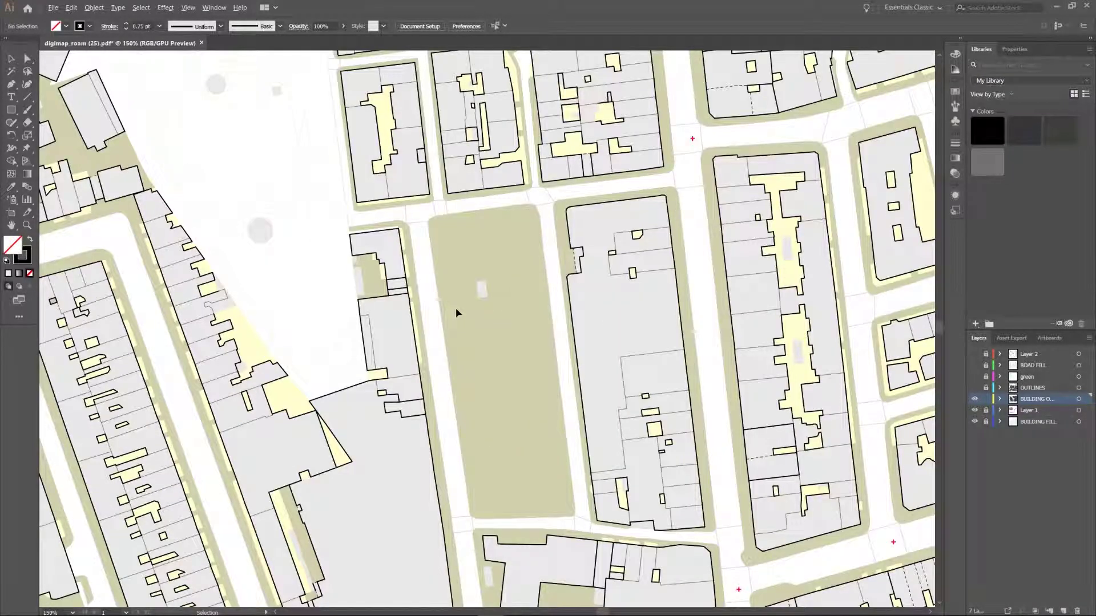
{"action": "scroll", "coordinate": [354, 445], "scroll_direction": "up", "scroll_amount": 2}
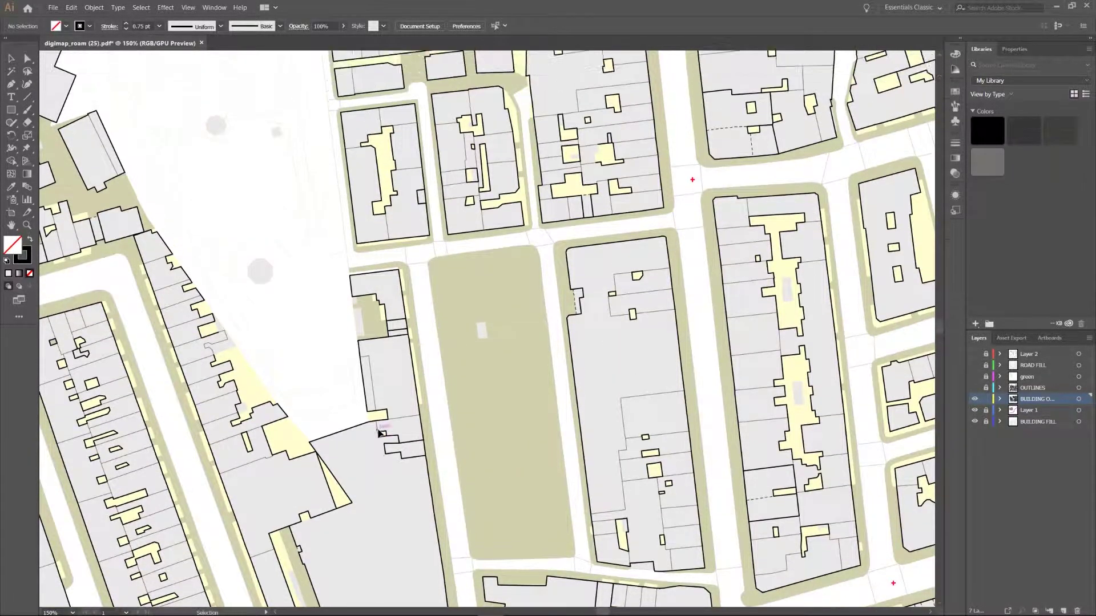
{"action": "scroll", "coordinate": [565, 333], "scroll_direction": "down", "scroll_amount": 1}
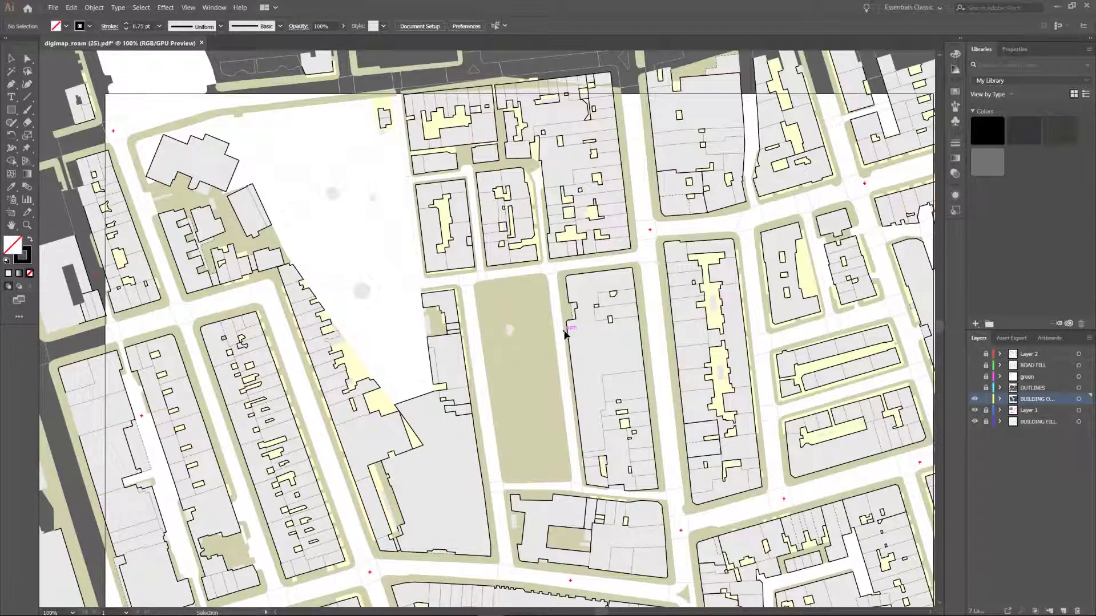
{"action": "scroll", "coordinate": [566, 348], "scroll_direction": "down", "scroll_amount": 1}
{"action": "scroll", "coordinate": [576, 415], "scroll_direction": "up", "scroll_amount": 1}
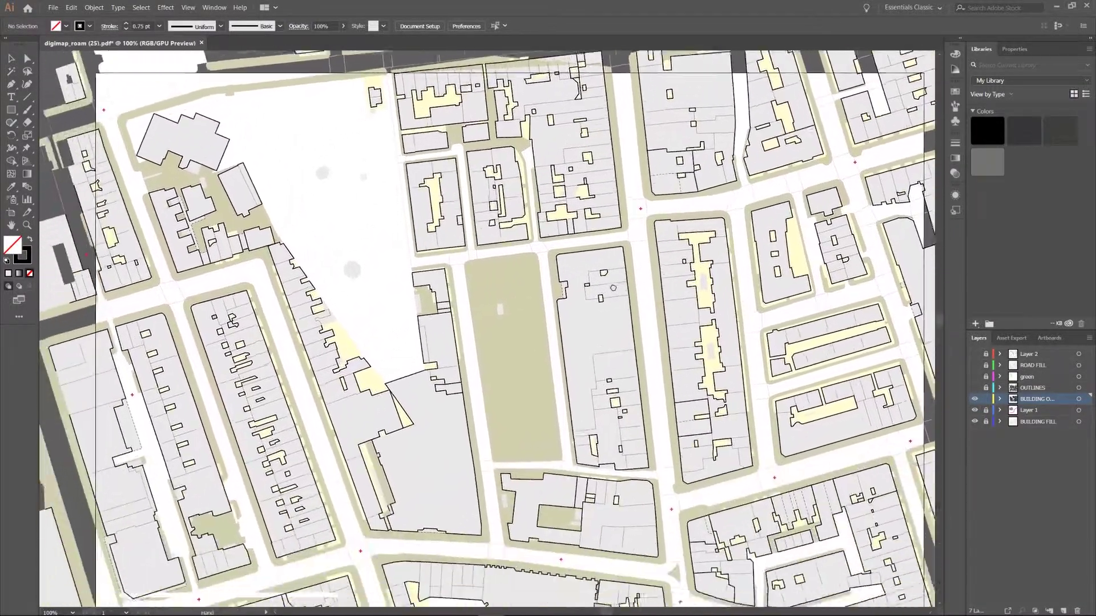
{"action": "left_click_drag", "start_coordinate": [609, 282], "coordinate": [568, 281]}
{"action": "scroll", "coordinate": [567, 302], "scroll_direction": "down", "scroll_amount": 1}
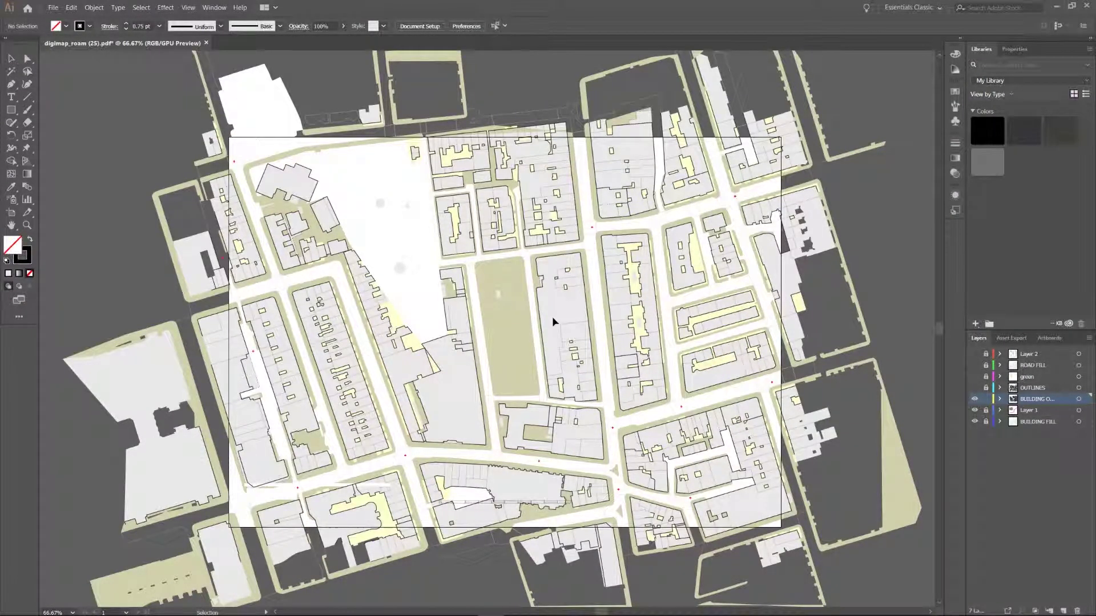
{"action": "mouse_move", "coordinate": [685, 615]}
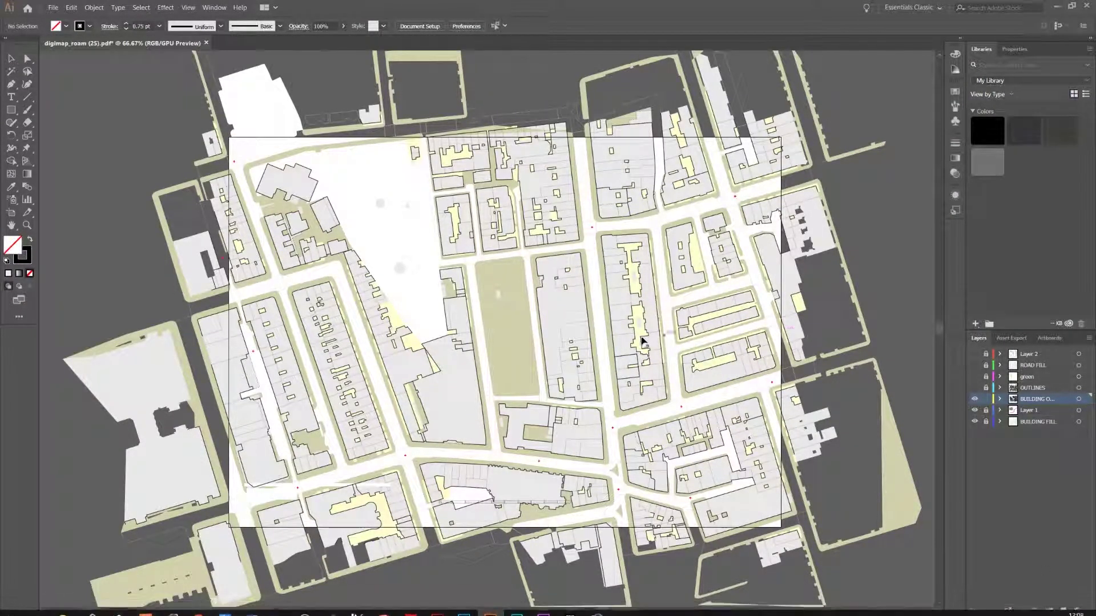
{"action": "scroll", "coordinate": [489, 327], "scroll_direction": "up", "scroll_amount": 1}
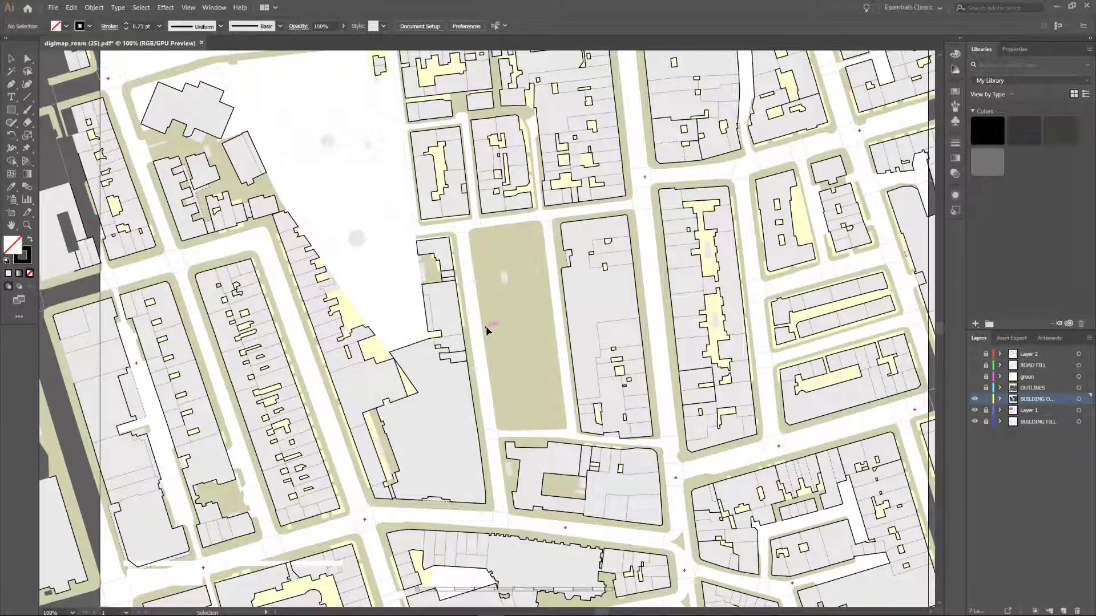
{"action": "scroll", "coordinate": [525, 281], "scroll_direction": "up", "scroll_amount": 3}
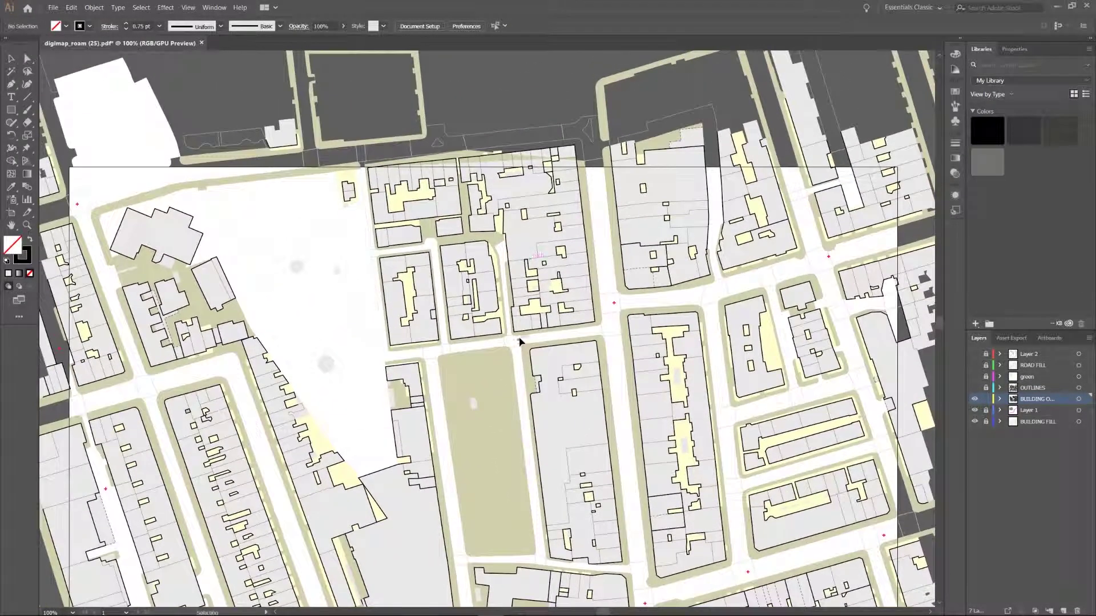
{"action": "scroll", "coordinate": [483, 308], "scroll_direction": "down", "scroll_amount": 1}
{"action": "scroll", "coordinate": [485, 342], "scroll_direction": "down", "scroll_amount": 1}
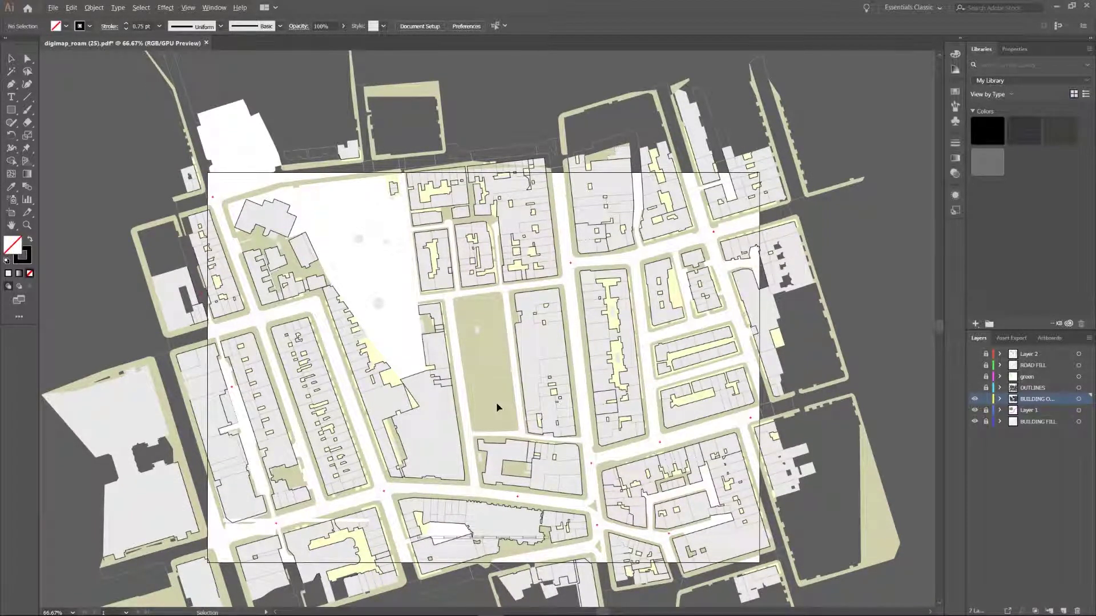
{"action": "scroll", "coordinate": [495, 402], "scroll_direction": "up", "scroll_amount": 1}
{"action": "scroll", "coordinate": [495, 406], "scroll_direction": "down", "scroll_amount": 1}
{"action": "scroll", "coordinate": [481, 550], "scroll_direction": "up", "scroll_amount": 3}
{"action": "scroll", "coordinate": [415, 450], "scroll_direction": "down", "scroll_amount": 4}
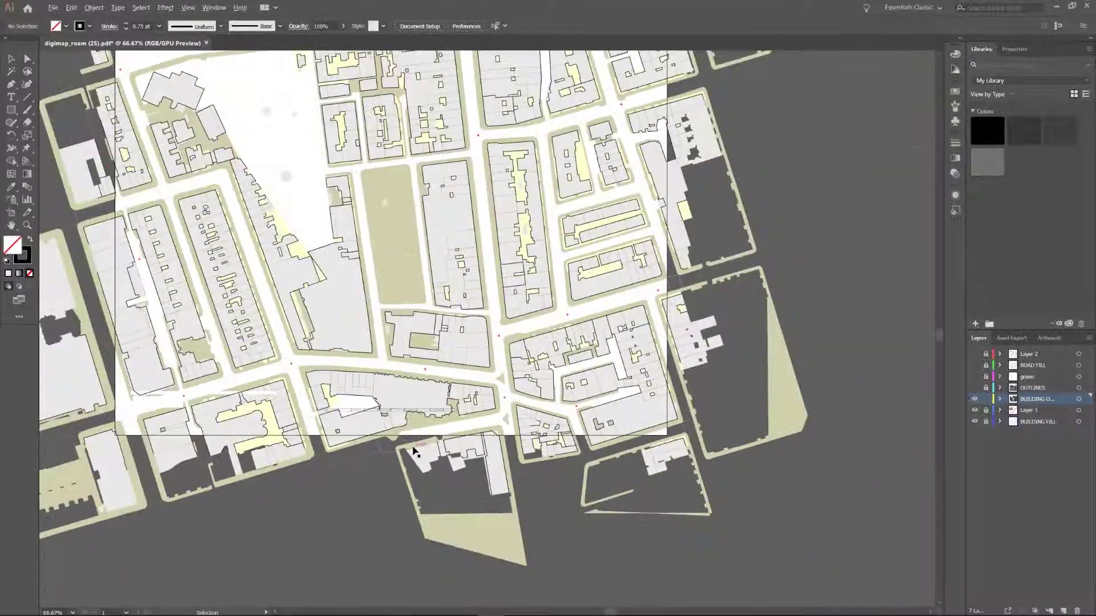
{"action": "scroll", "coordinate": [415, 451], "scroll_direction": "up", "scroll_amount": 2}
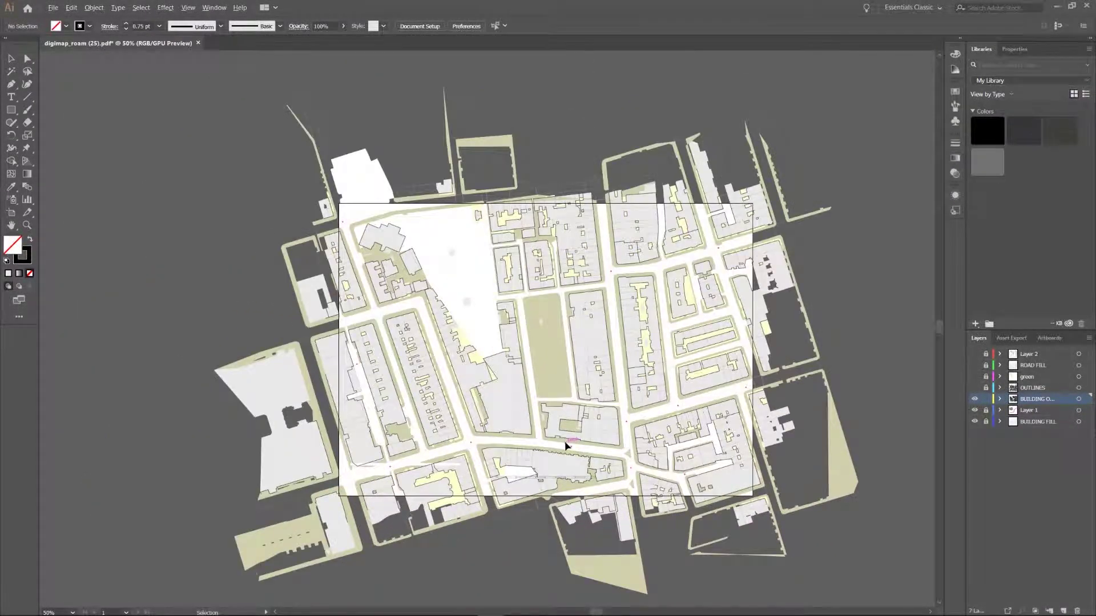
{"action": "scroll", "coordinate": [757, 517], "scroll_direction": "down", "scroll_amount": 1}
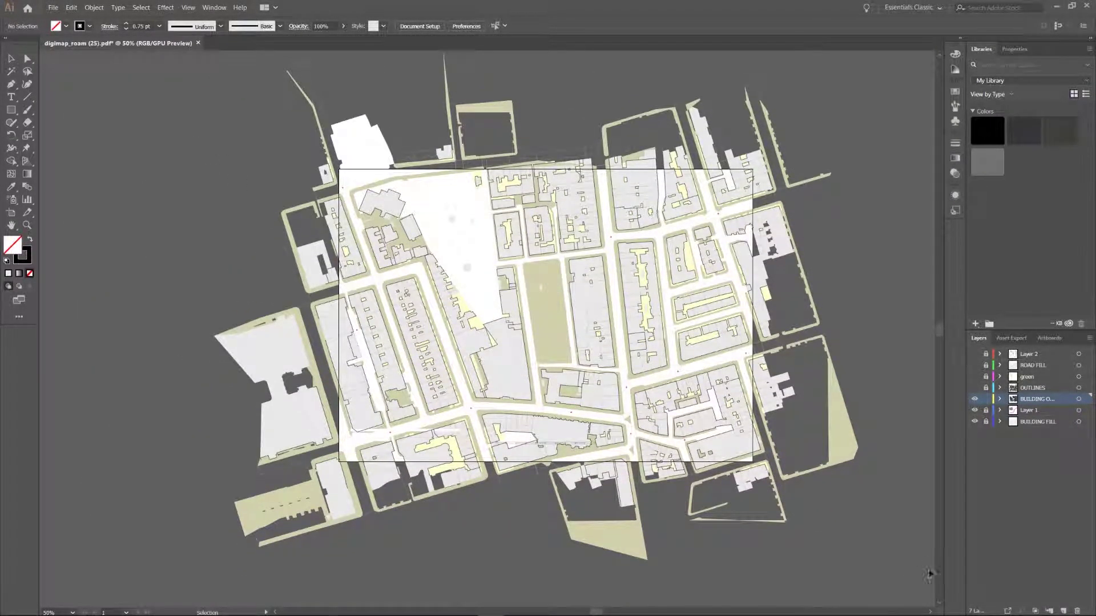
- Unlock all map layers, select everything, and scale the whole map to 200%
{"action": "key", "text": "ctrl+a"}
{"action": "left_click_drag", "start_coordinate": [989, 367], "coordinate": [996, 430]}
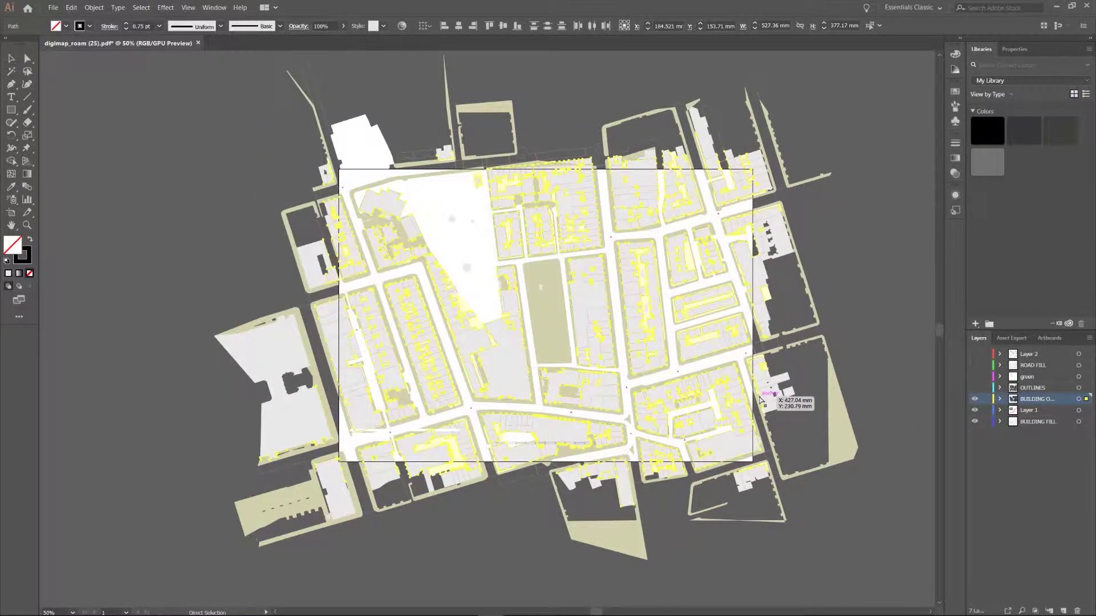
{"action": "key", "text": "ctrl+a"}
{"action": "right_click", "coordinate": [554, 303]}
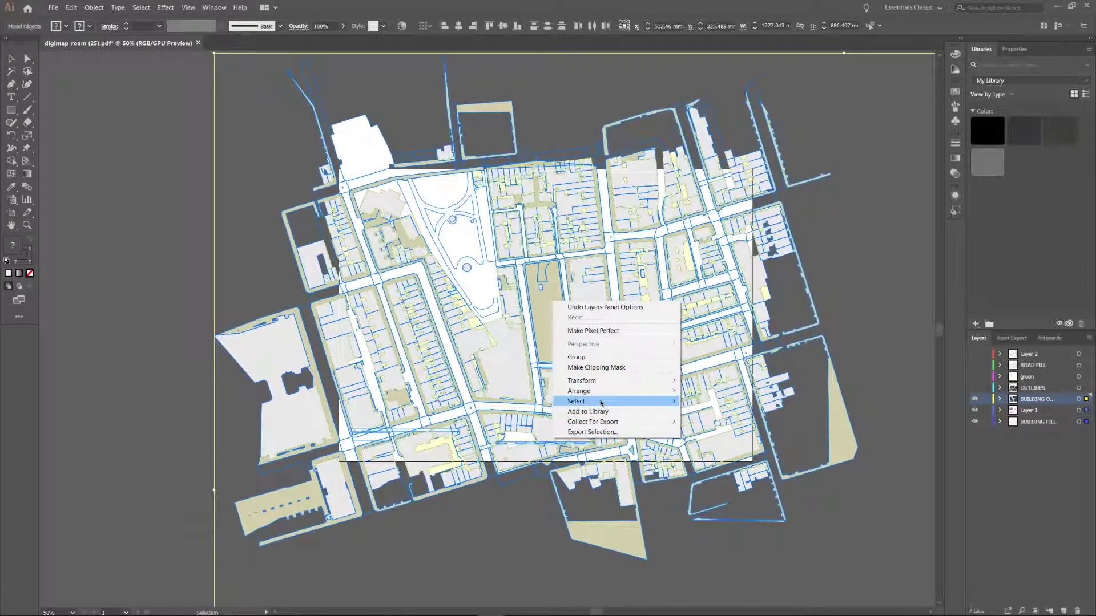
{"action": "mouse_move", "coordinate": [600, 403]}
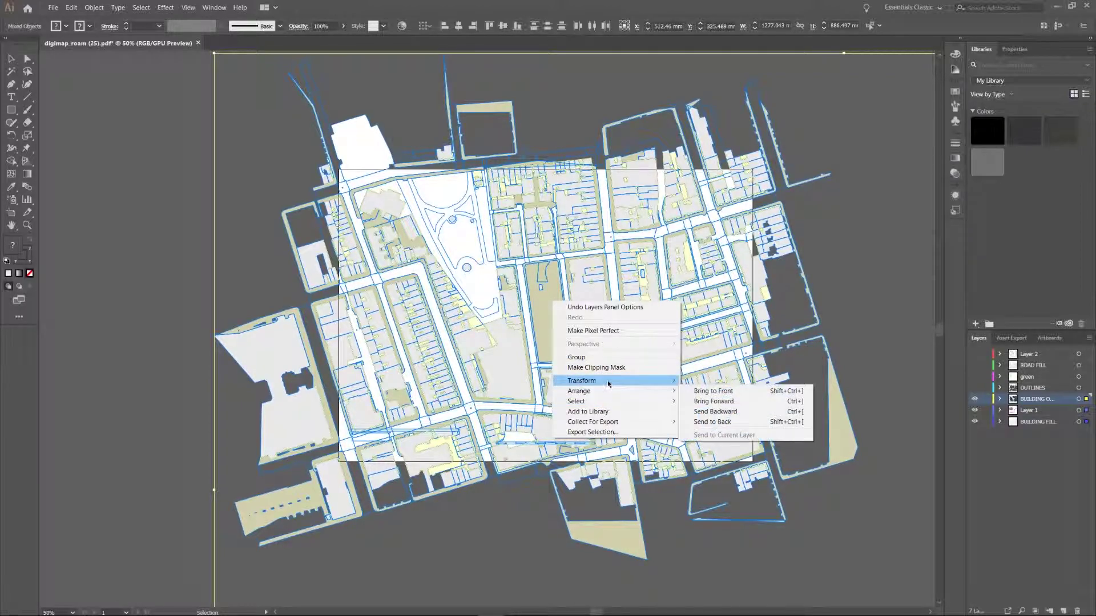
{"action": "mouse_move", "coordinate": [608, 381]}
{"action": "left_click", "coordinate": [744, 430]}
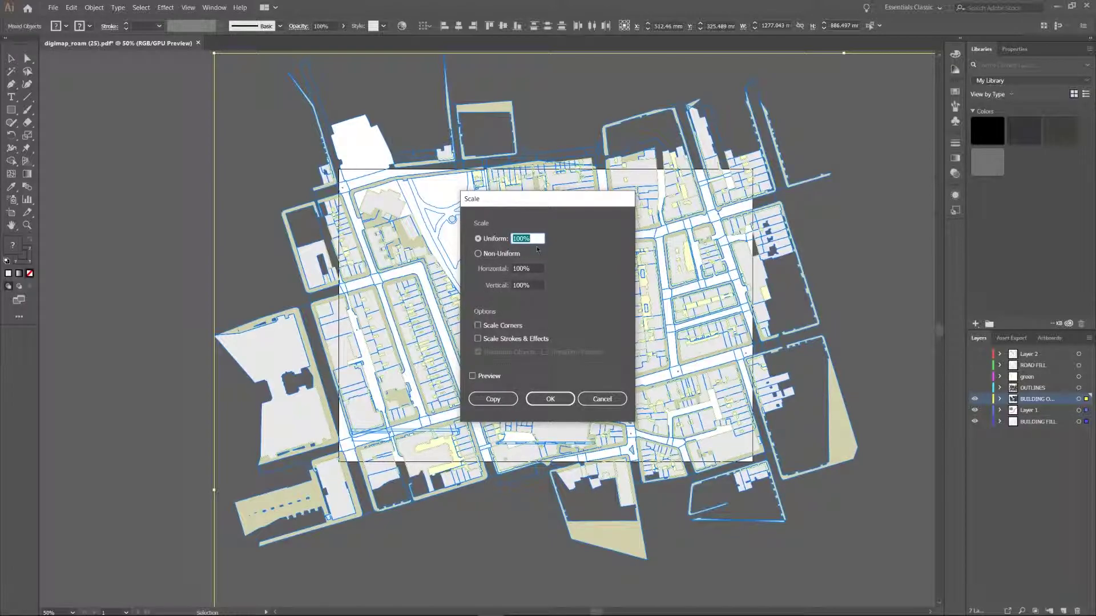
{"action": "type", "text": "2"}
{"action": "left_click", "coordinate": [549, 399]}
- Undo the 200% enlargement to restore the map's original size
{"action": "scroll", "coordinate": [526, 385], "scroll_direction": "up", "scroll_amount": 1}
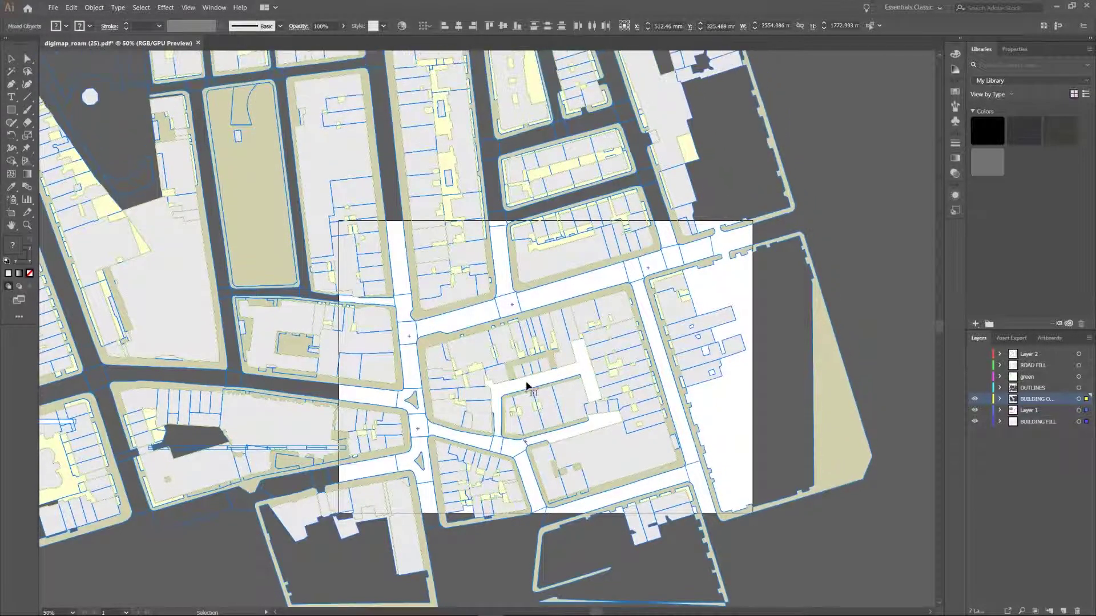
{"action": "scroll", "coordinate": [526, 386], "scroll_direction": "down", "scroll_amount": 3}
{"action": "scroll", "coordinate": [528, 376], "scroll_direction": "up", "scroll_amount": 2}
{"action": "key", "text": "a"}
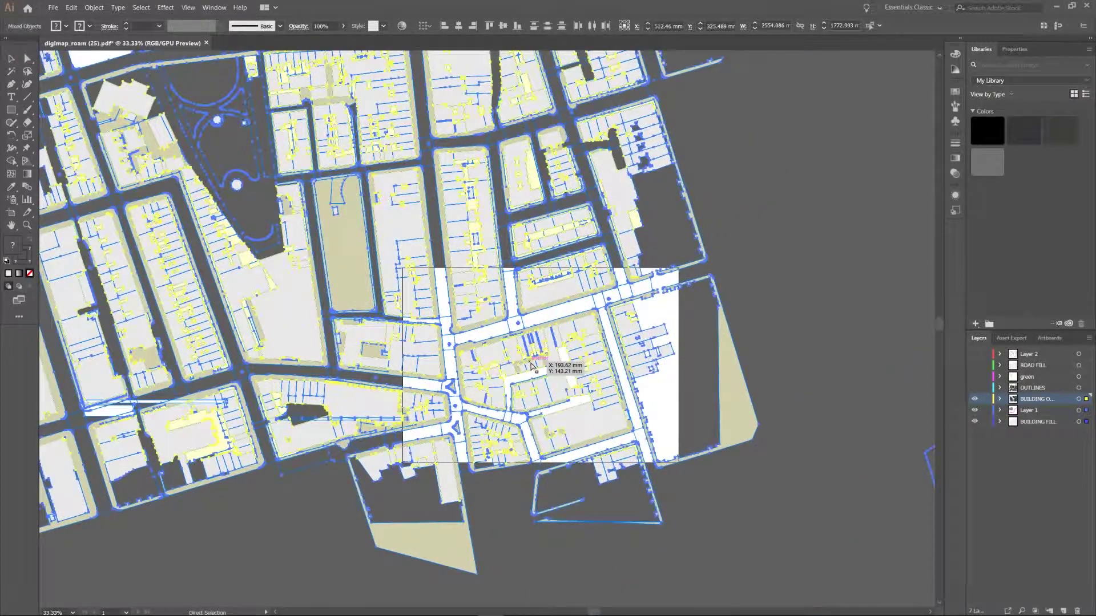
{"action": "key", "text": "ctrl+z"}
{"action": "key", "text": "v"}
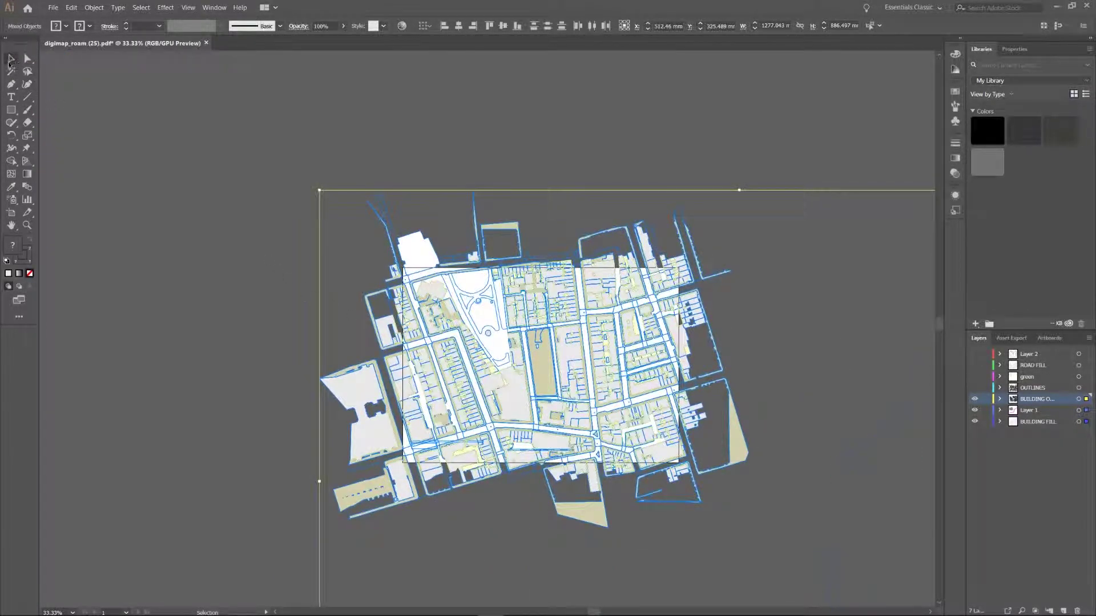
{"action": "left_click", "coordinate": [269, 335]}
{"action": "scroll", "coordinate": [587, 409], "scroll_direction": "up", "scroll_amount": 3}
{"action": "scroll", "coordinate": [585, 408], "scroll_direction": "up", "scroll_amount": 1}
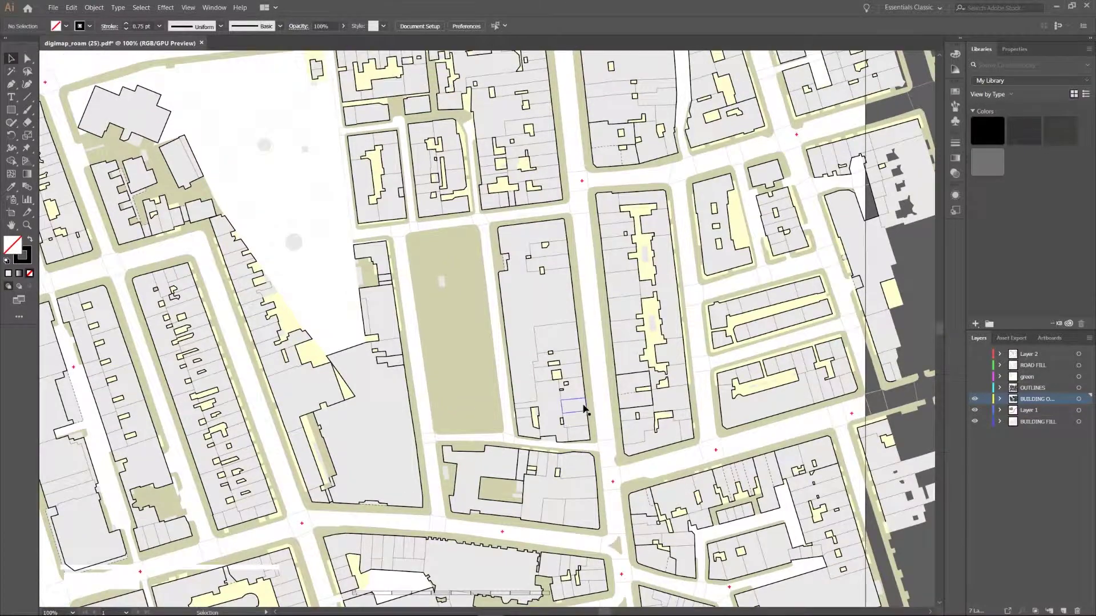
{"action": "left_click_drag", "start_coordinate": [420, 328], "coordinate": [453, 286]}
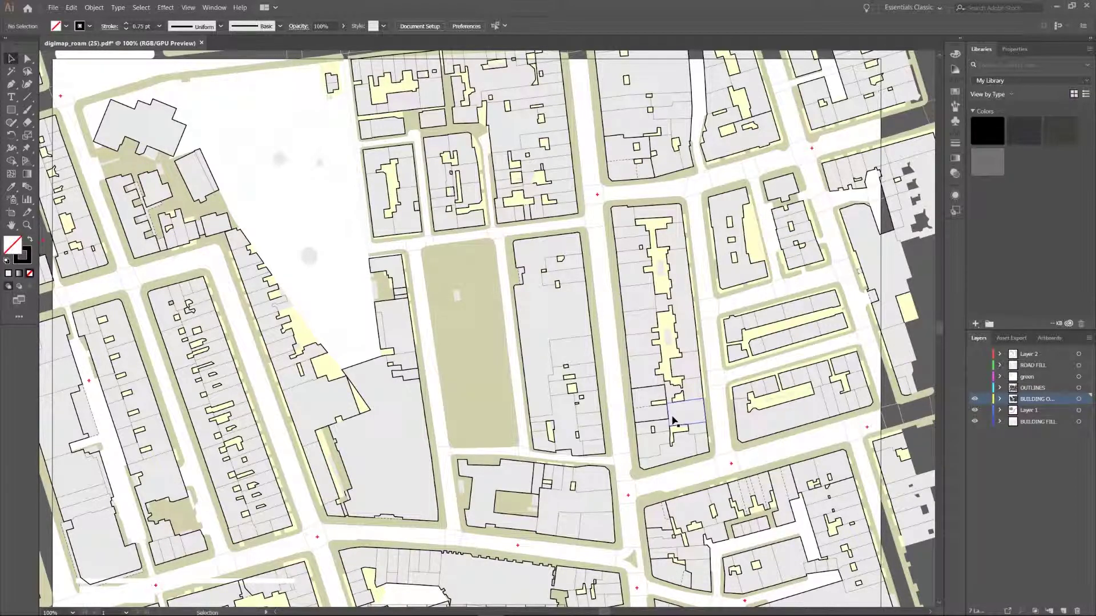
{"action": "scroll", "coordinate": [639, 411], "scroll_direction": "up", "scroll_amount": 1}
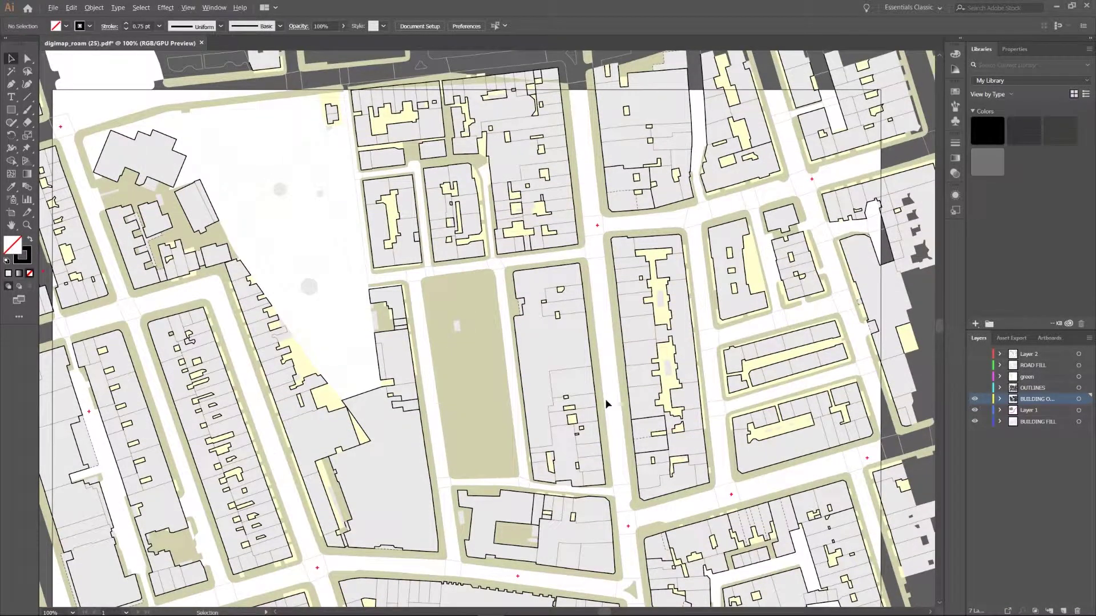
{"action": "scroll", "coordinate": [605, 398], "scroll_direction": "down", "scroll_amount": 1}
{"action": "scroll", "coordinate": [604, 398], "scroll_direction": "down", "scroll_amount": 1}
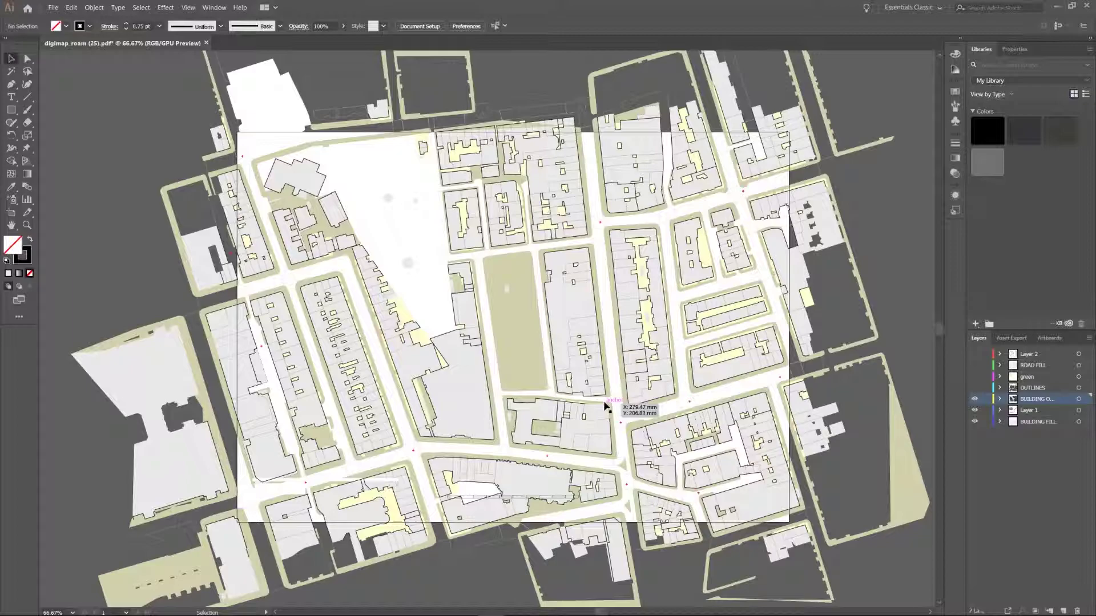
{"action": "scroll", "coordinate": [611, 368], "scroll_direction": "up", "scroll_amount": 1}
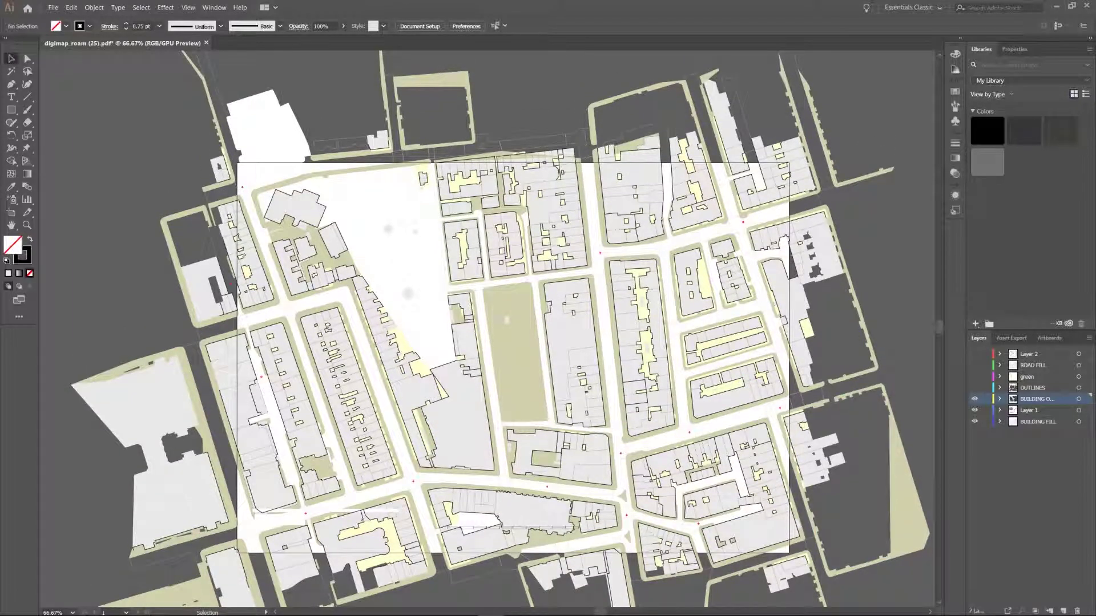